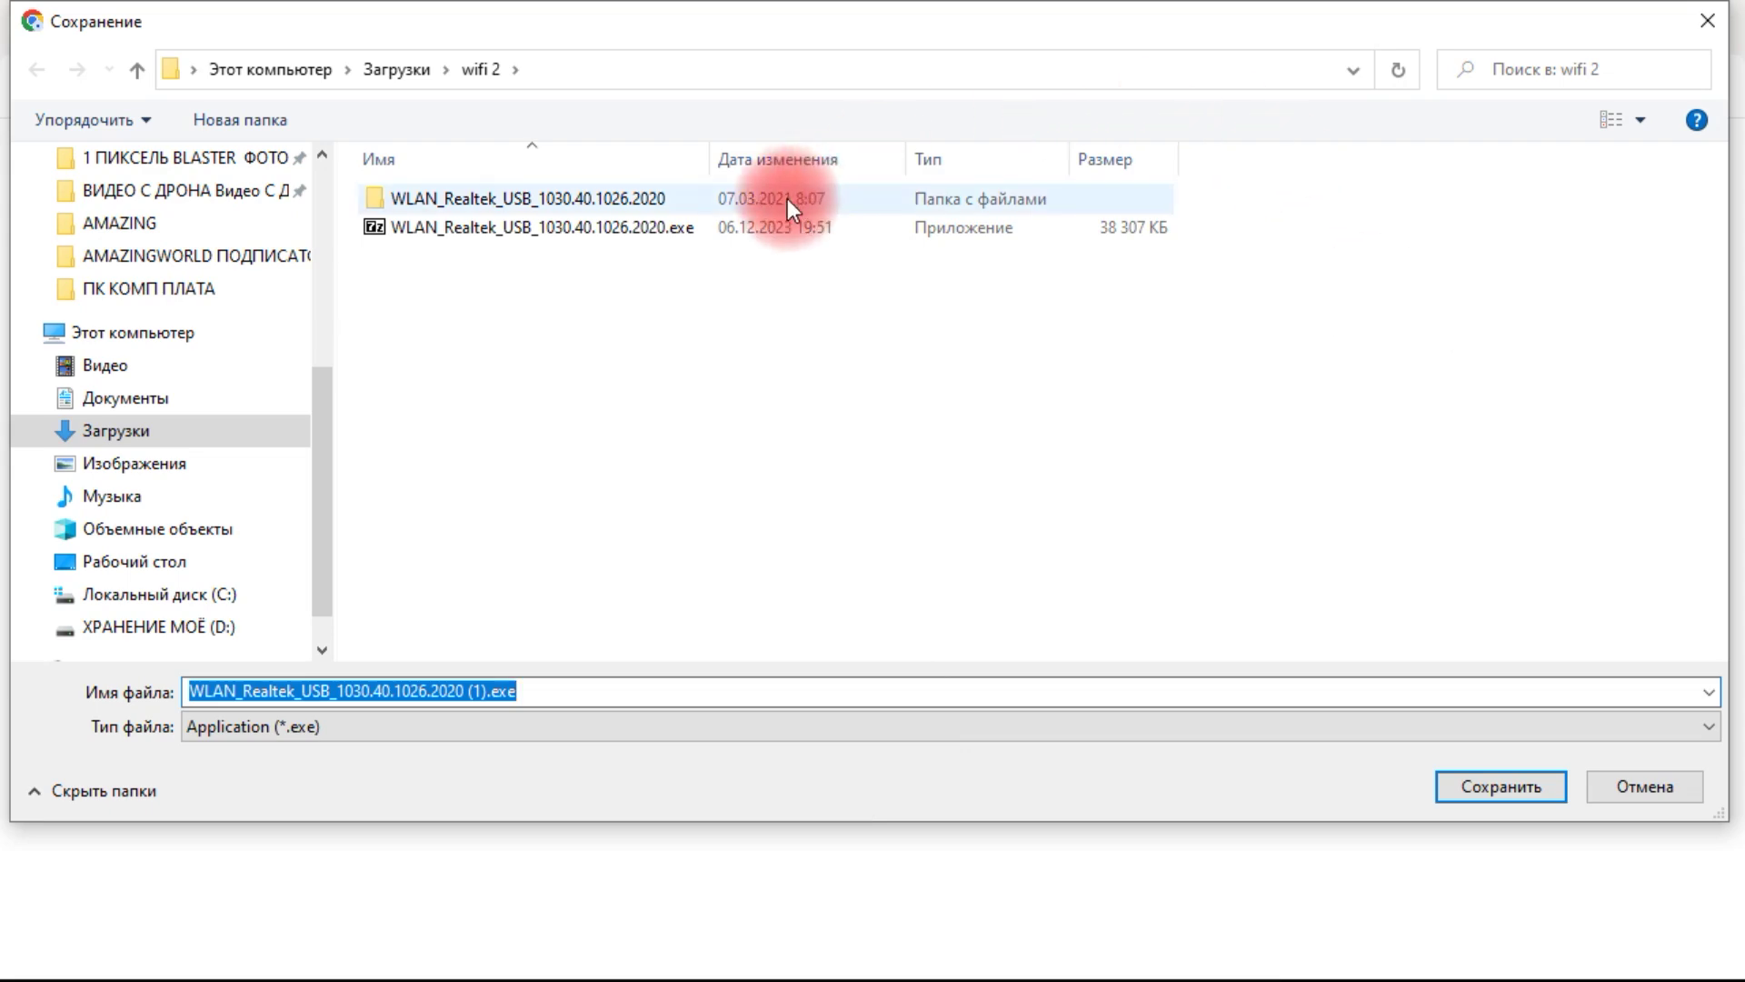
- Cancel the pending file save and request driver version 1030.12.0526.2016 for the RTL8188FTV on the rocketdrivers.com page
{"action": "left_click", "coordinate": [1672, 784]}
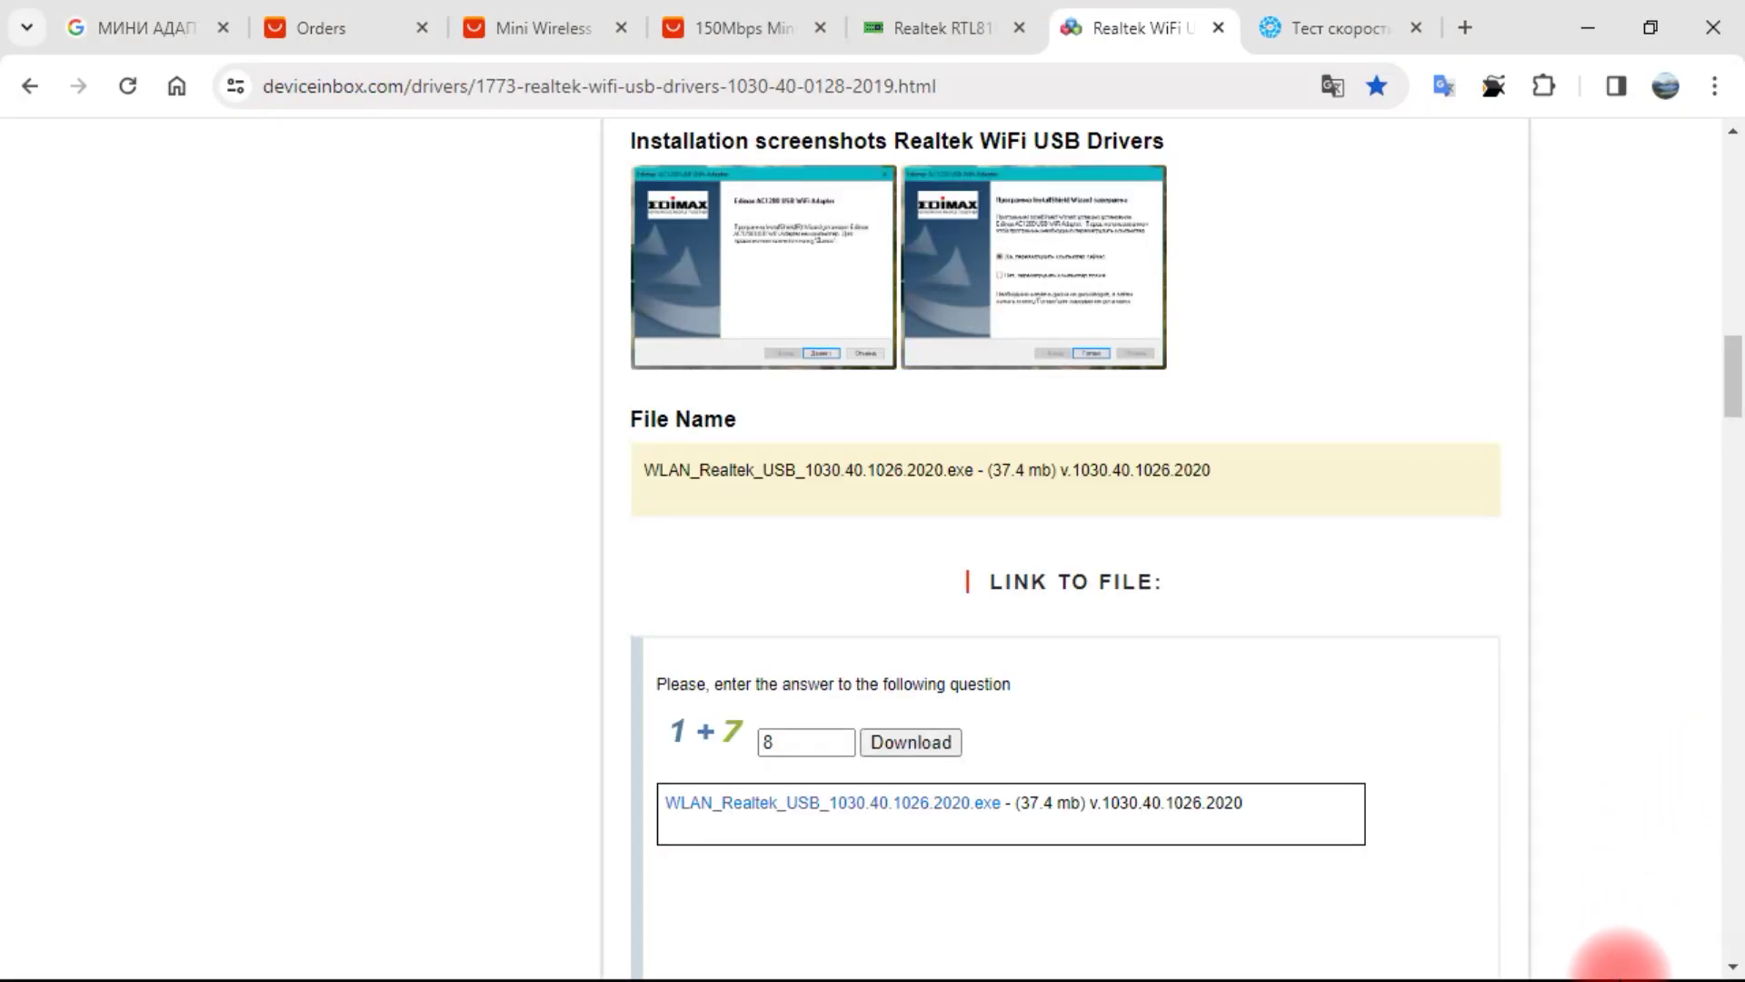
{"action": "key", "text": "ctrl+shift+Tab"}
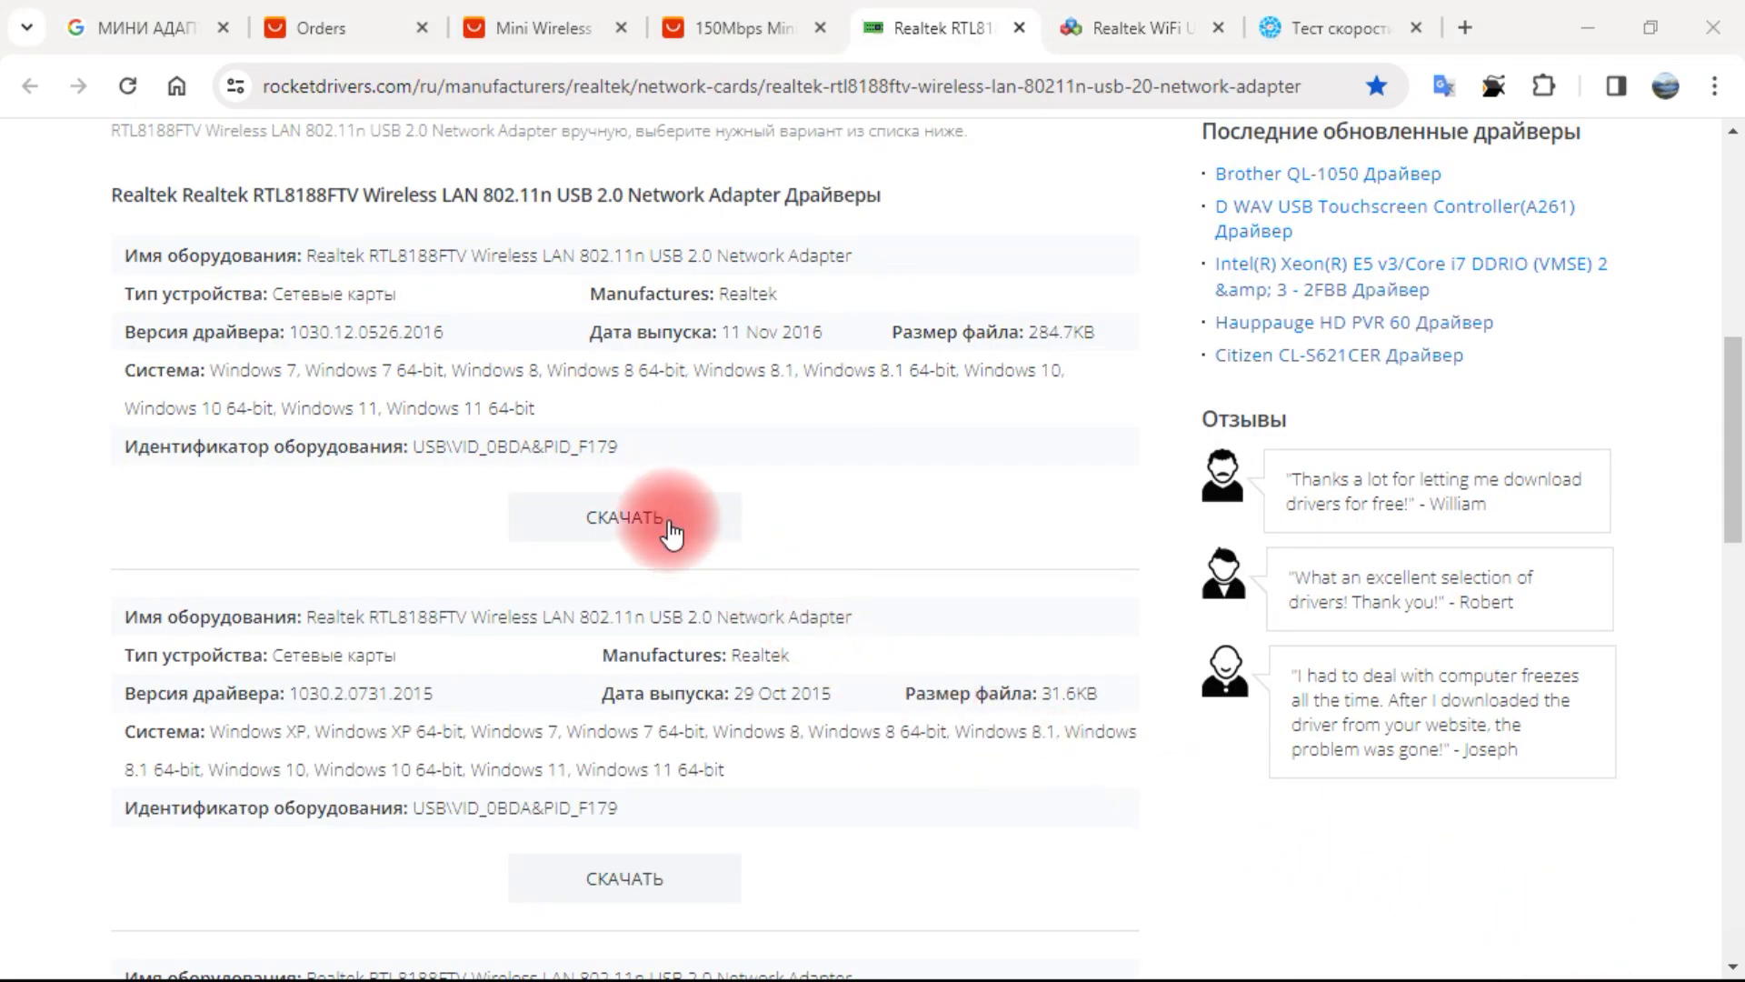
{"action": "left_click", "coordinate": [661, 517]}
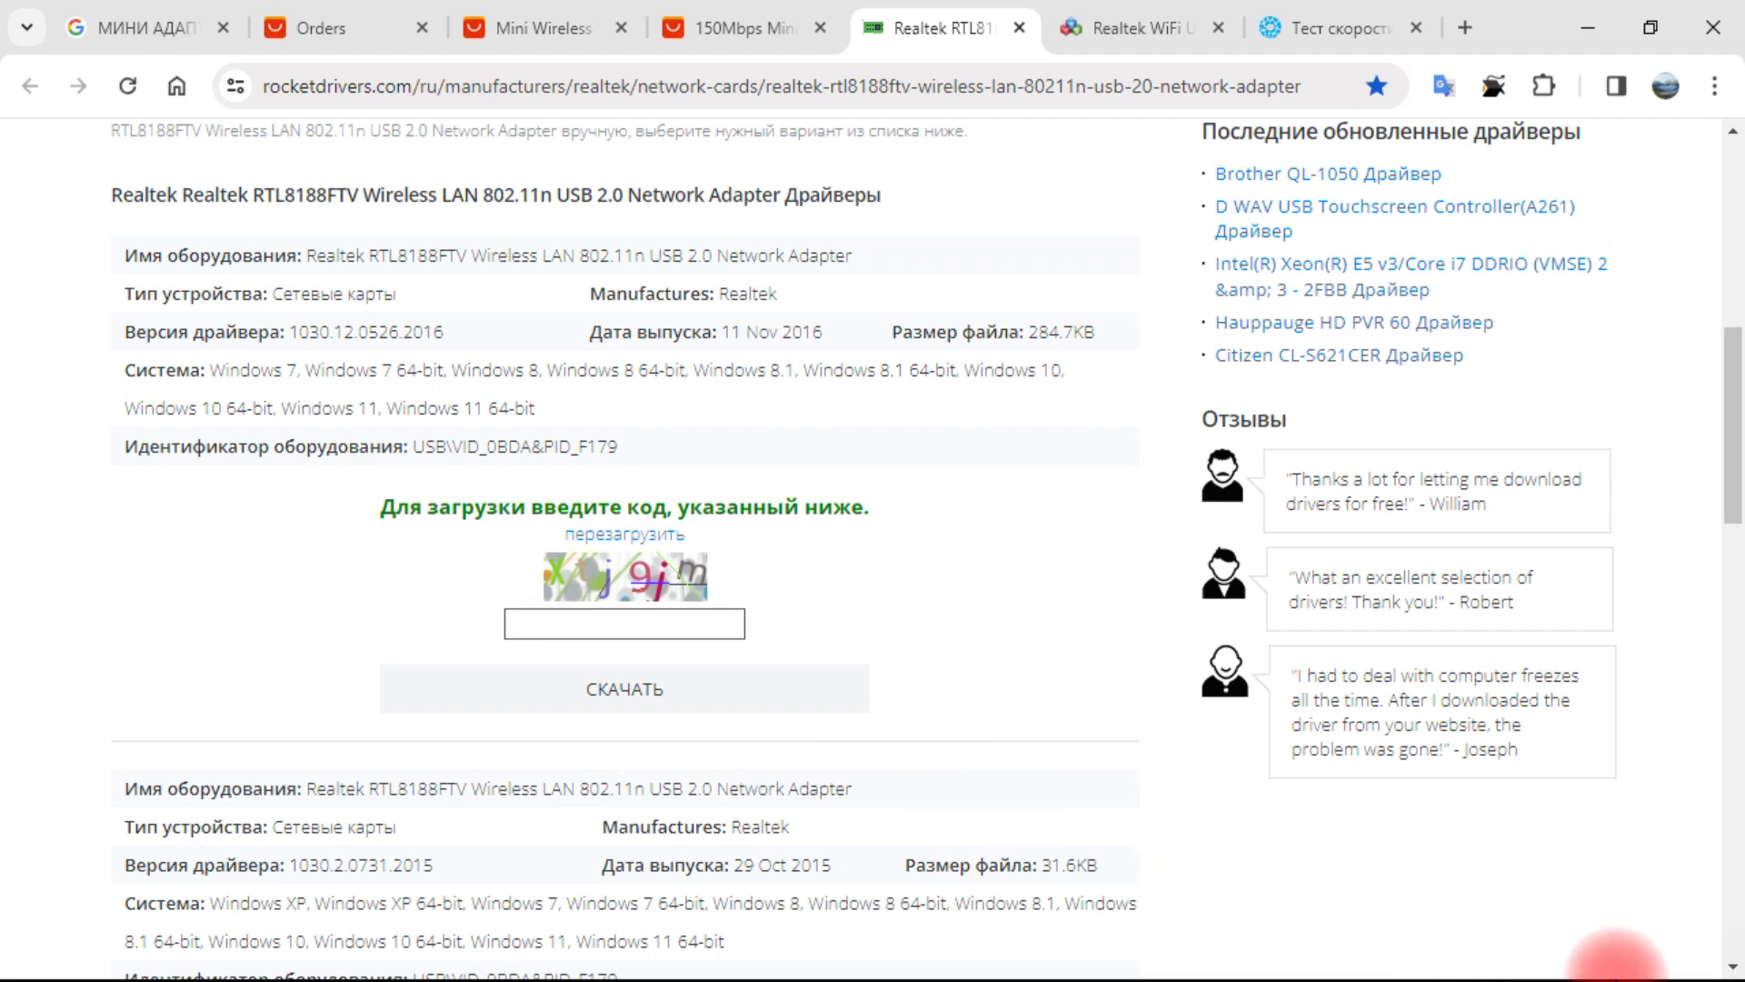
- Open a new browser tab and browse the FFOREX BID bookmarks to the Wi-Fi driver folder inside КОМП
{"action": "key", "text": "ctrl+t"}
{"action": "left_click", "coordinate": [78, 144]}
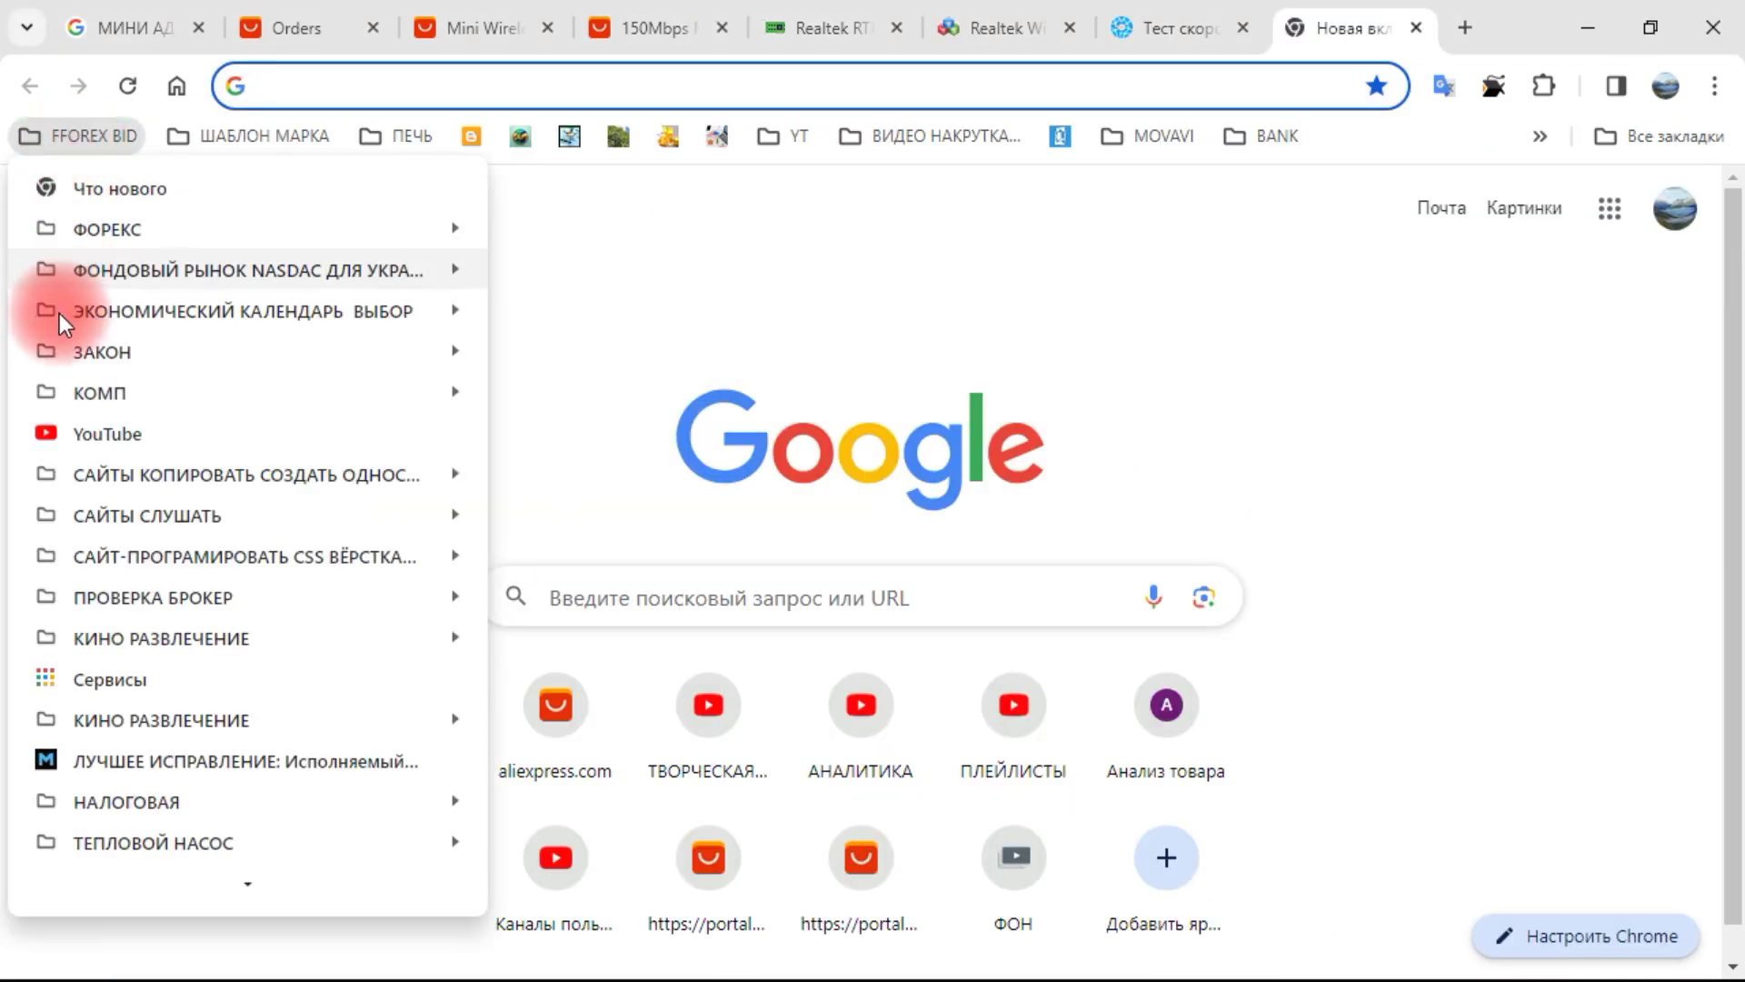
{"action": "mouse_move", "coordinate": [140, 400]}
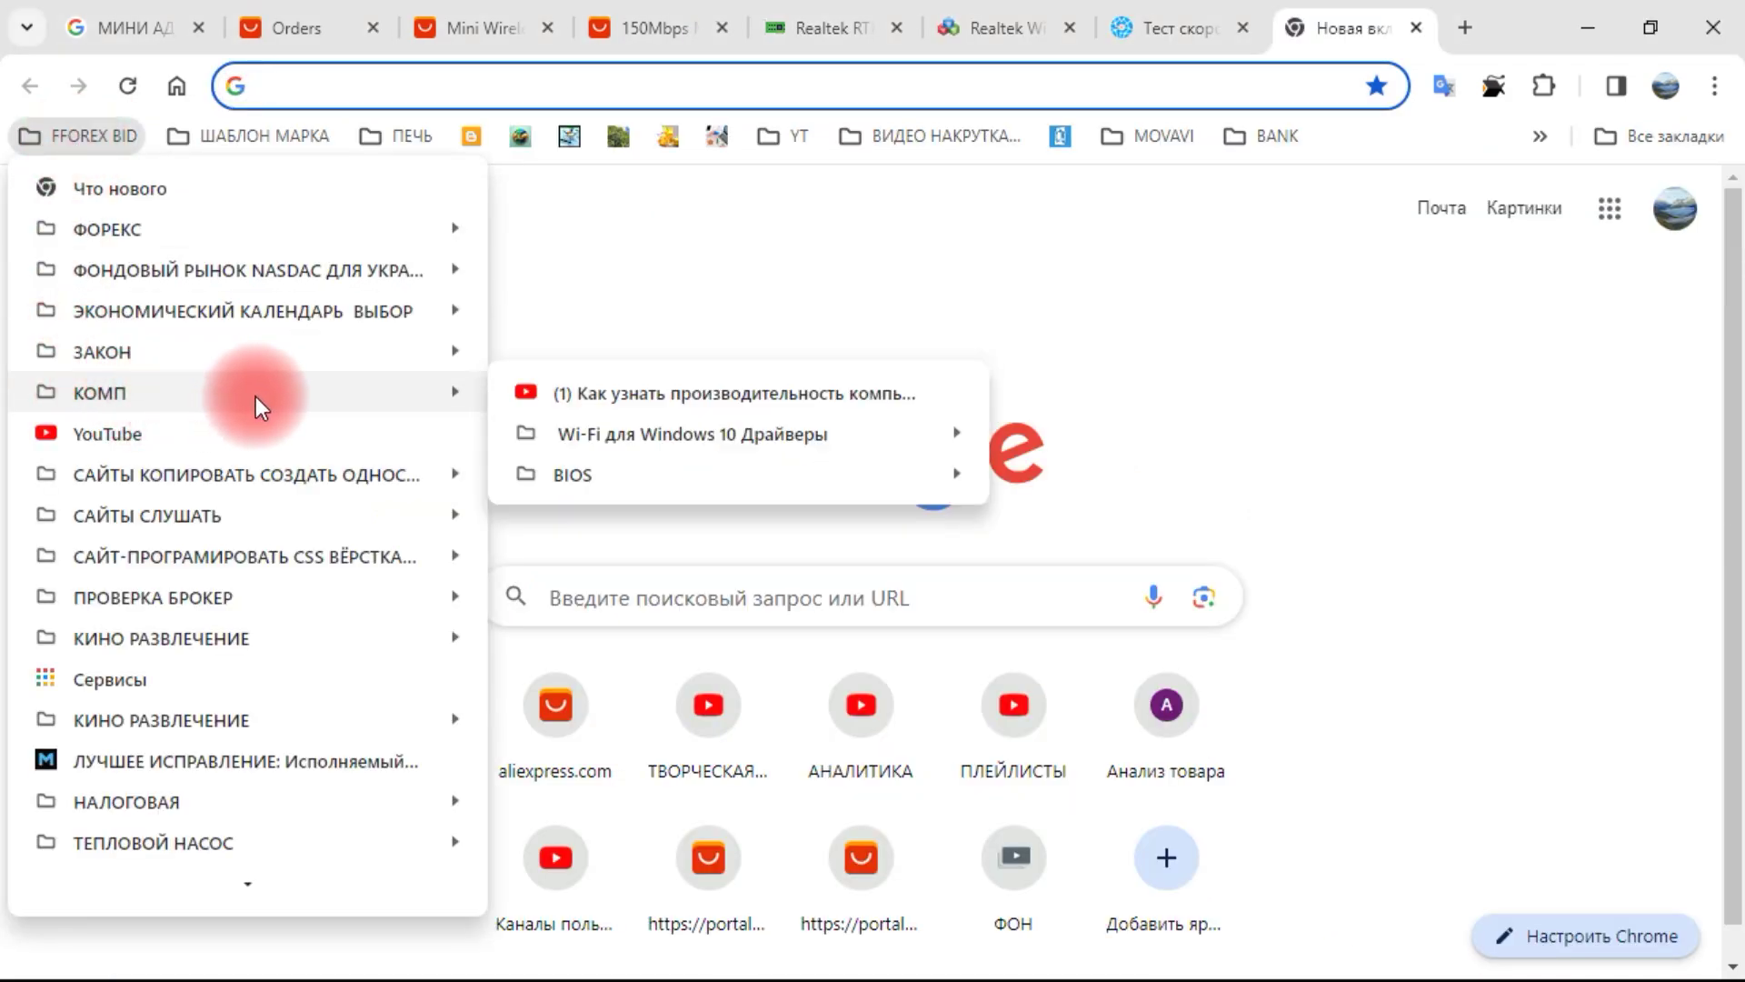
{"action": "mouse_move", "coordinate": [637, 434]}
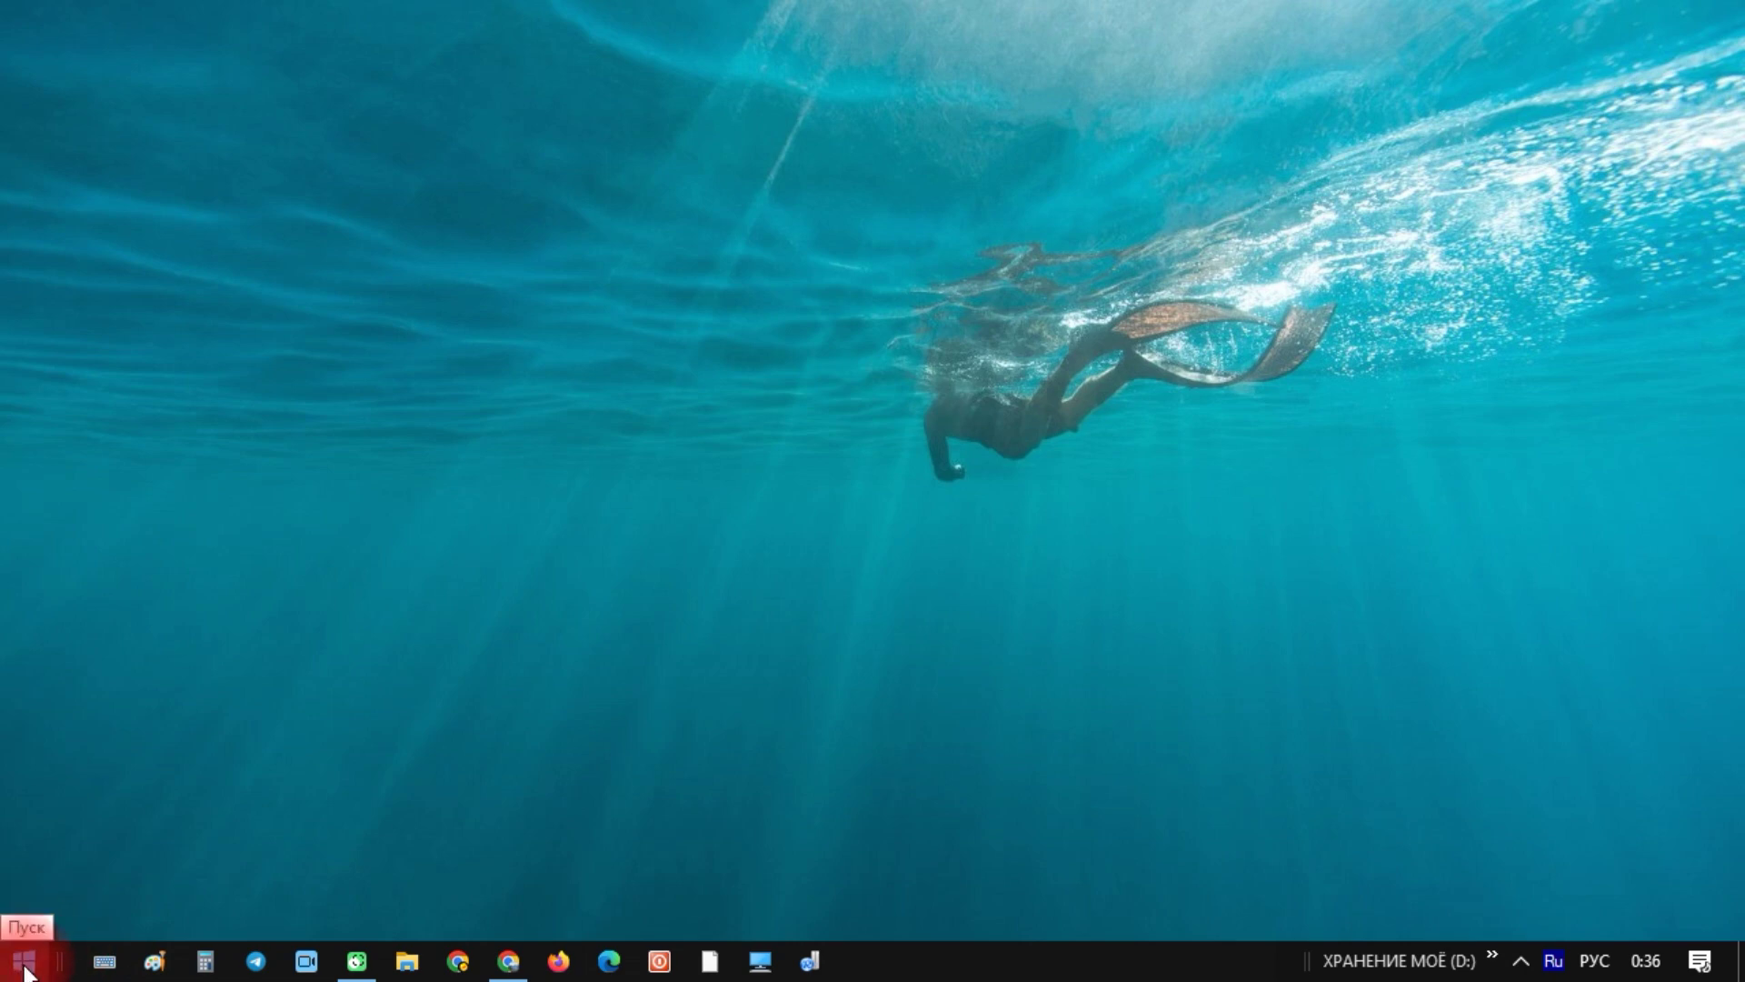
- Open Device Manager, expand the network adapters and select the Realtek RTL8188FTV Wireless LAN 802.11n USB 2.0 Network Adapter
{"action": "right_click", "coordinate": [25, 963]}
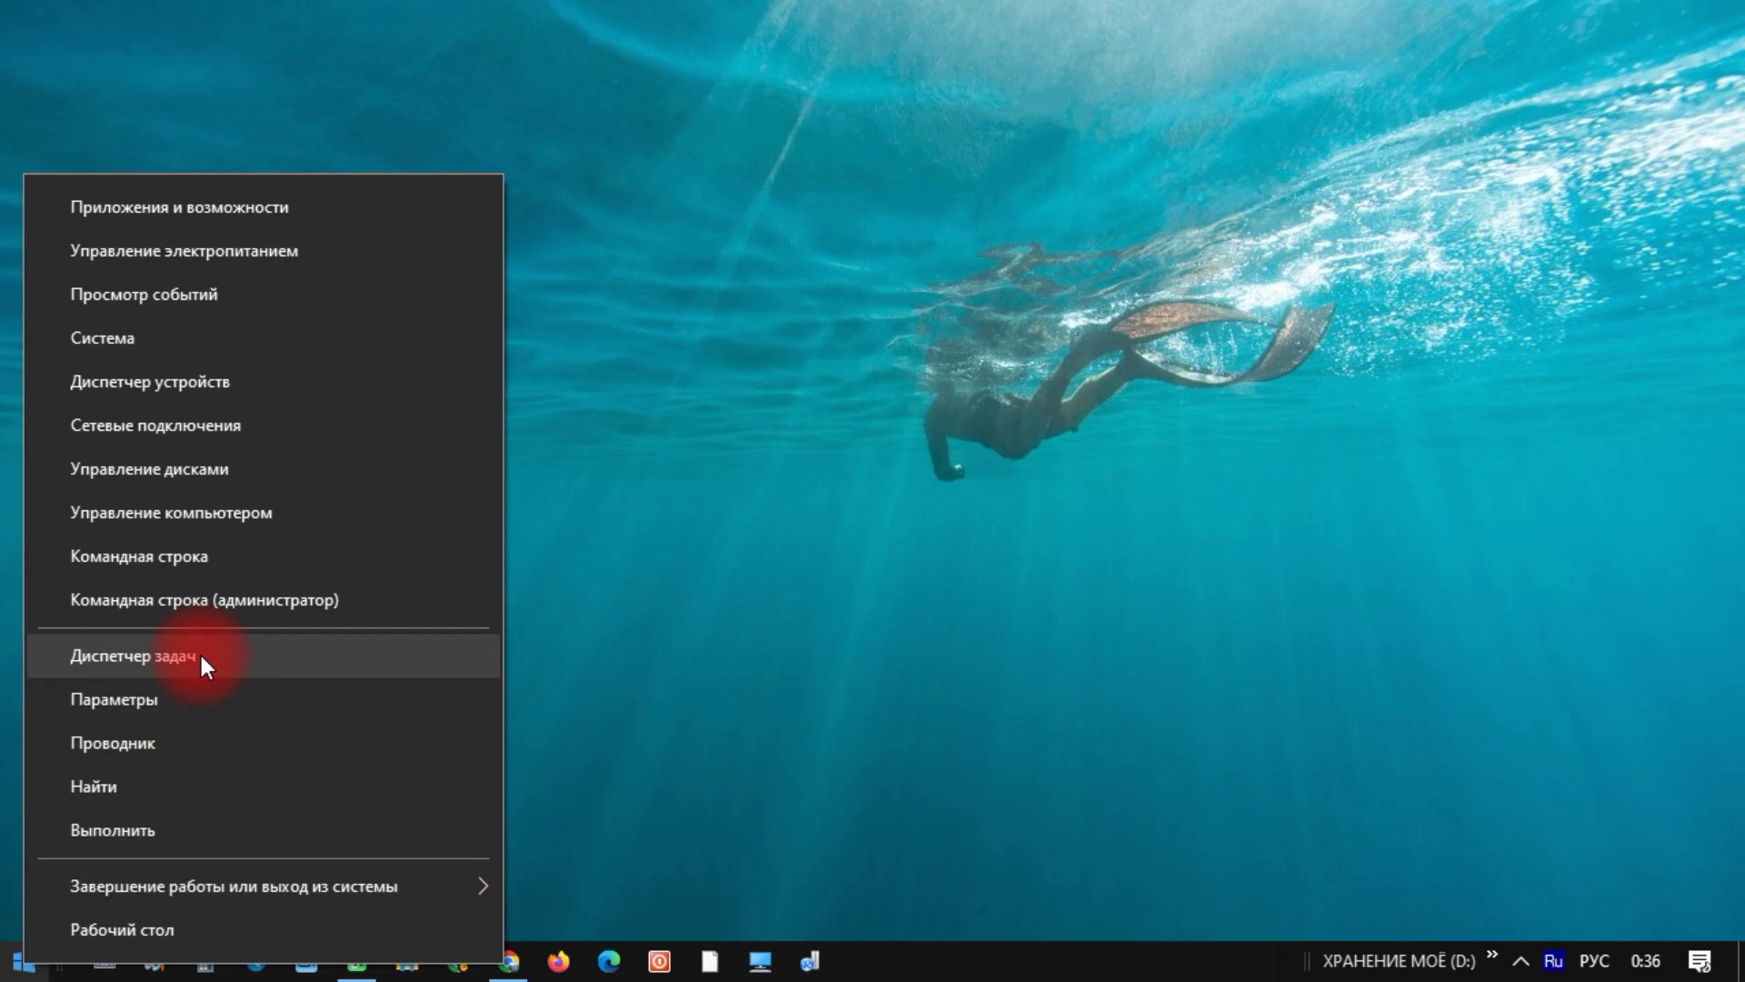
{"action": "left_click", "coordinate": [218, 369]}
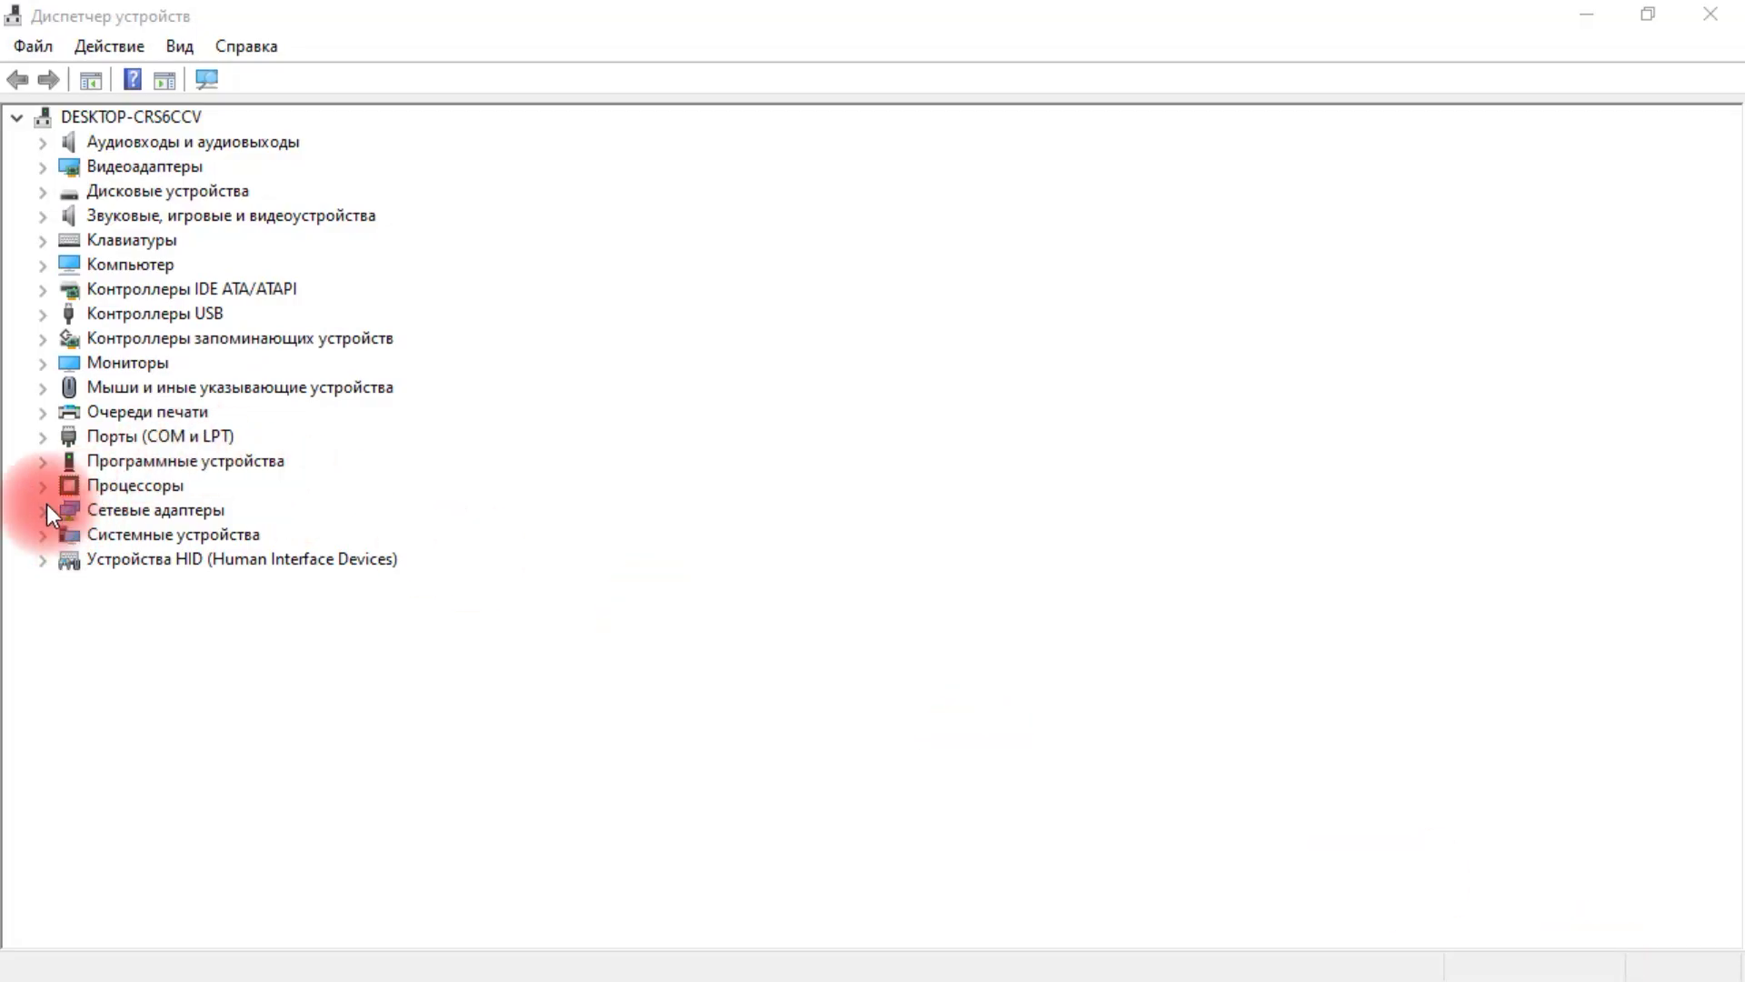
{"action": "left_click", "coordinate": [45, 509]}
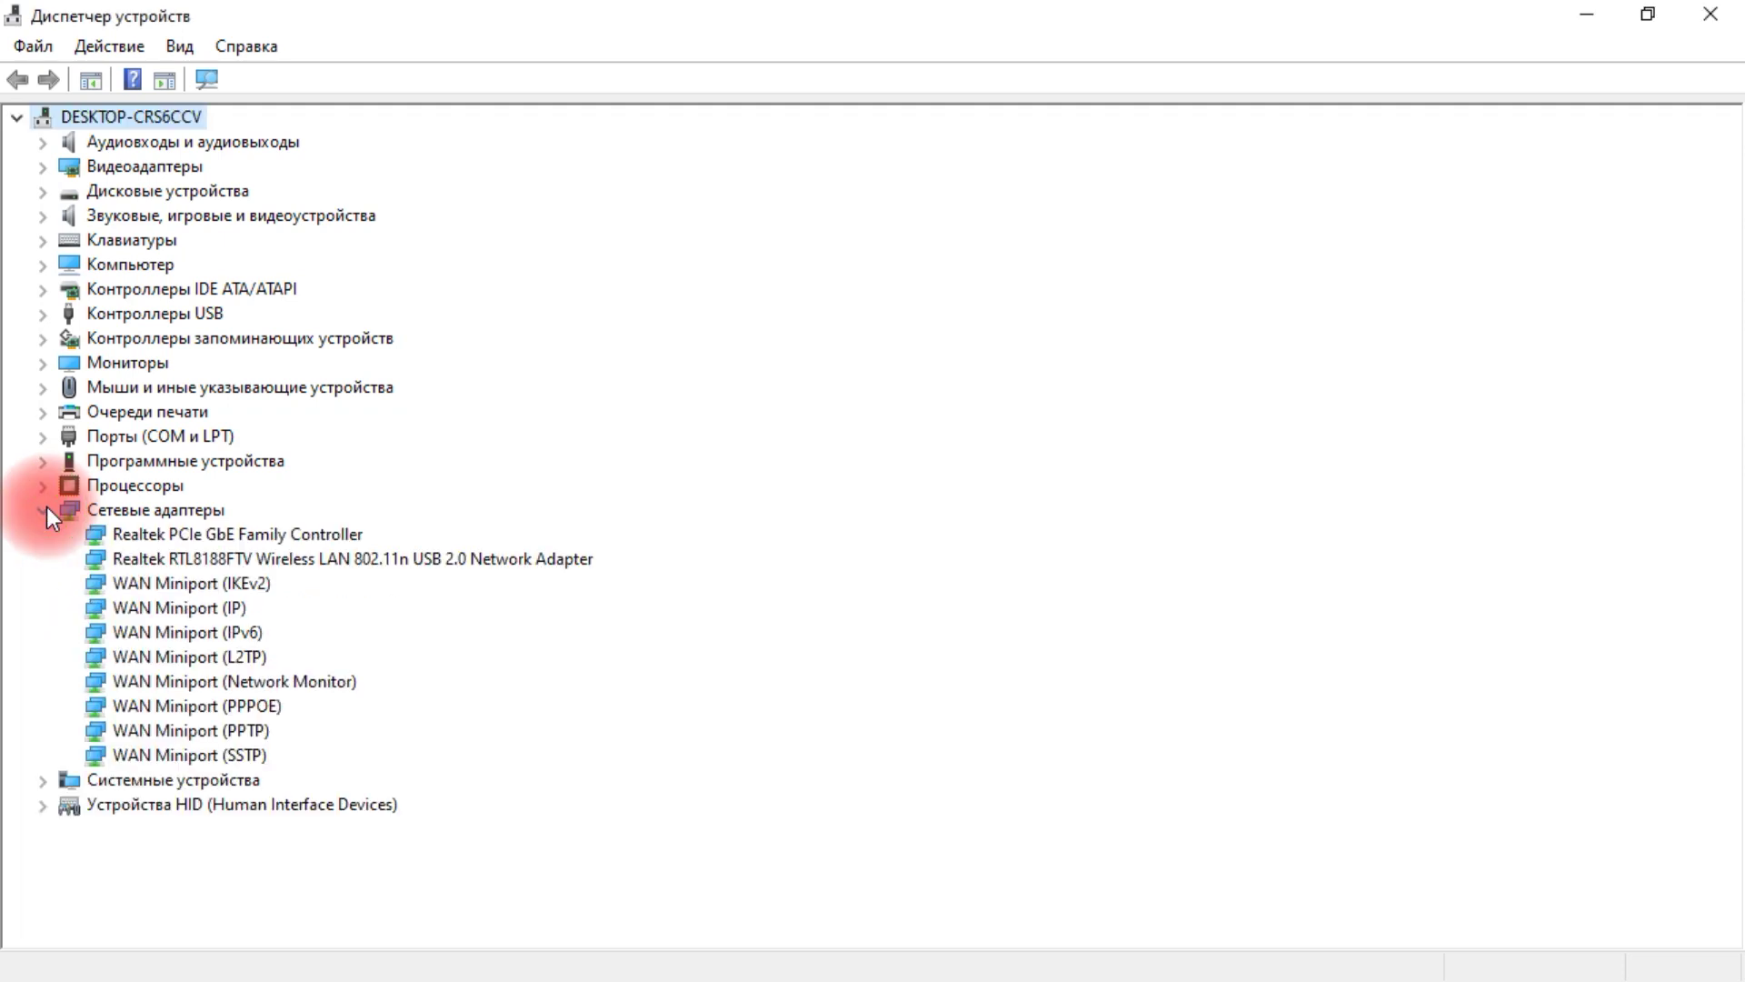
{"action": "left_click", "coordinate": [177, 566]}
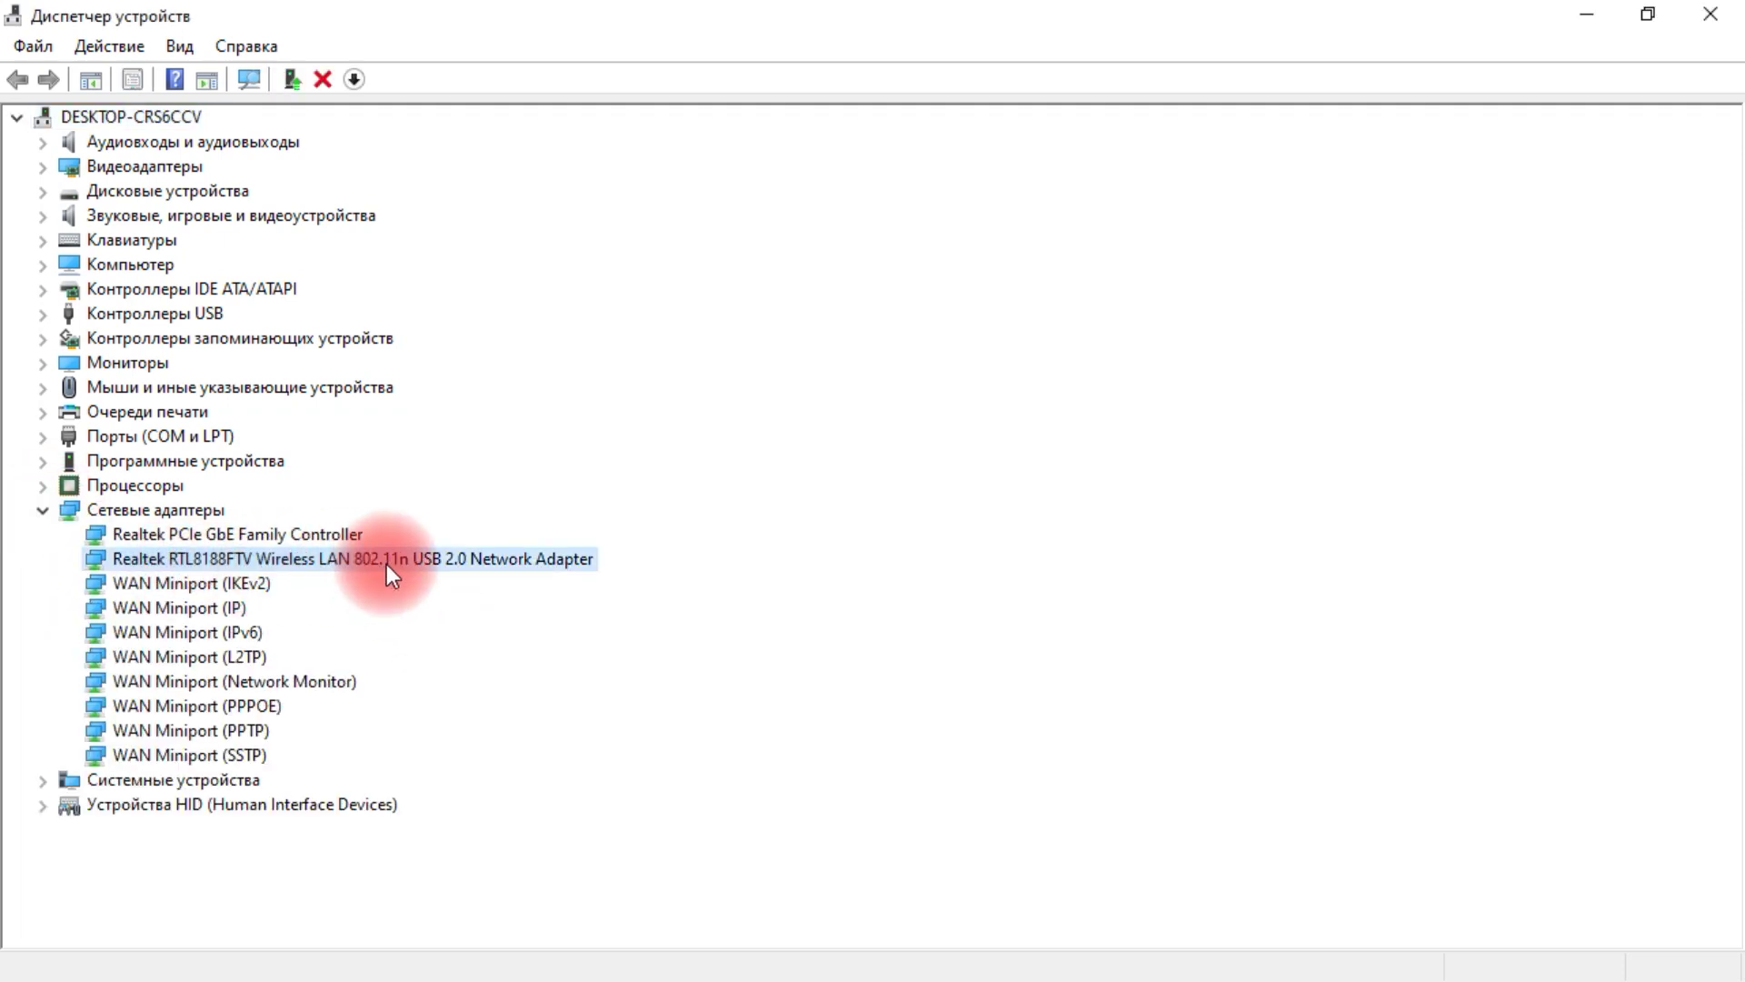
{"action": "left_click", "coordinate": [214, 532]}
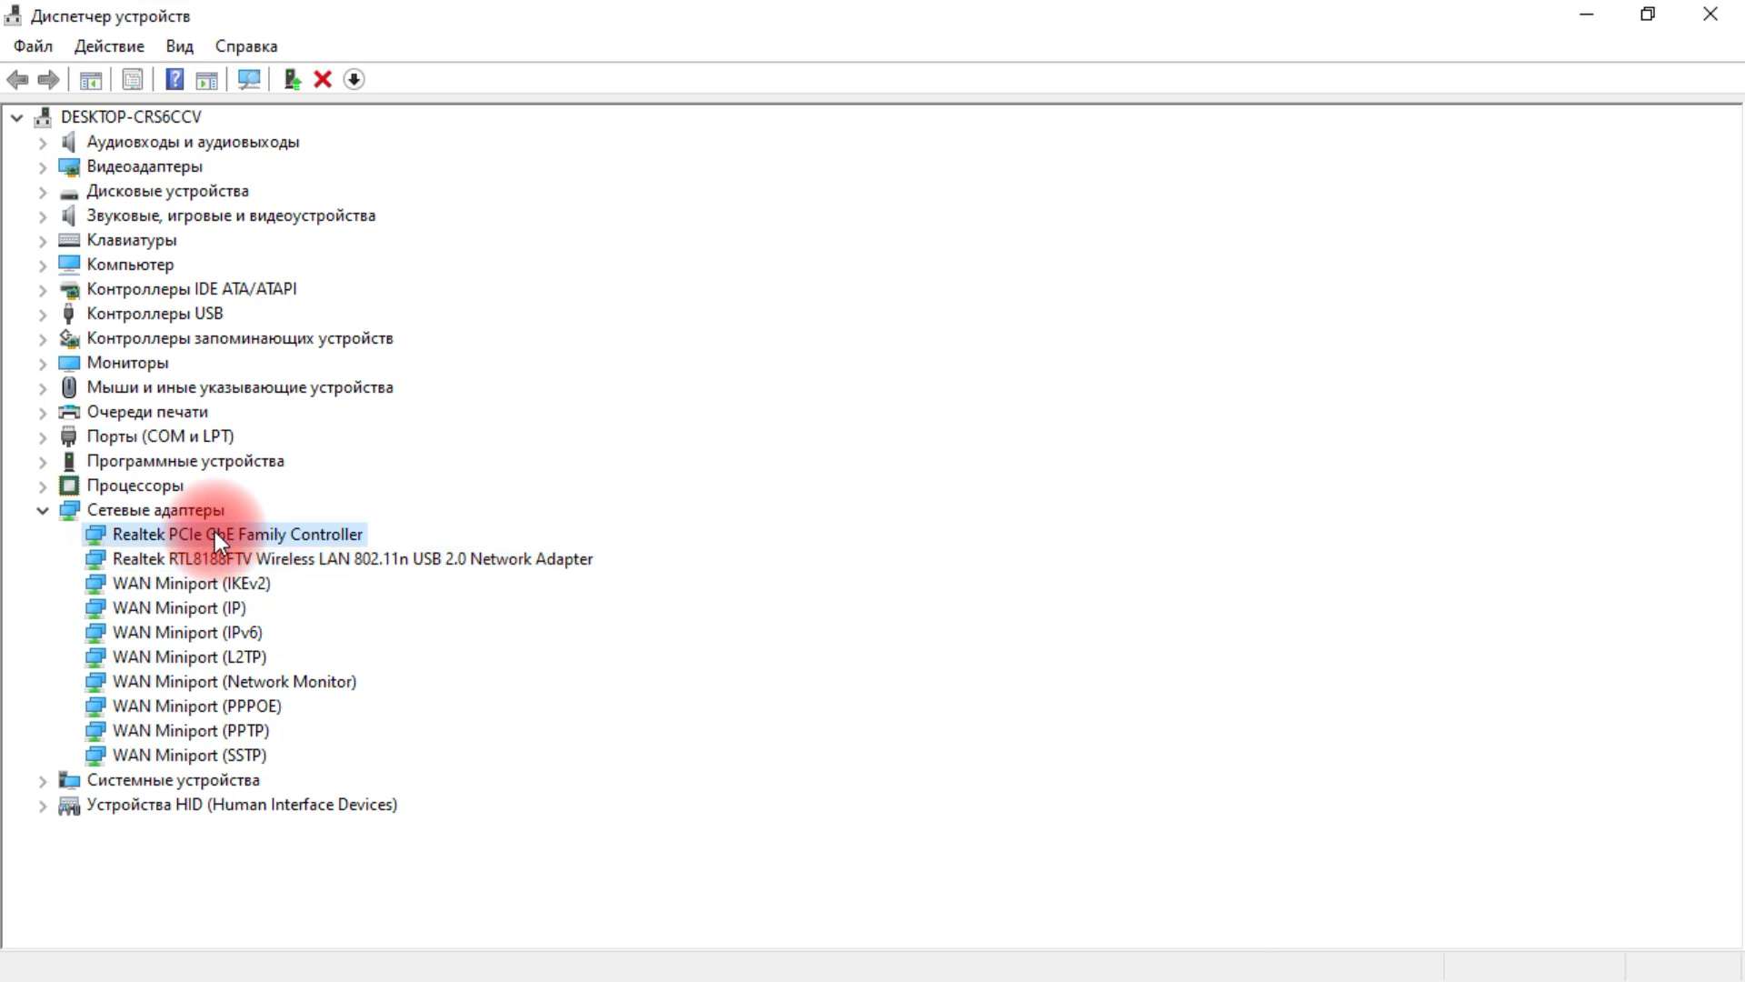
{"action": "left_click", "coordinate": [269, 564]}
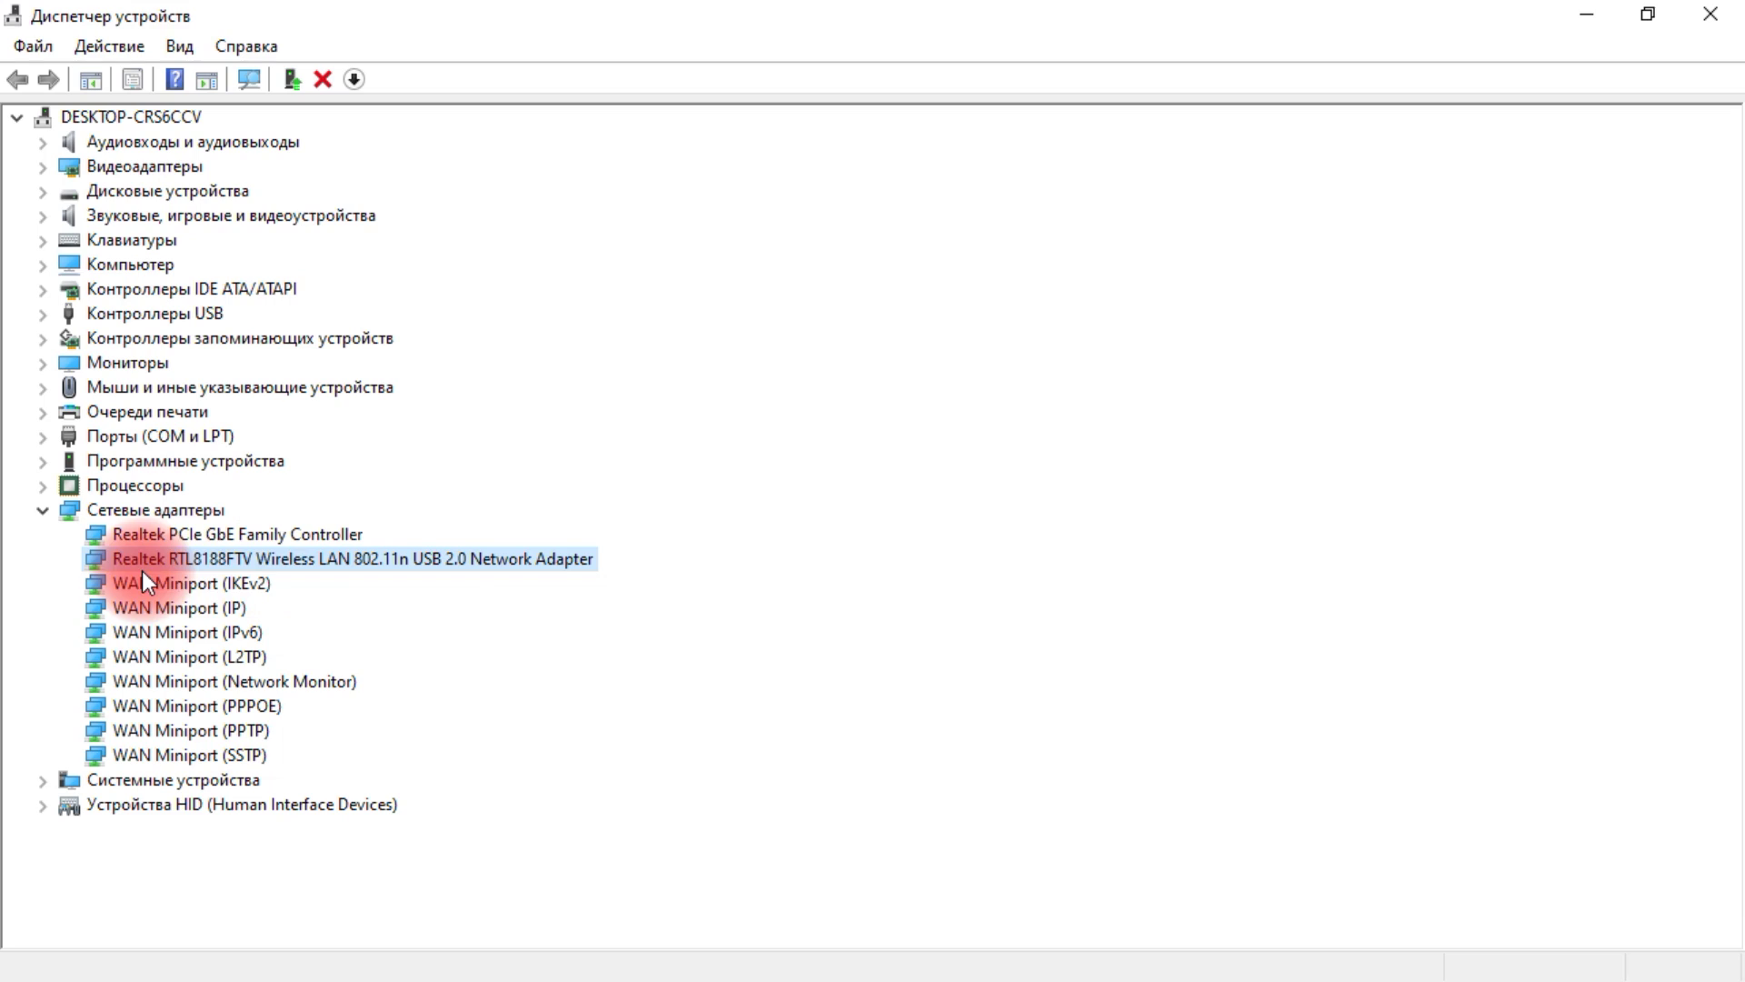
- Open the Realtek wireless adapter's properties and display its hardware IDs (ИД оборудования)
{"action": "right_click", "coordinate": [262, 563]}
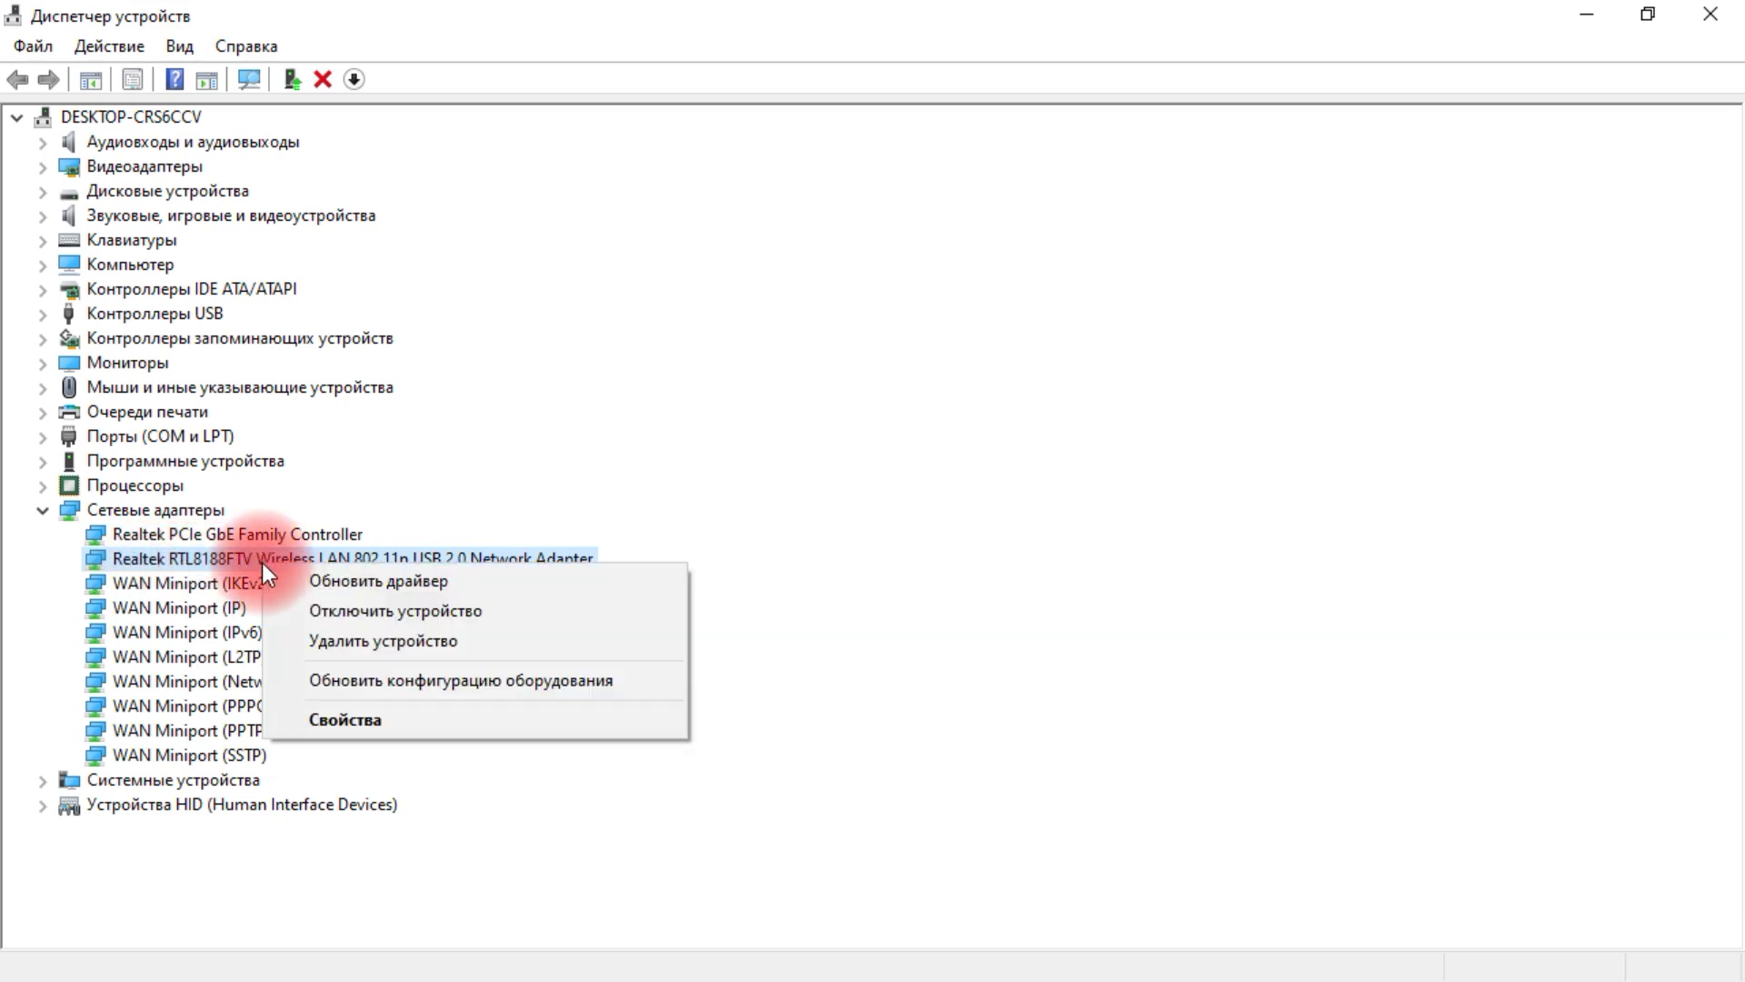
{"action": "left_click", "coordinate": [370, 715]}
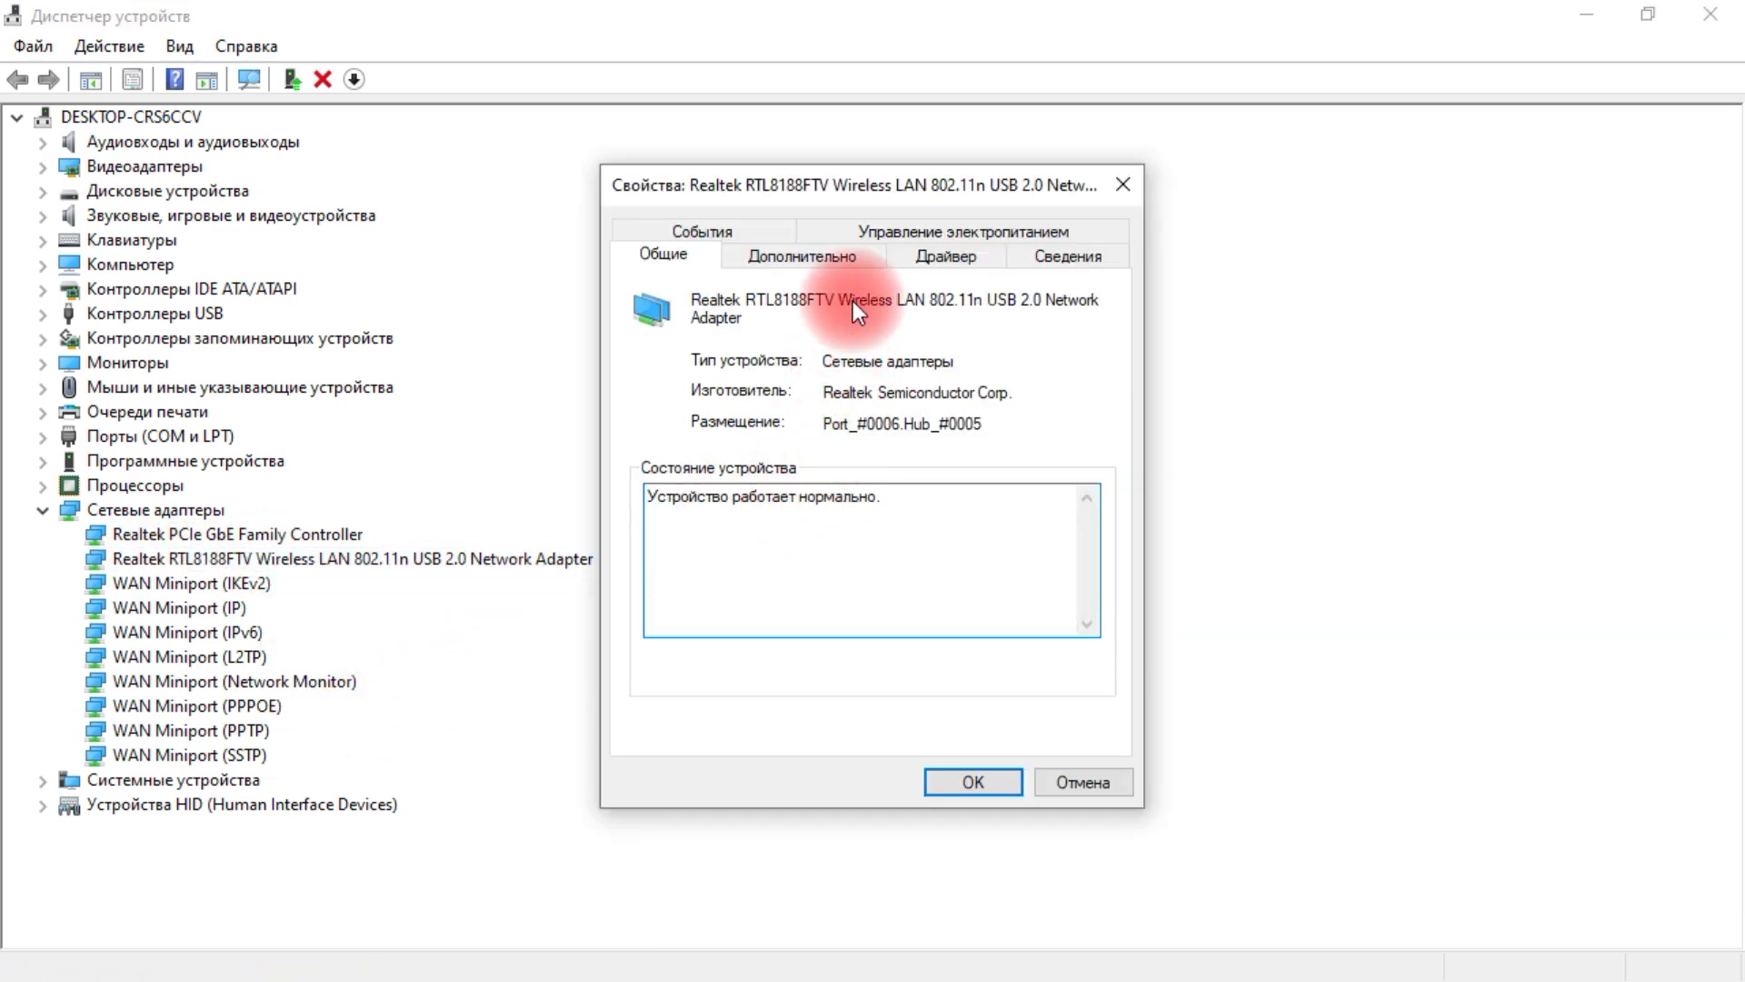
{"action": "left_click", "coordinate": [960, 249]}
{"action": "left_click", "coordinate": [777, 258]}
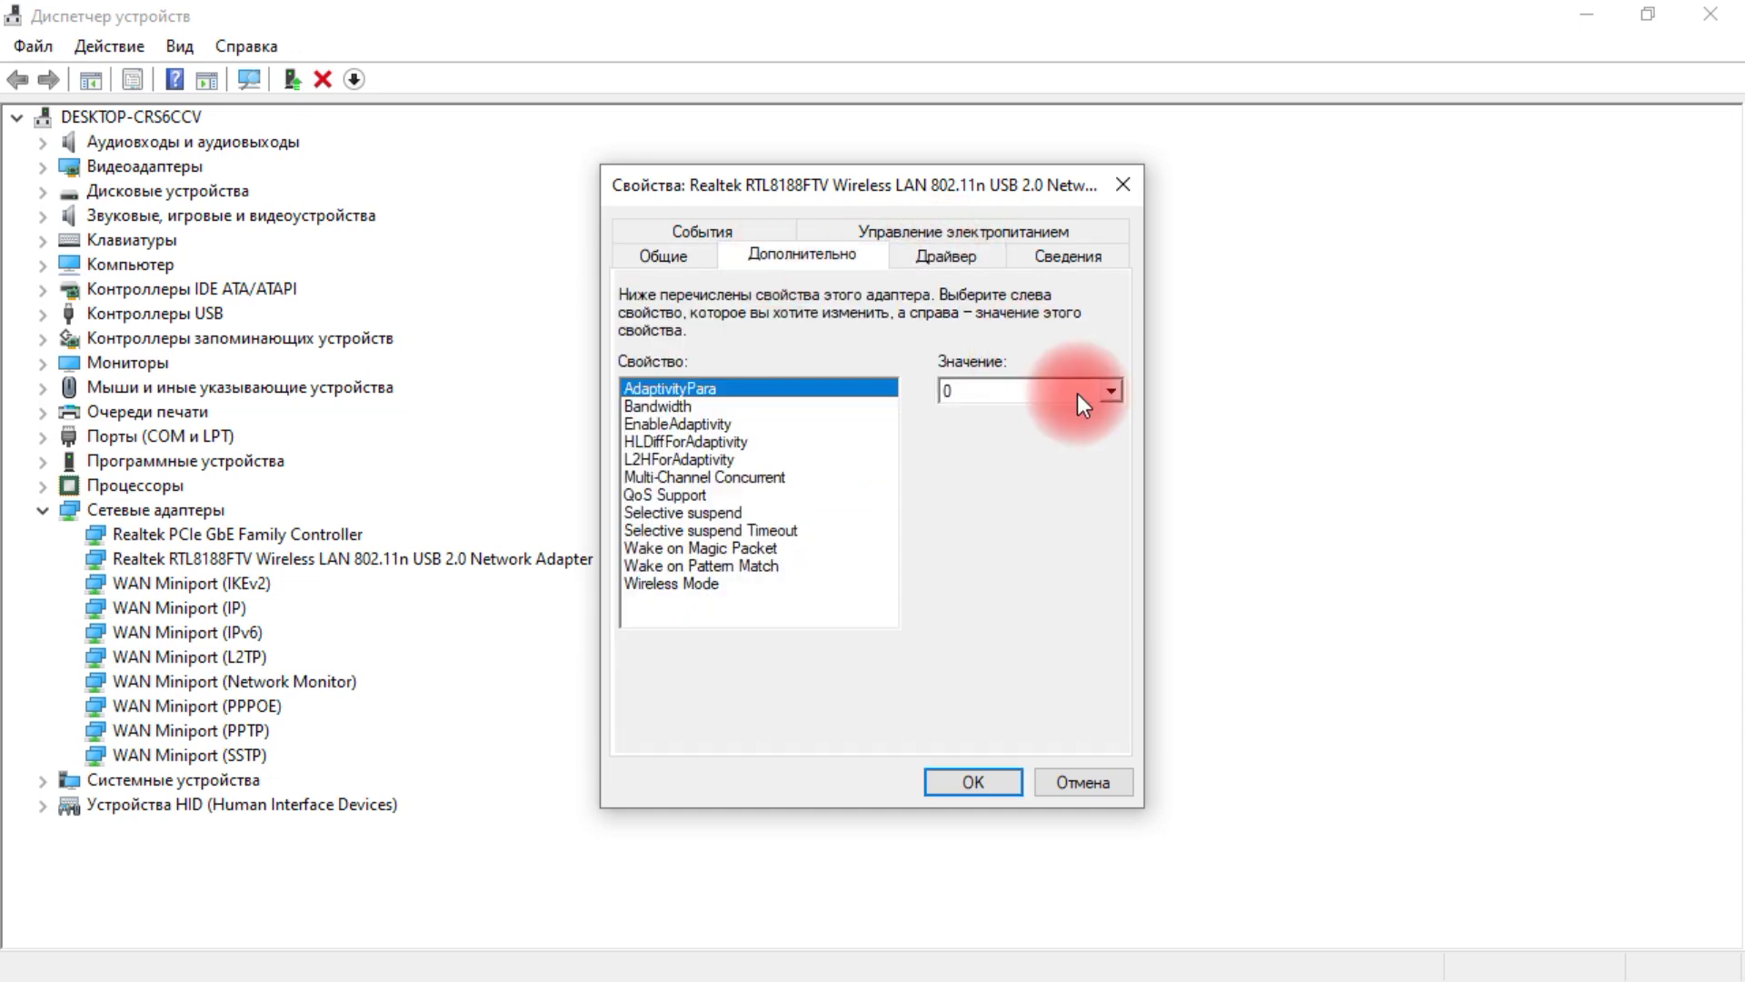
{"action": "left_click", "coordinate": [1054, 258]}
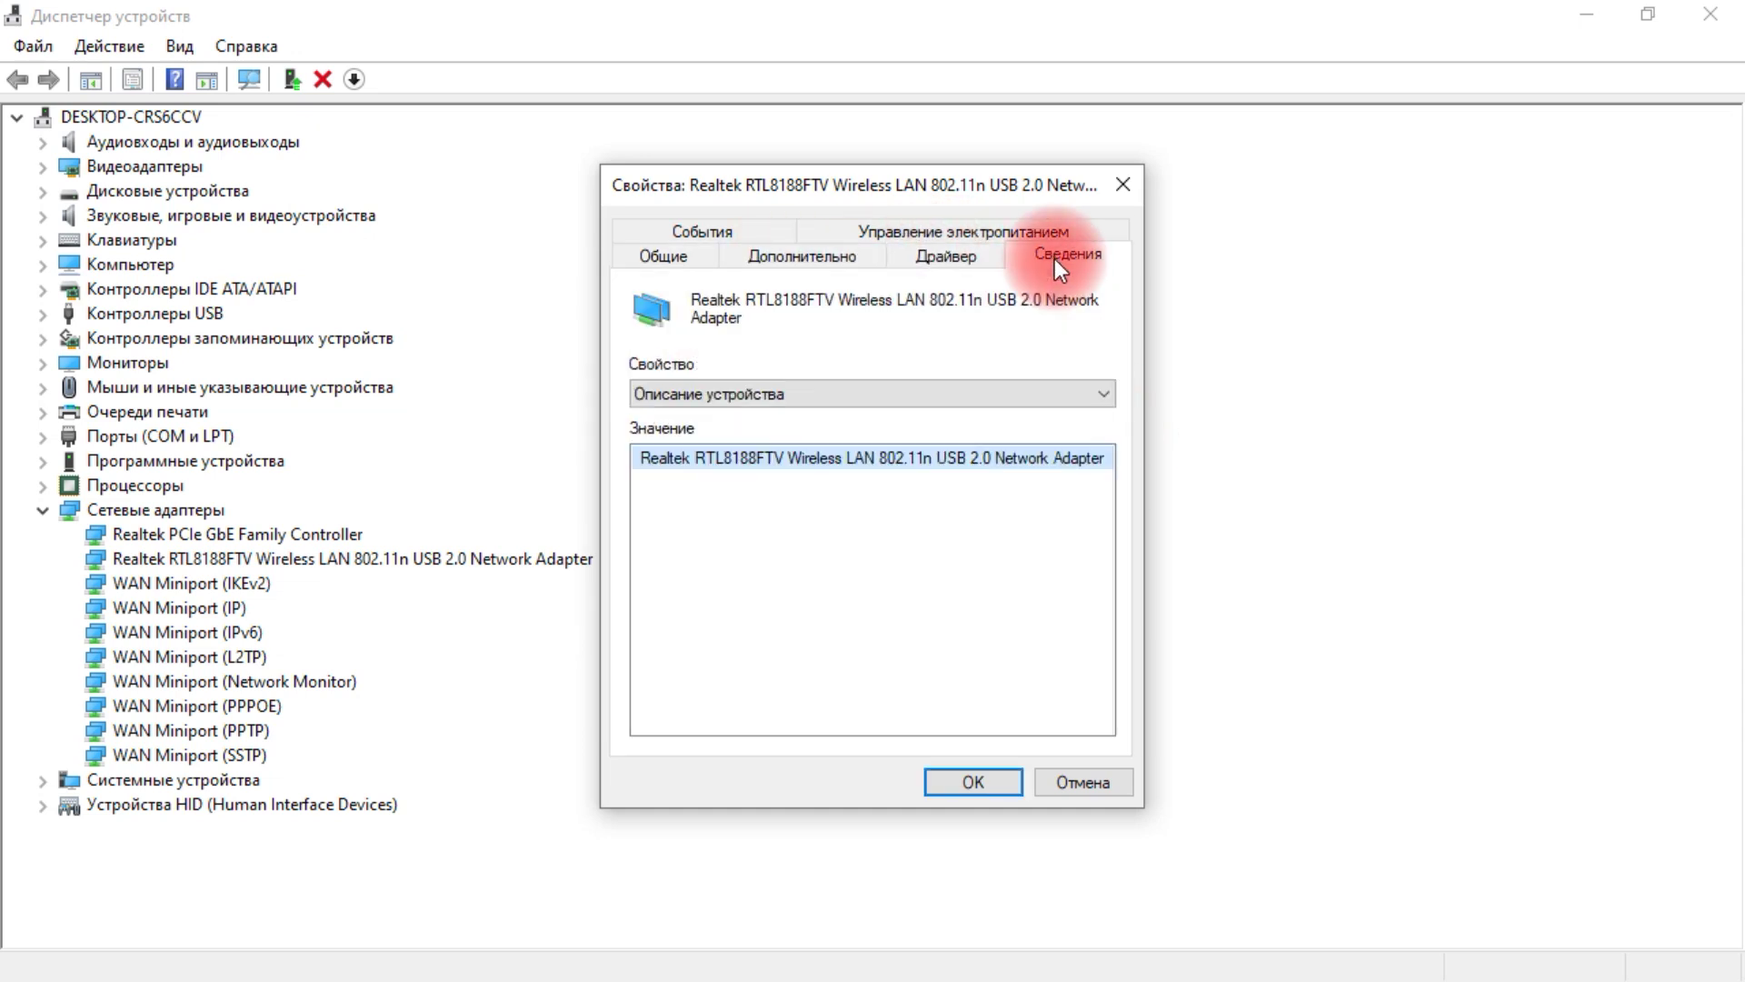
{"action": "left_click", "coordinate": [1115, 397]}
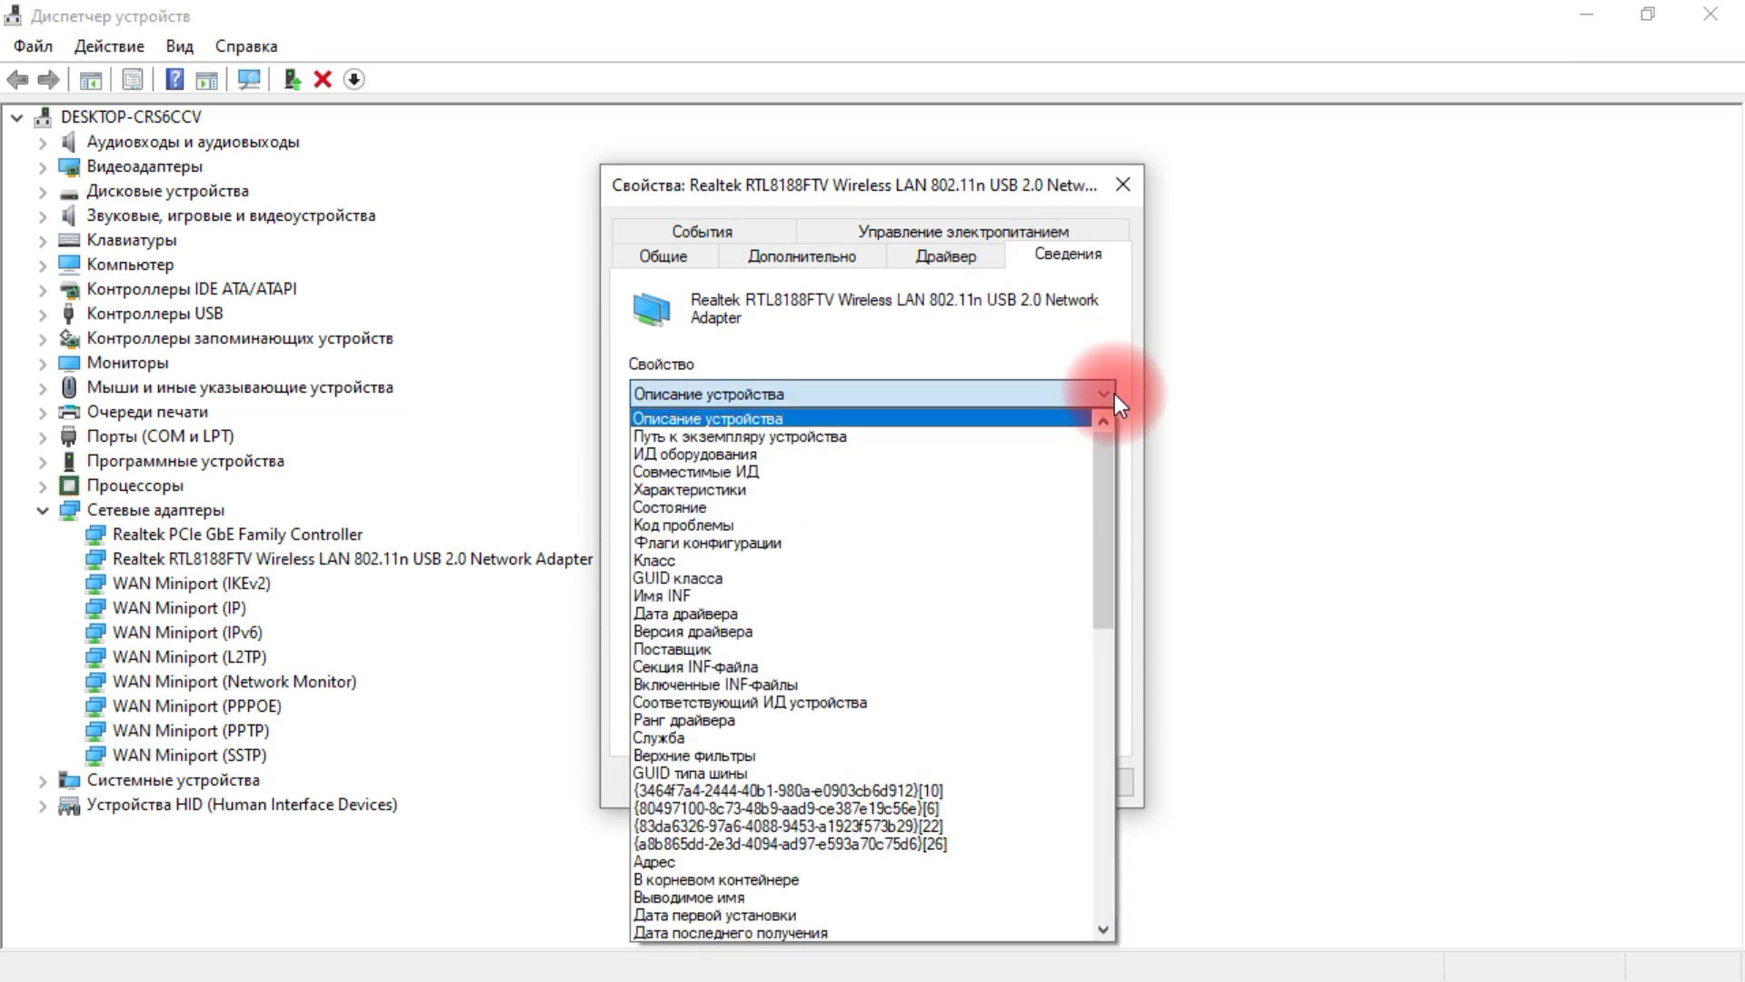
{"action": "left_click", "coordinate": [866, 454]}
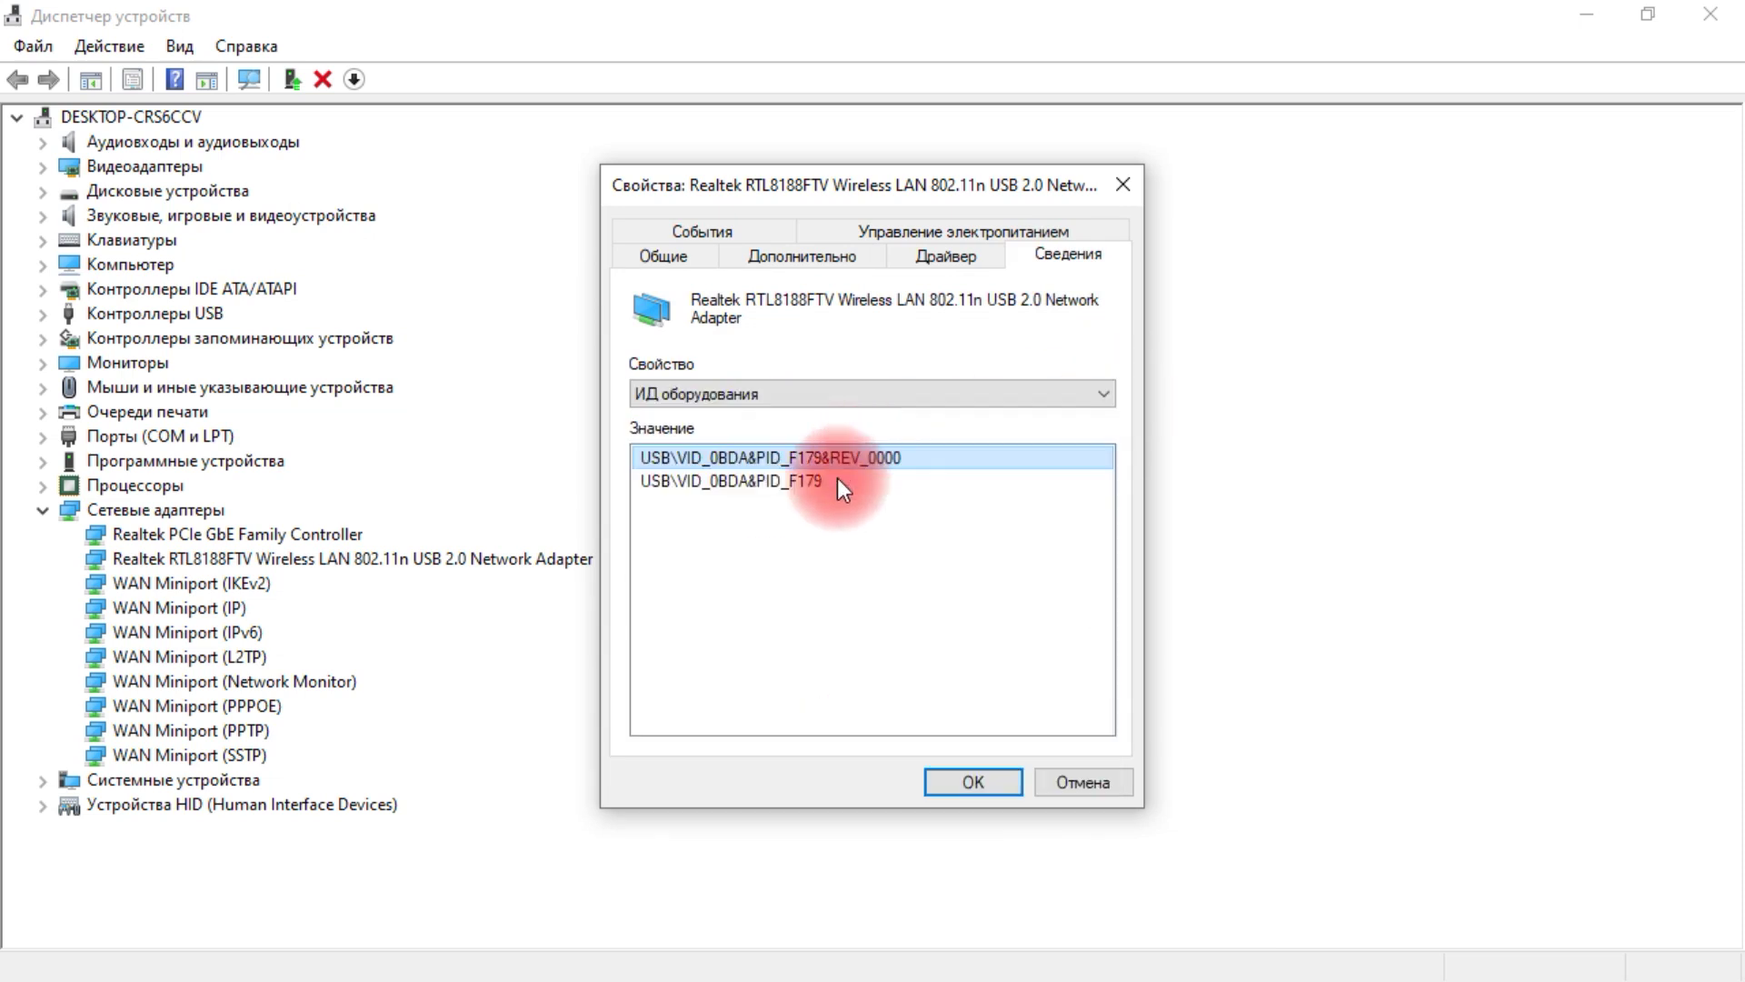
- Copy the adapter's hardware ID USB\VID_0BDA&PID_F179&REV_0000
{"action": "right_click", "coordinate": [751, 455]}
{"action": "left_click", "coordinate": [782, 471]}
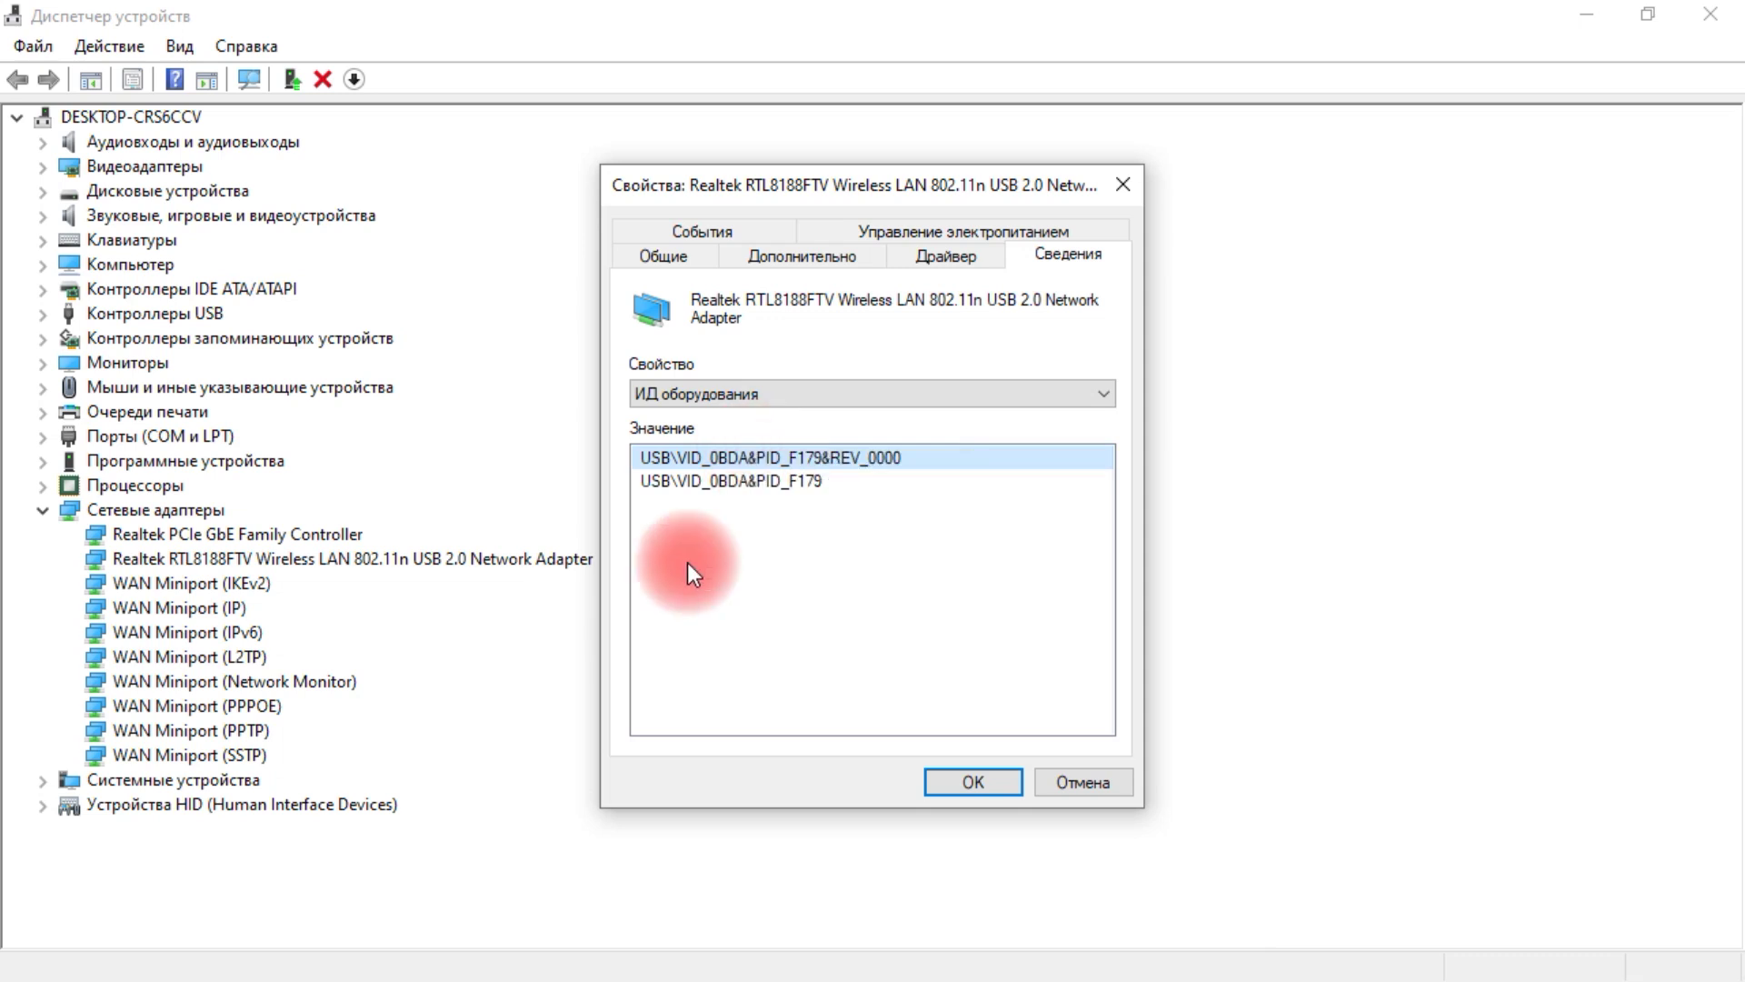
{"action": "left_click", "coordinate": [709, 479]}
{"action": "left_click", "coordinate": [711, 457]}
{"action": "right_click", "coordinate": [710, 456]}
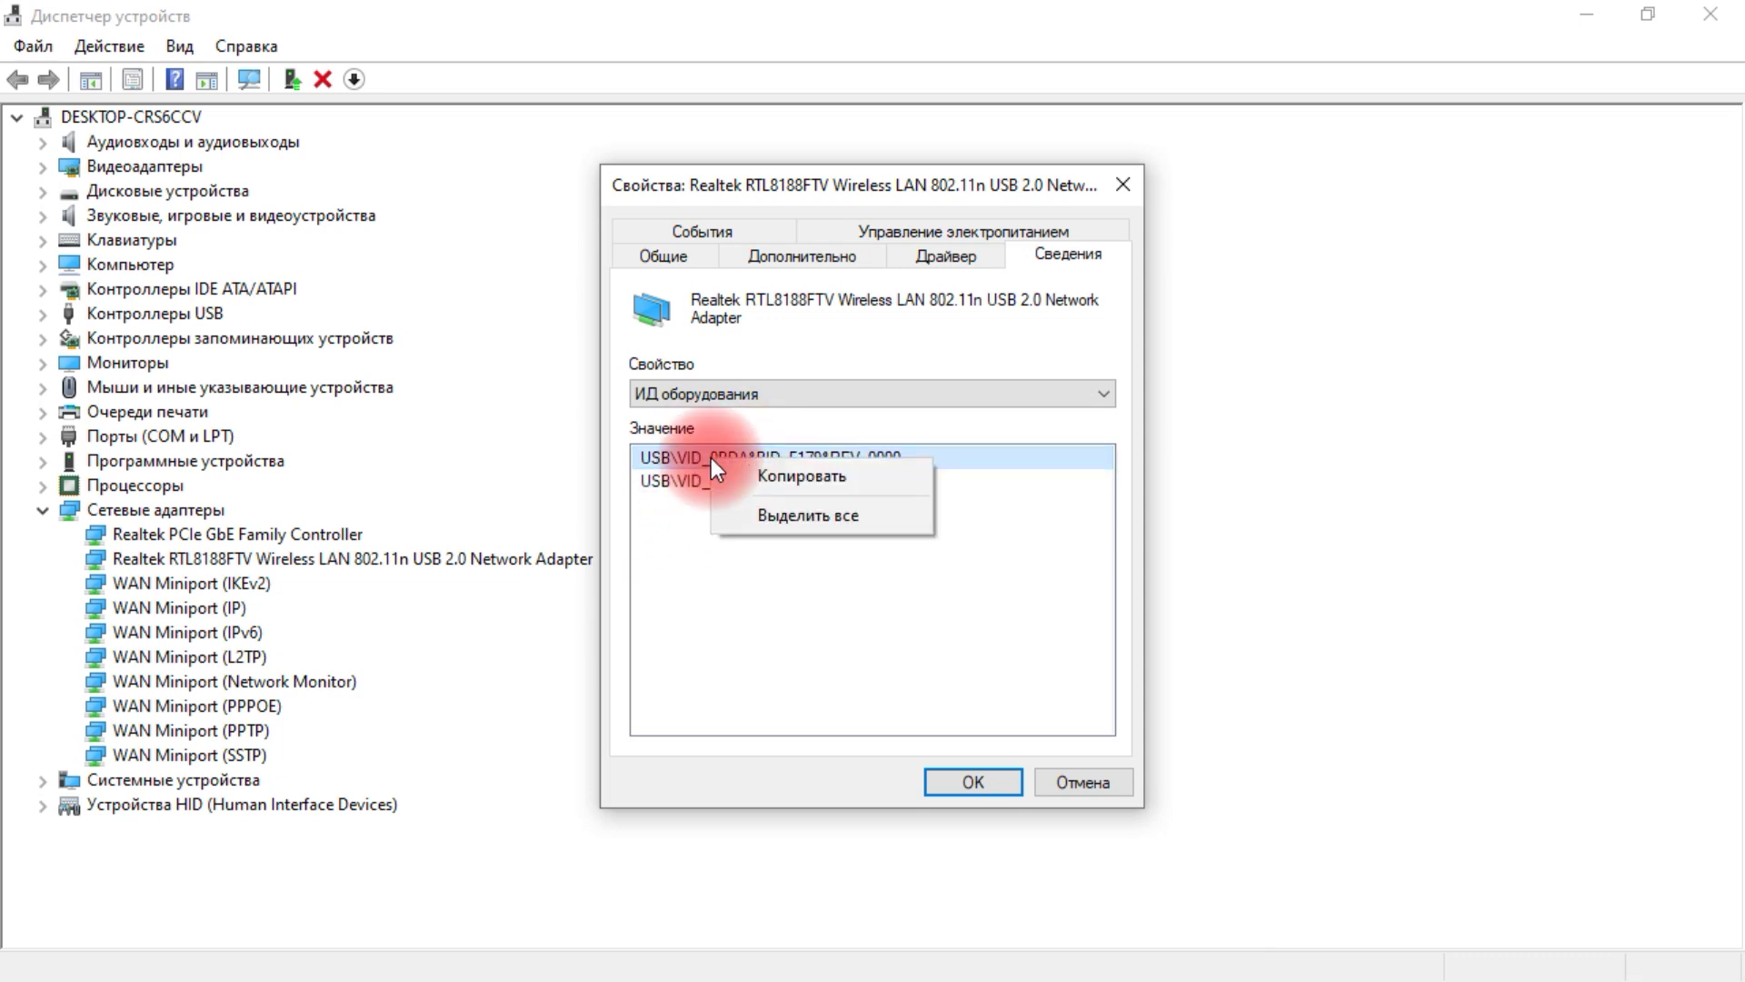
{"action": "left_click", "coordinate": [745, 468]}
- Switch to Chrome and review the Realtek driver pages on rocketdrivers.com and deviceinbox.com
{"action": "left_click", "coordinate": [1602, 966]}
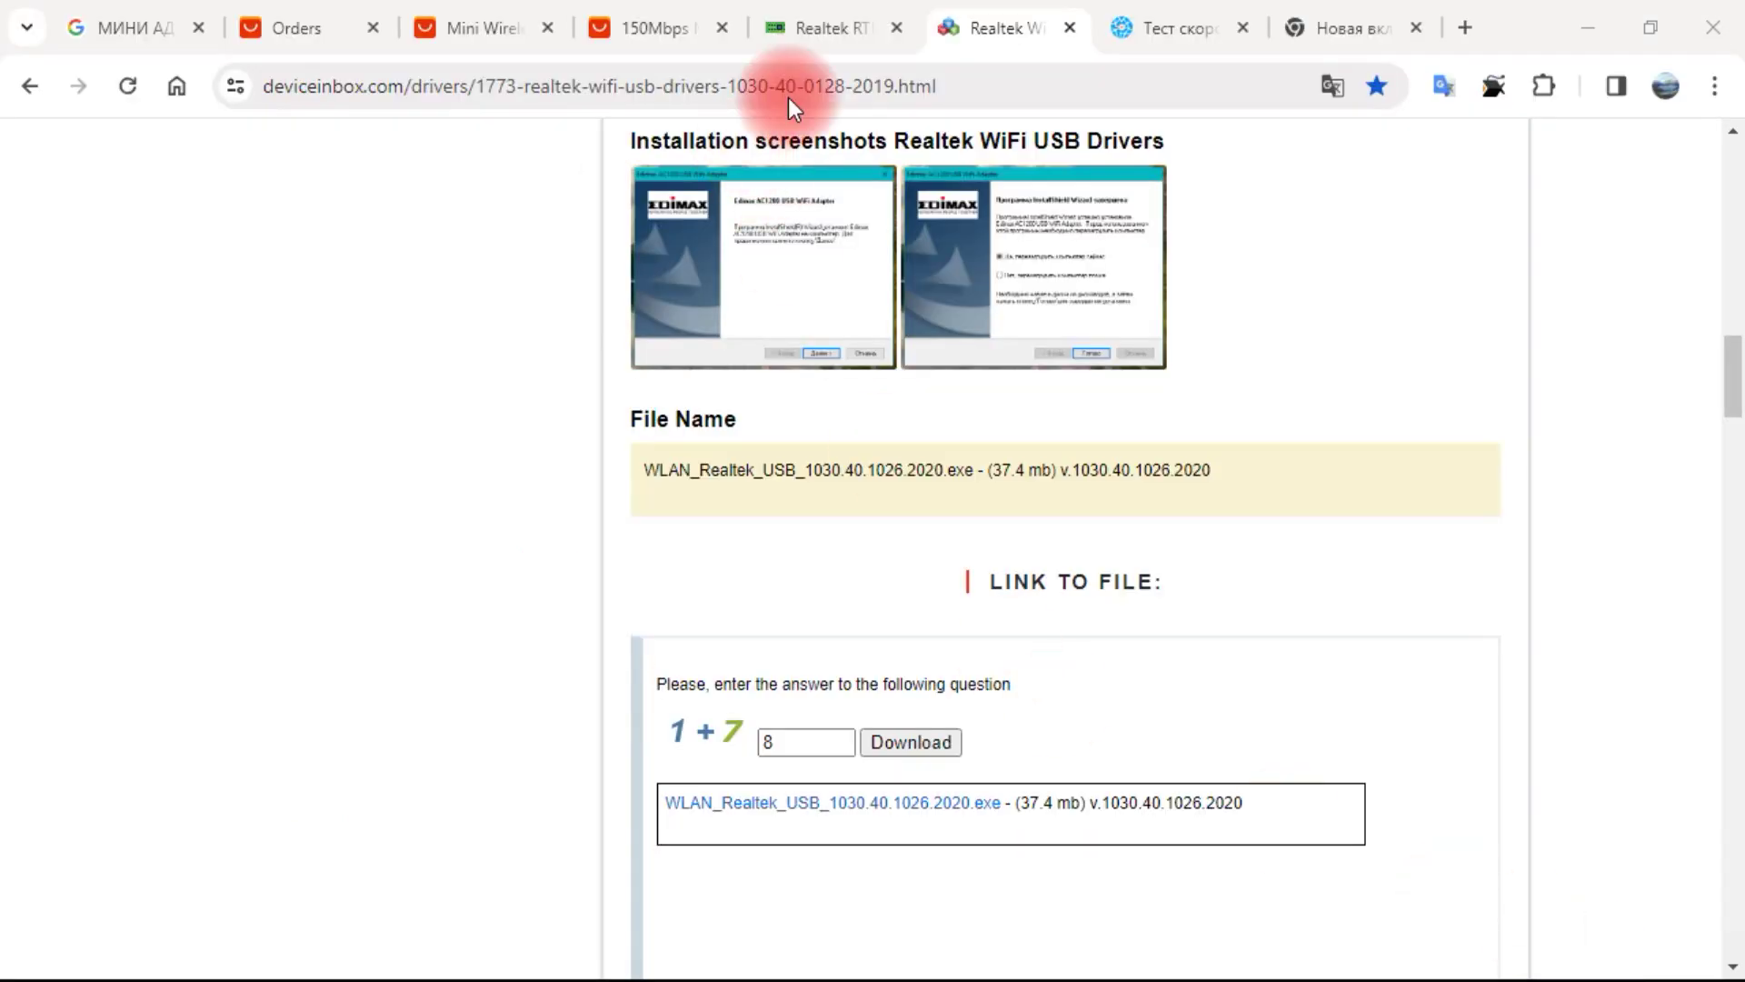
{"action": "left_click", "coordinate": [845, 26]}
{"action": "scroll", "coordinate": [409, 400], "scroll_direction": "up", "scroll_amount": 6}
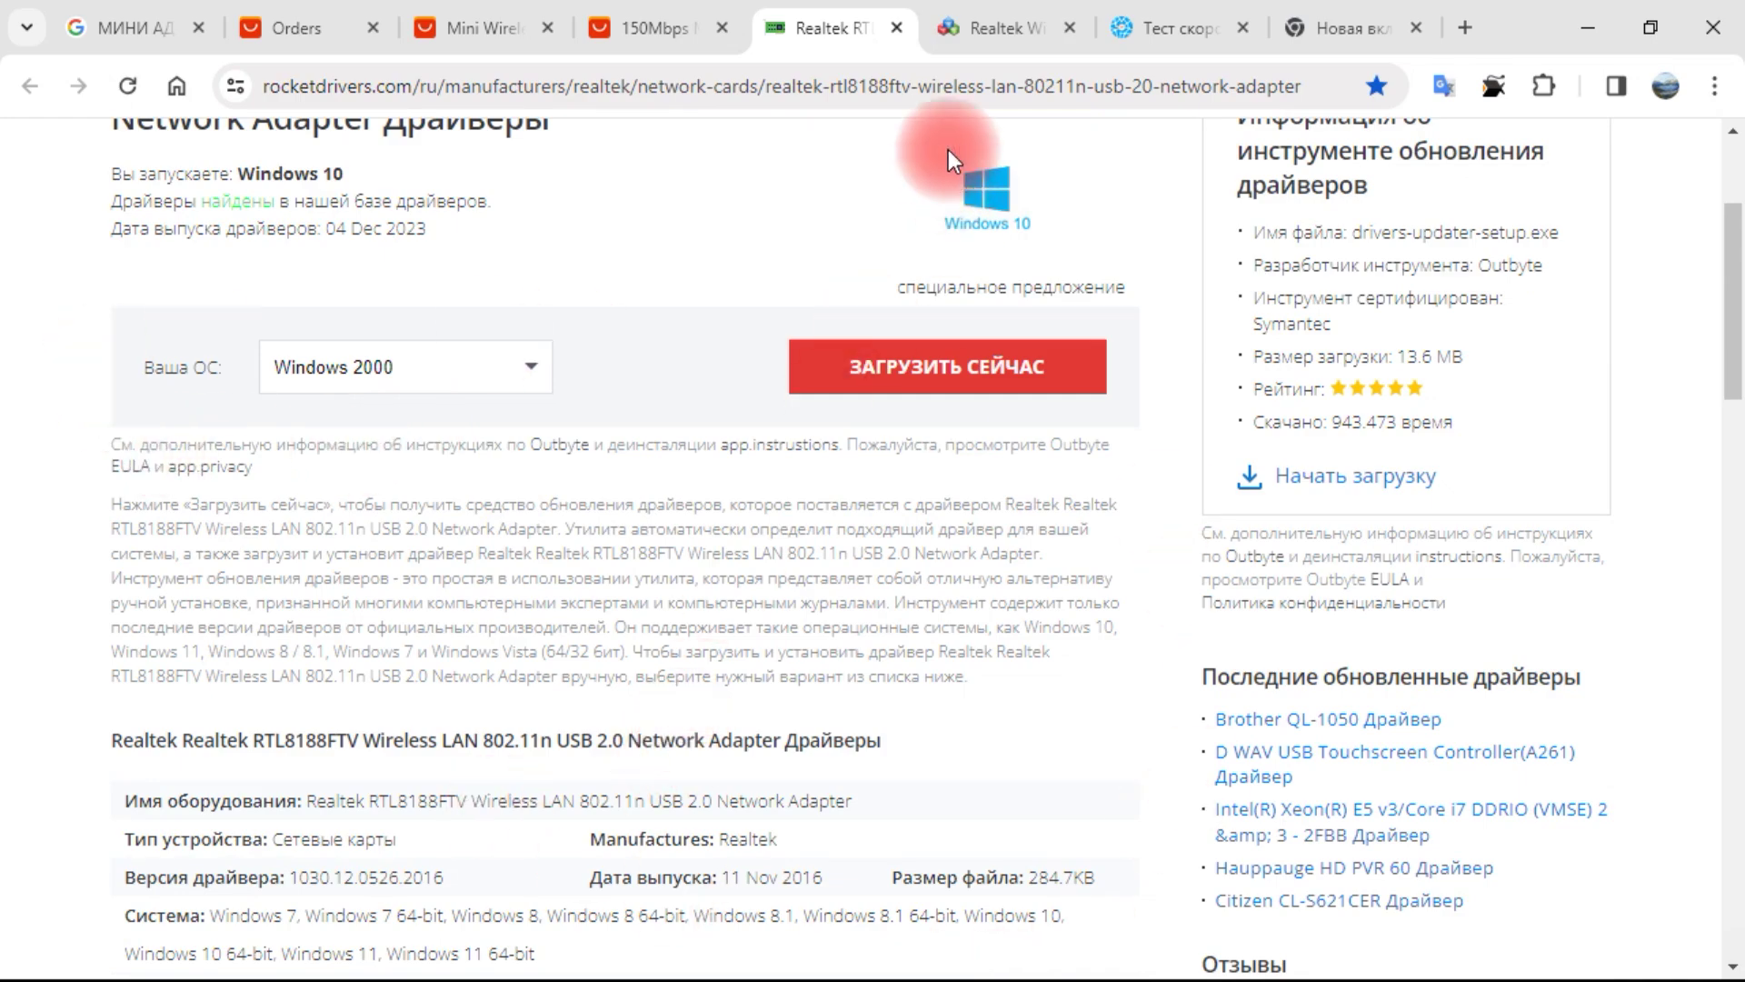
{"action": "left_click", "coordinate": [982, 37]}
{"action": "scroll", "coordinate": [1020, 536], "scroll_direction": "up", "scroll_amount": 18}
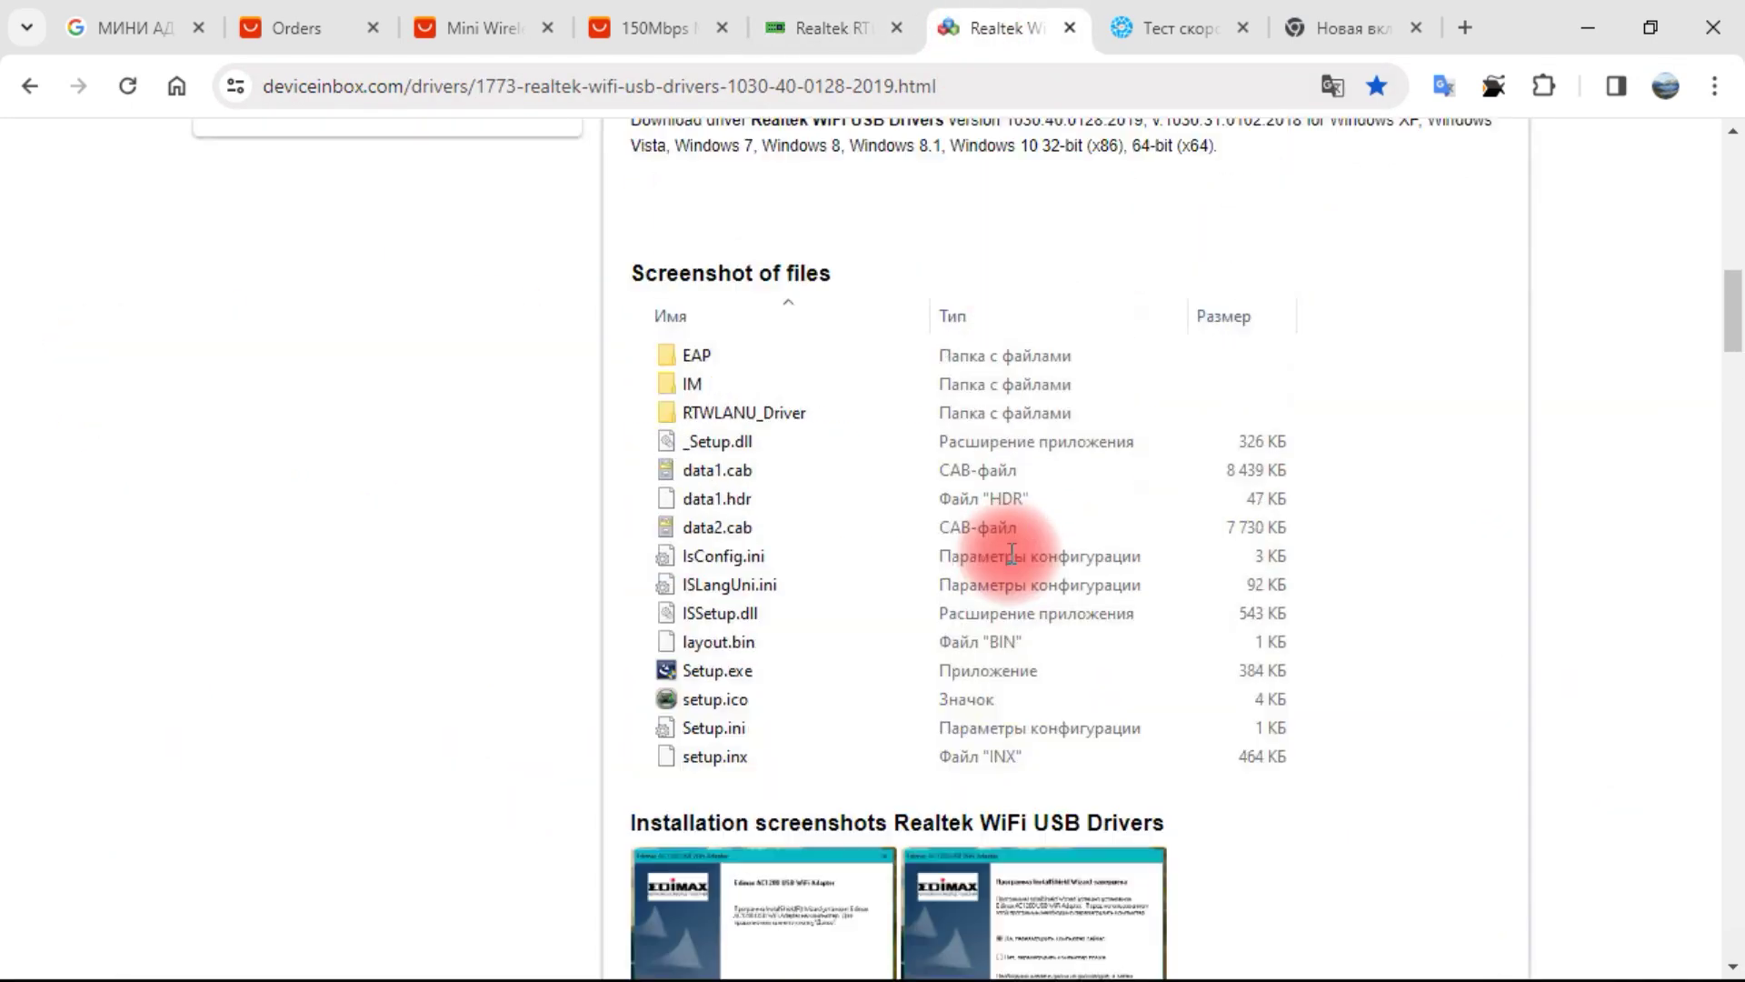
{"action": "scroll", "coordinate": [1018, 550], "scroll_direction": "down", "scroll_amount": 7}
{"action": "scroll", "coordinate": [1018, 550], "scroll_direction": "down", "scroll_amount": 6}
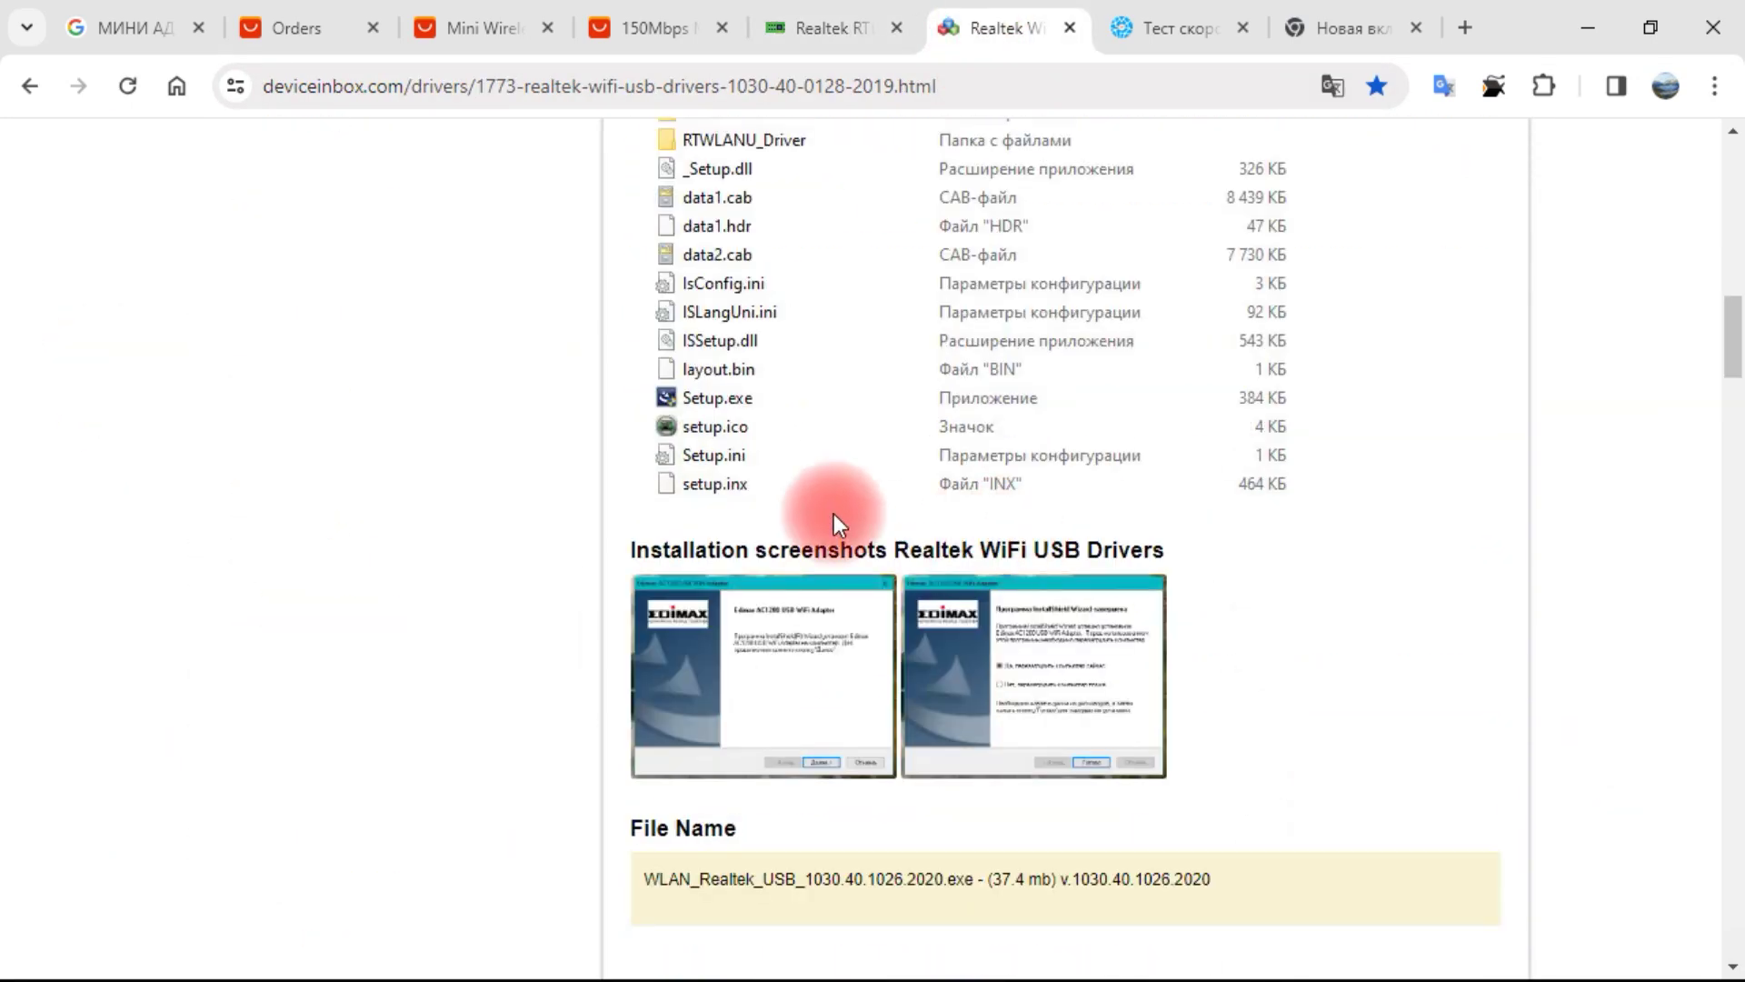
- Enlarge the screenshot of the driver package files, examine the Setup.exe entry and close the image
{"action": "left_click", "coordinate": [728, 400]}
{"action": "left_click", "coordinate": [580, 698]}
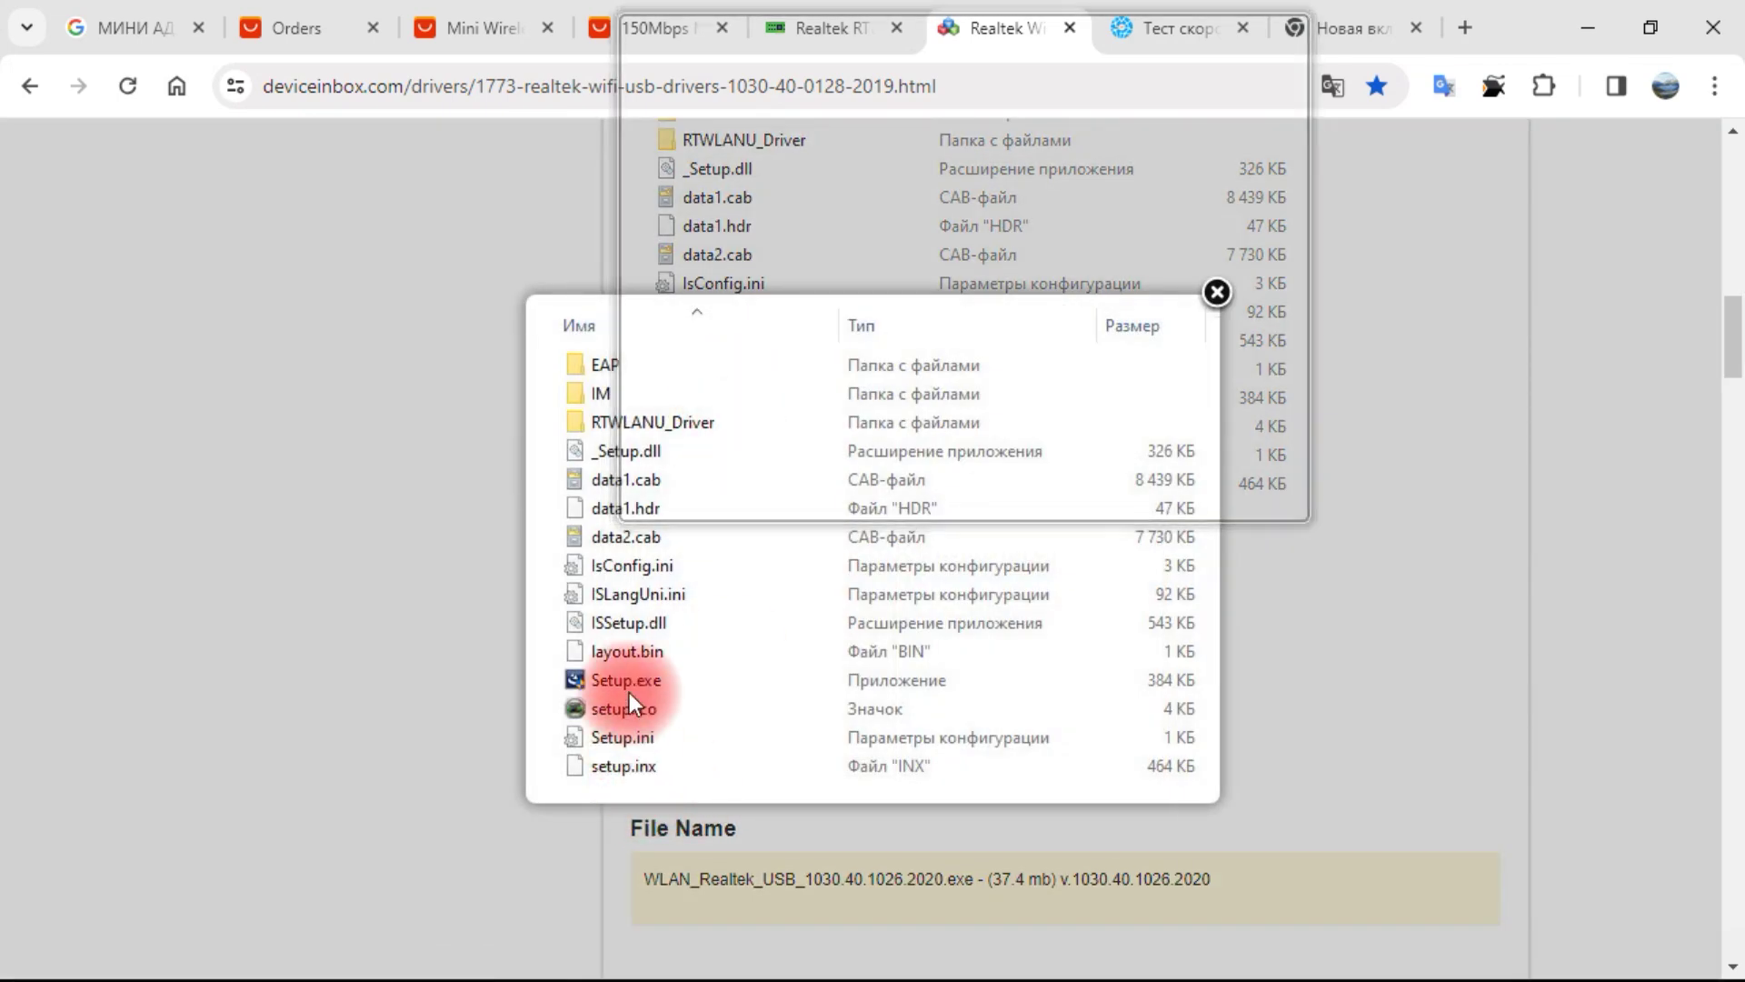
{"action": "left_click_drag", "start_coordinate": [590, 677], "coordinate": [621, 696]}
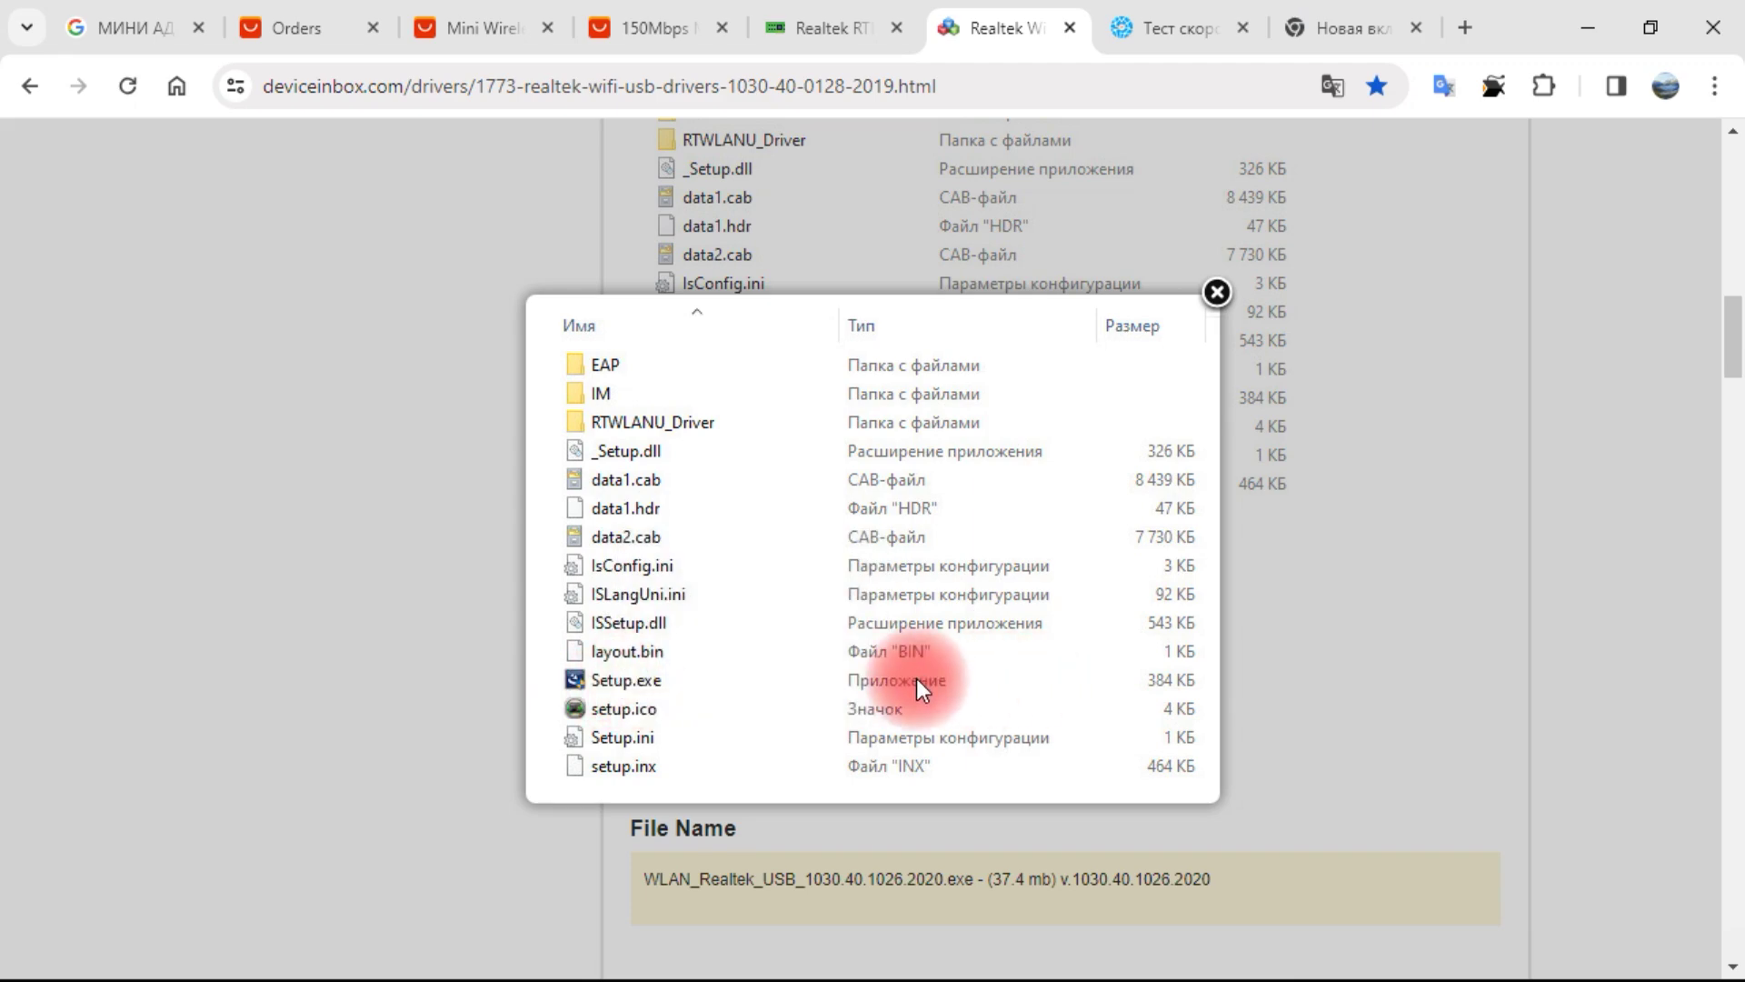
{"action": "left_click", "coordinate": [1394, 612]}
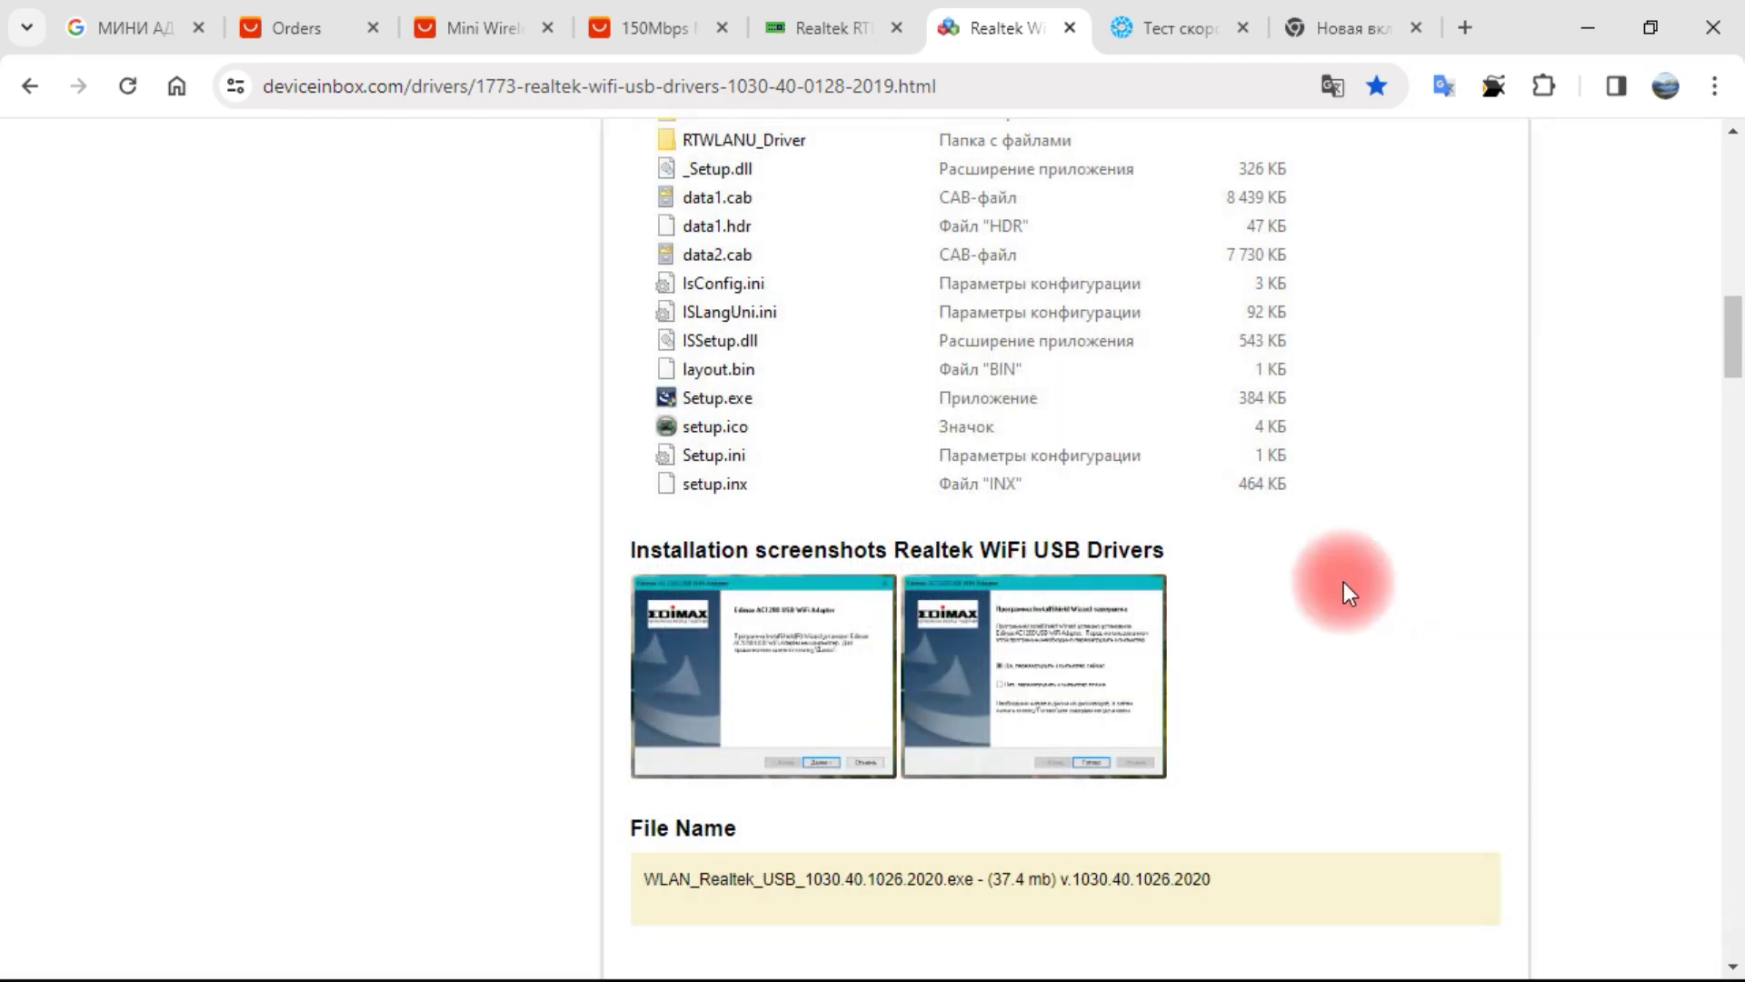
- View the enlarged screenshots of the installer's final and welcome screens, closing each one
{"action": "left_click", "coordinate": [1073, 715]}
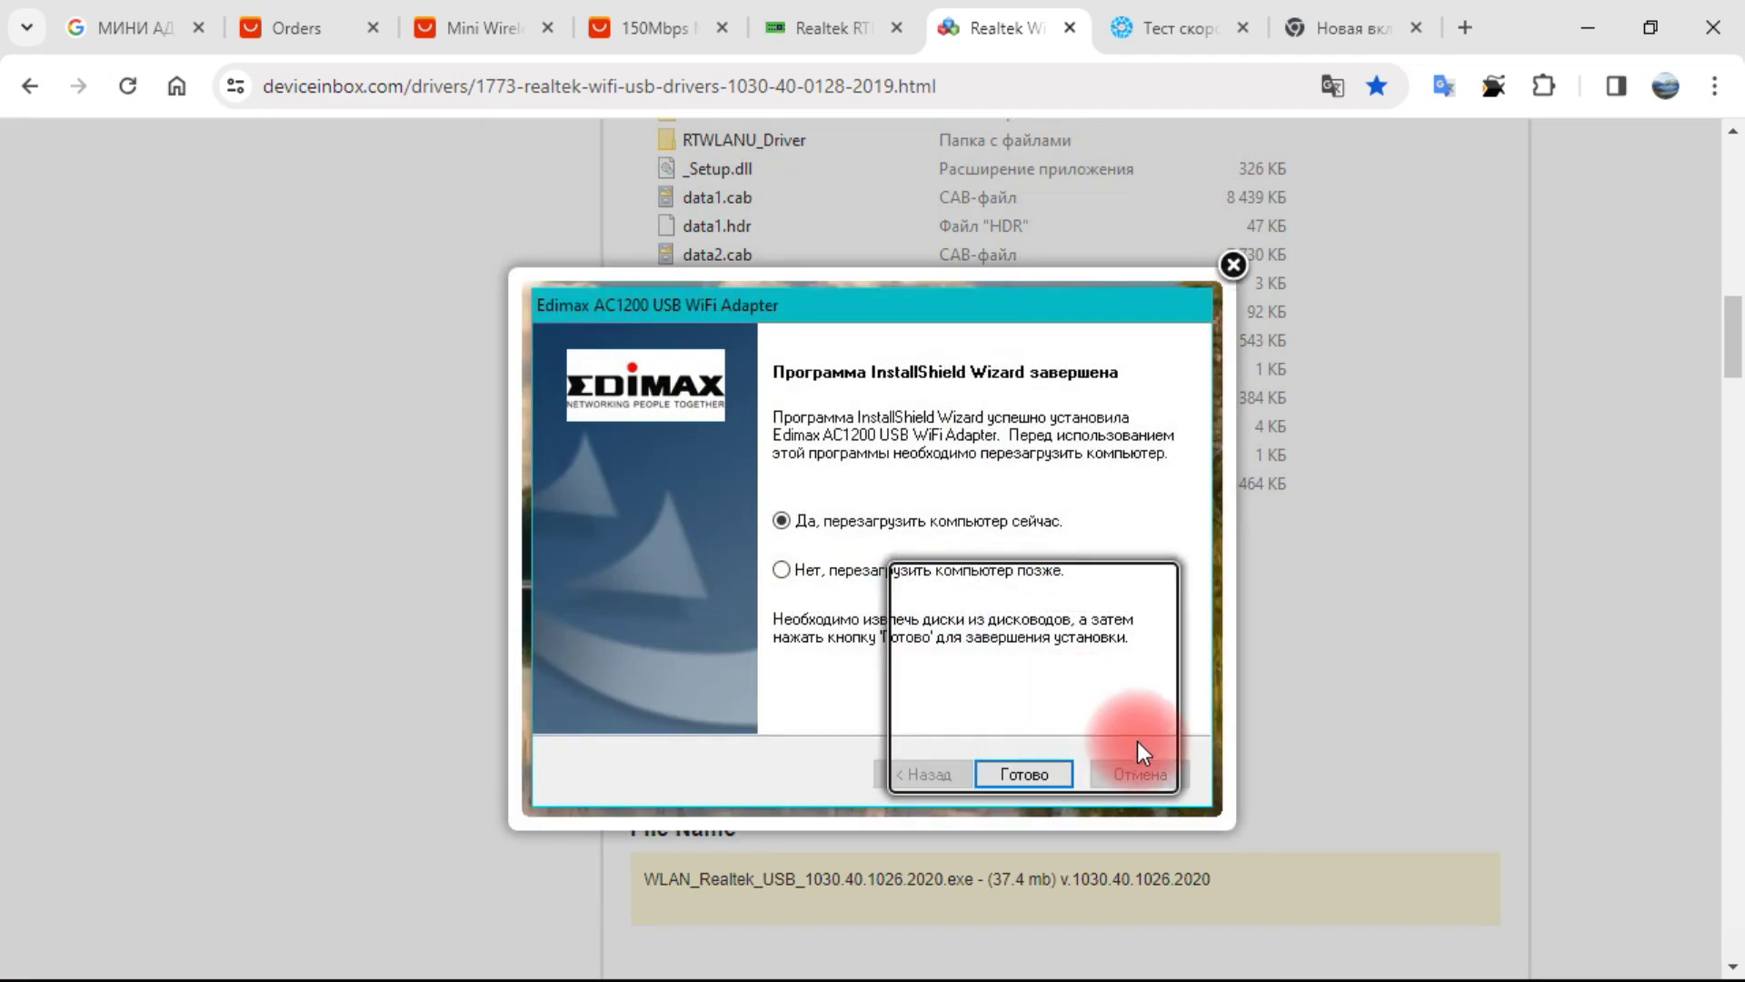
{"action": "left_click", "coordinate": [1233, 266]}
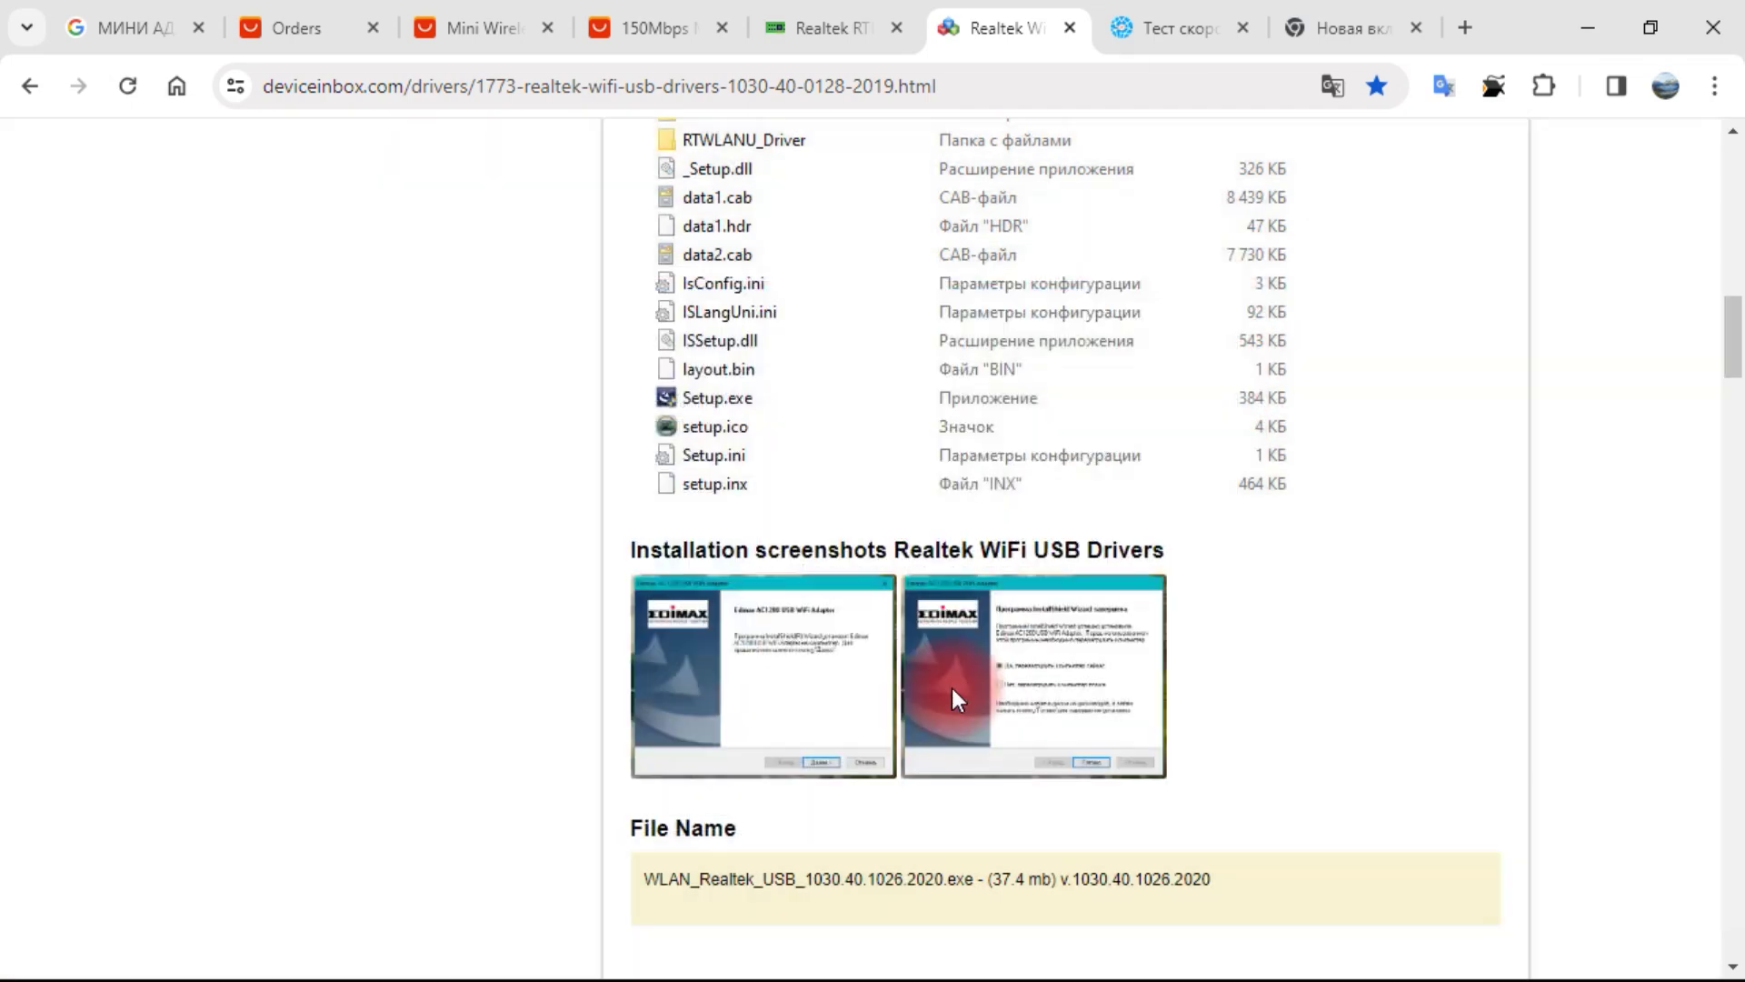
{"action": "left_click", "coordinate": [782, 723]}
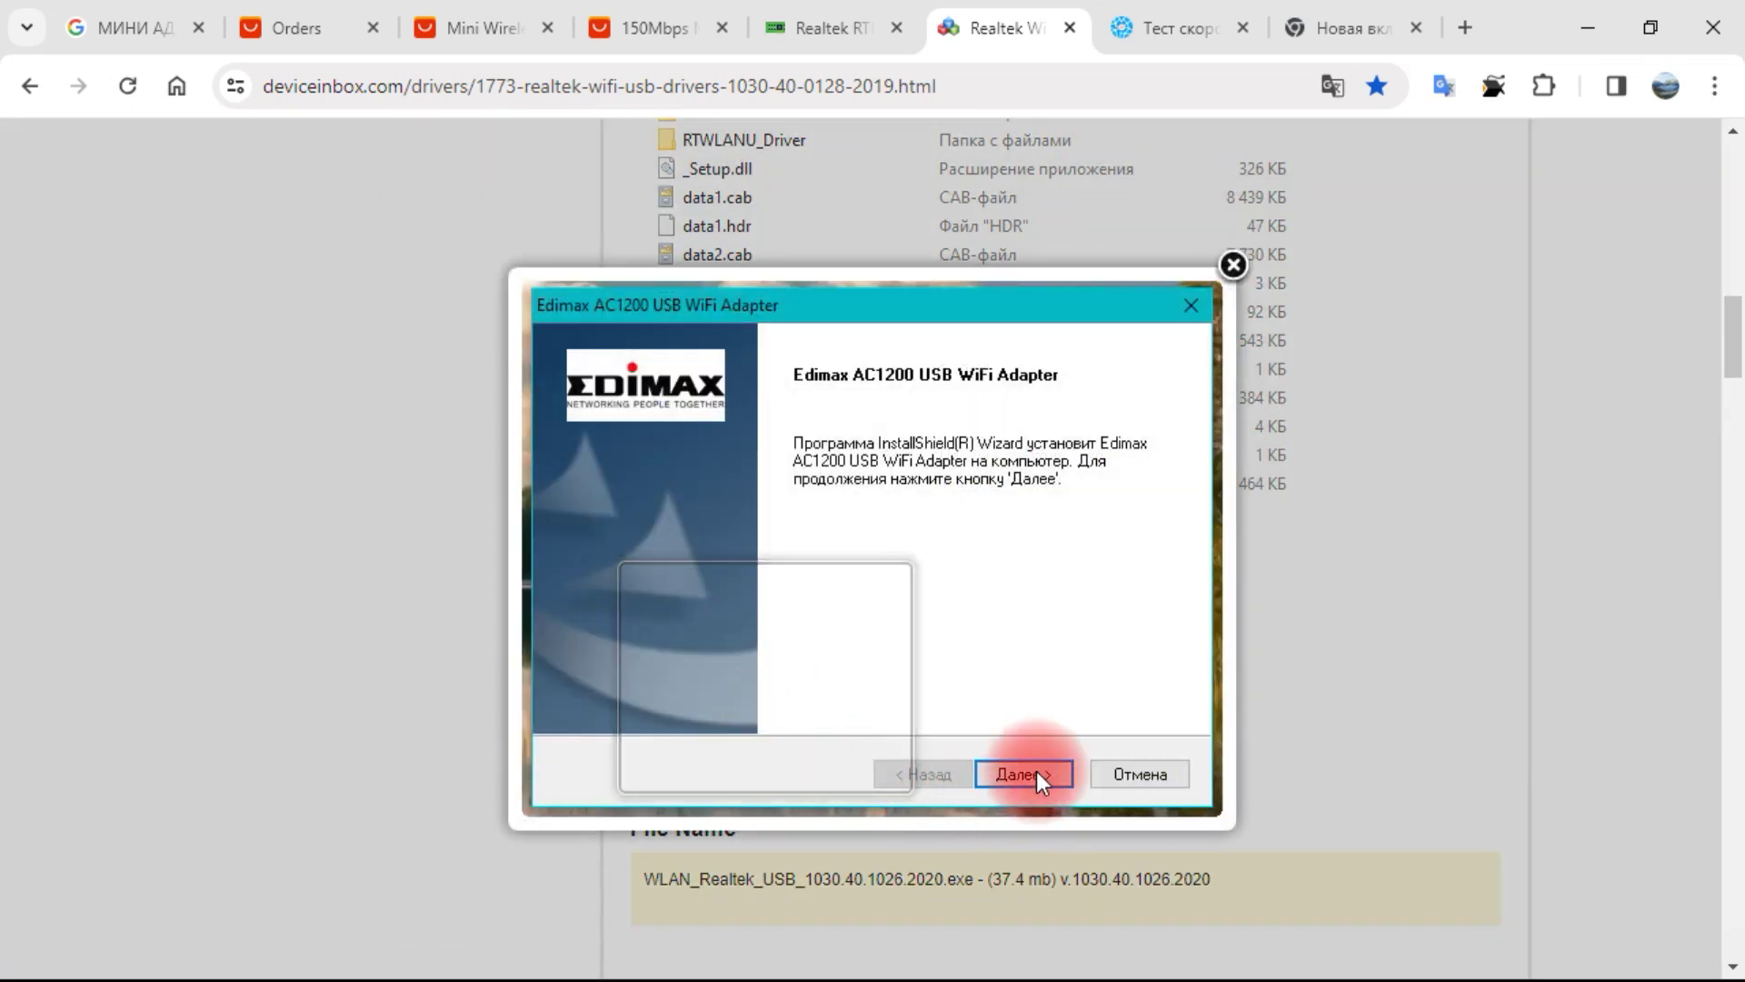
{"action": "left_click", "coordinate": [1234, 266]}
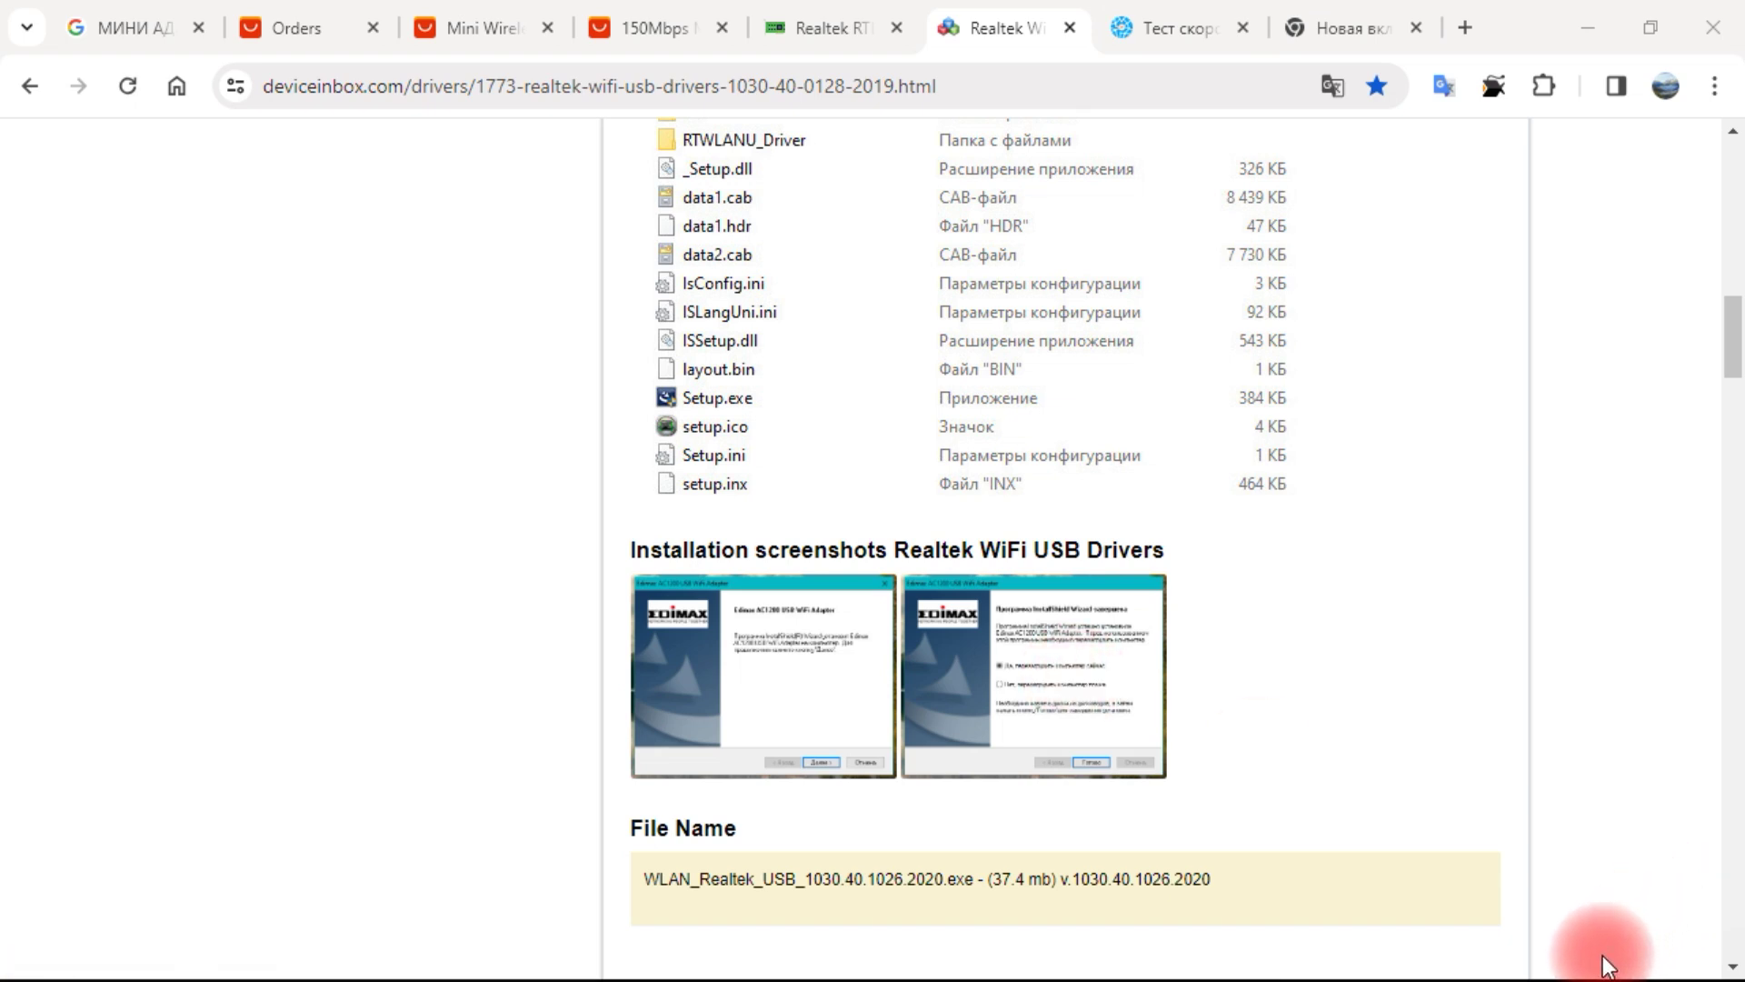
- Download the Realtek WiFi USB driver and save it in the wifi 2 folder as WLAN_Realtek_USB_1030.40.1026.2020 (1).exe
{"action": "scroll", "coordinate": [1596, 963], "scroll_direction": "down", "scroll_amount": 7}
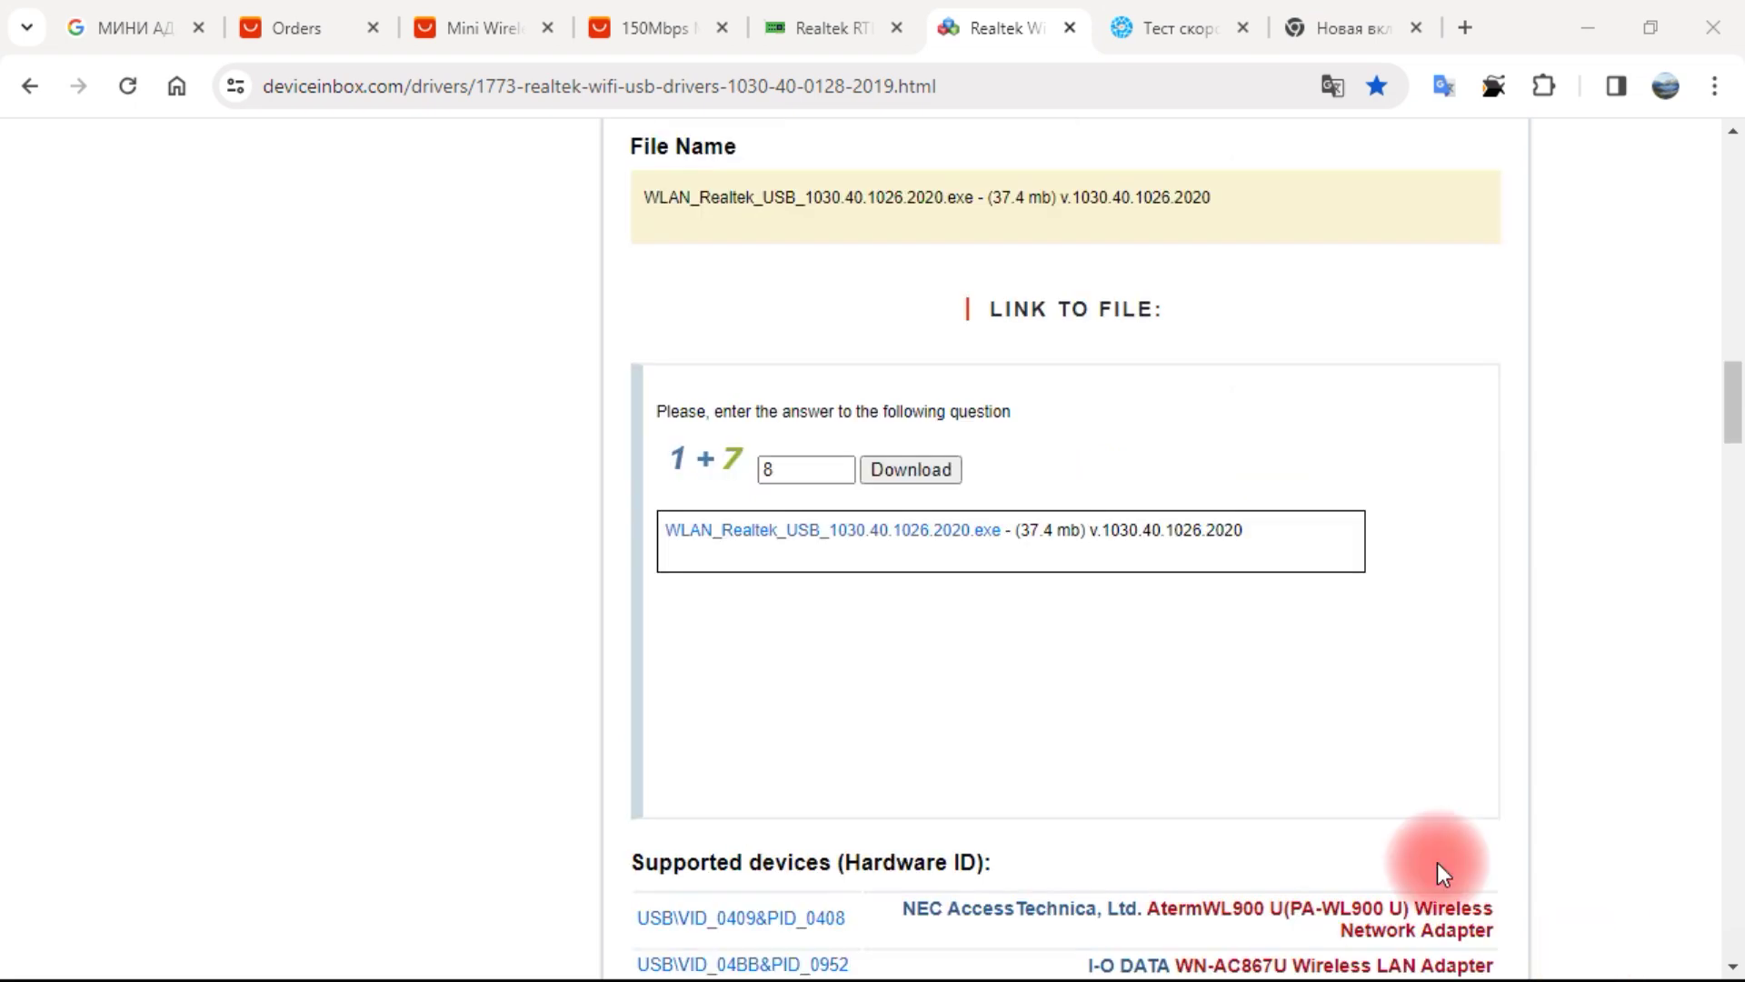
{"action": "left_click", "coordinate": [903, 538]}
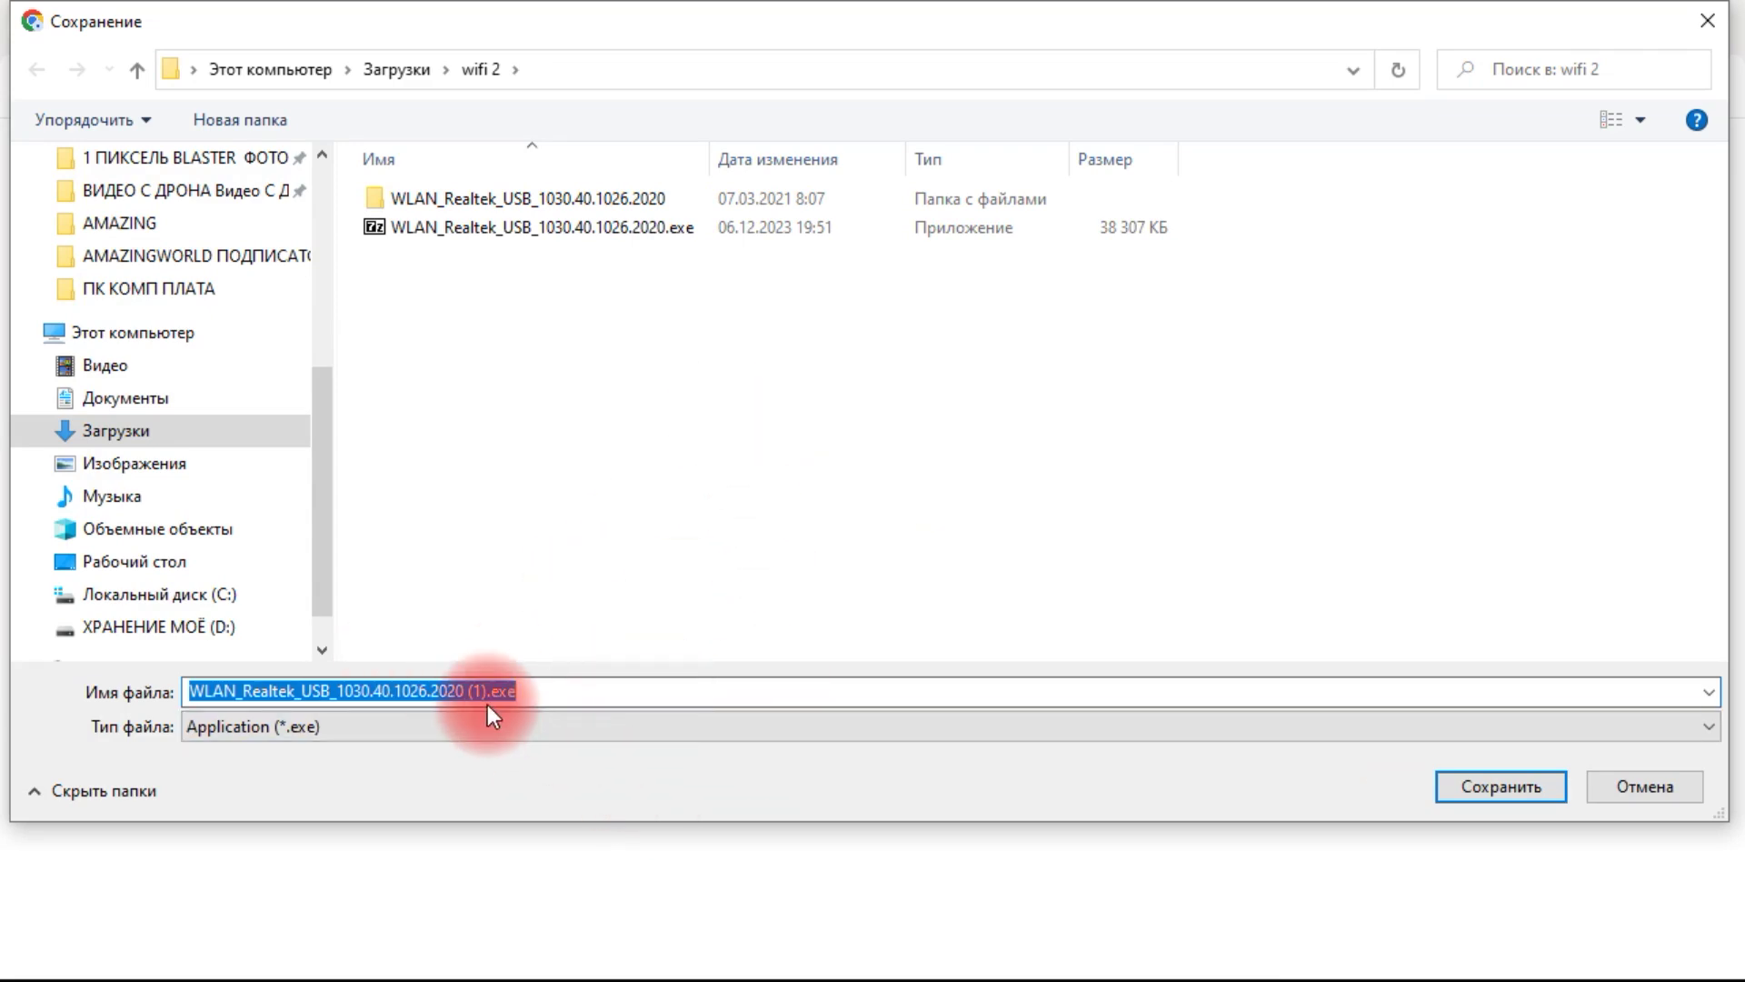
{"action": "left_click", "coordinate": [1445, 786]}
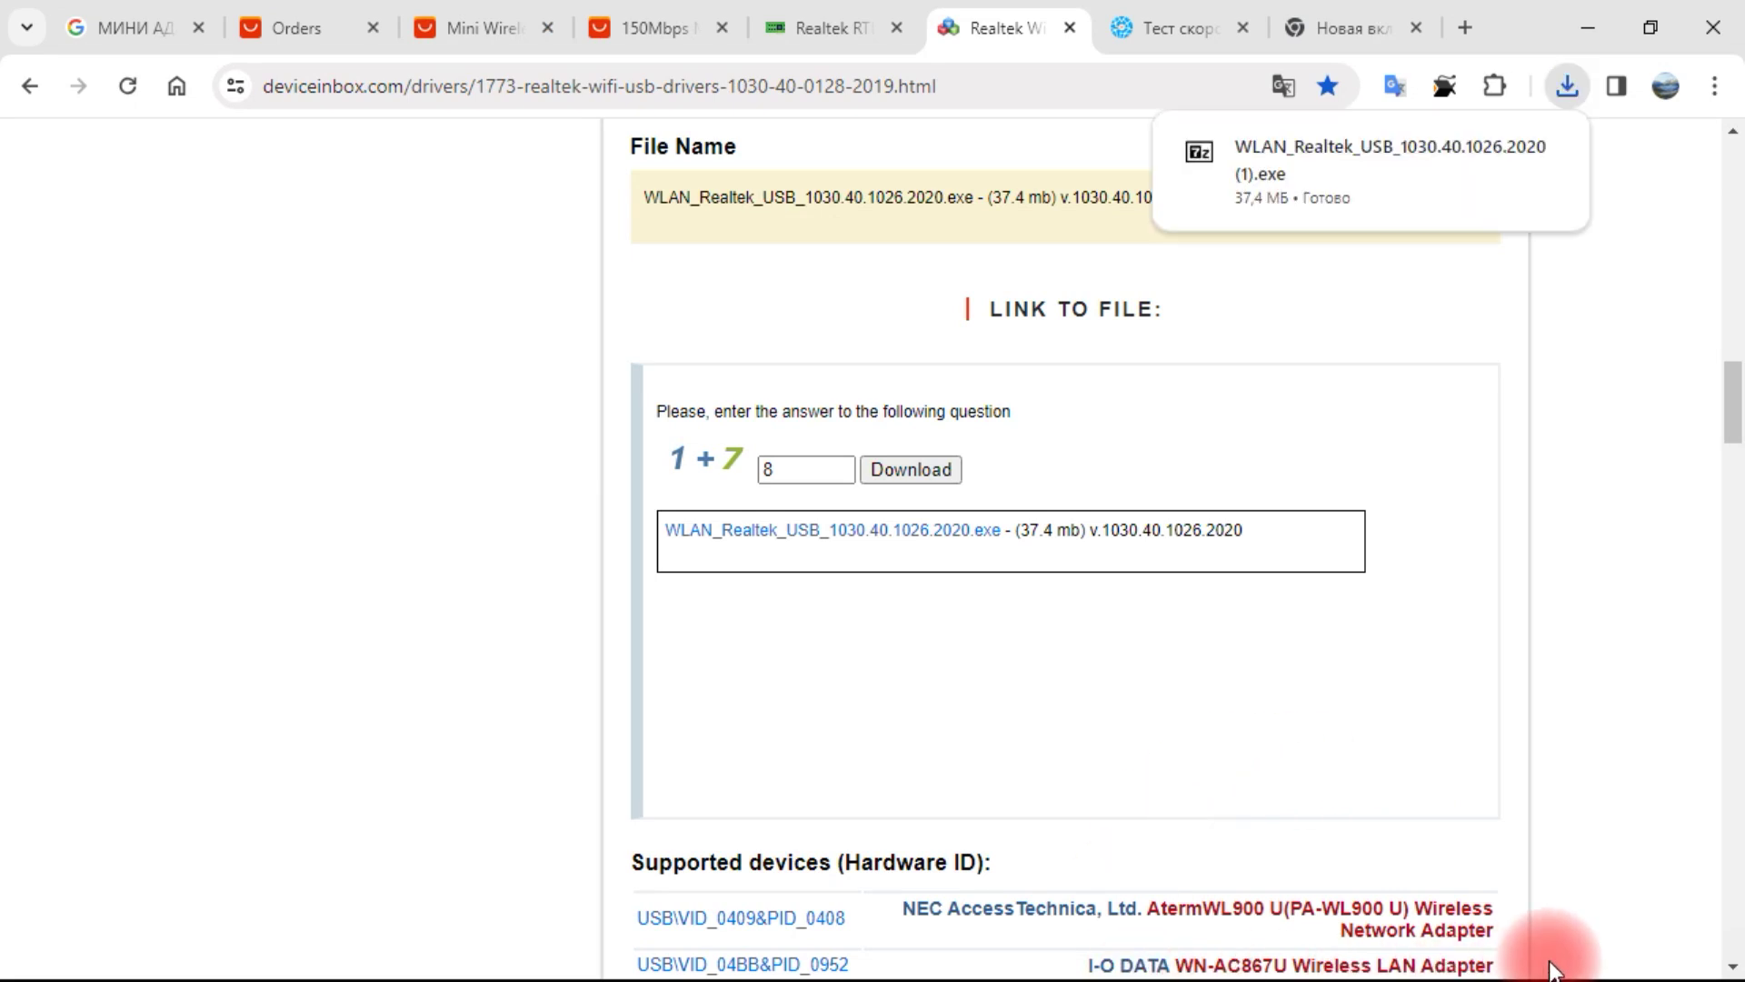
{"action": "mouse_move", "coordinate": [1449, 202]}
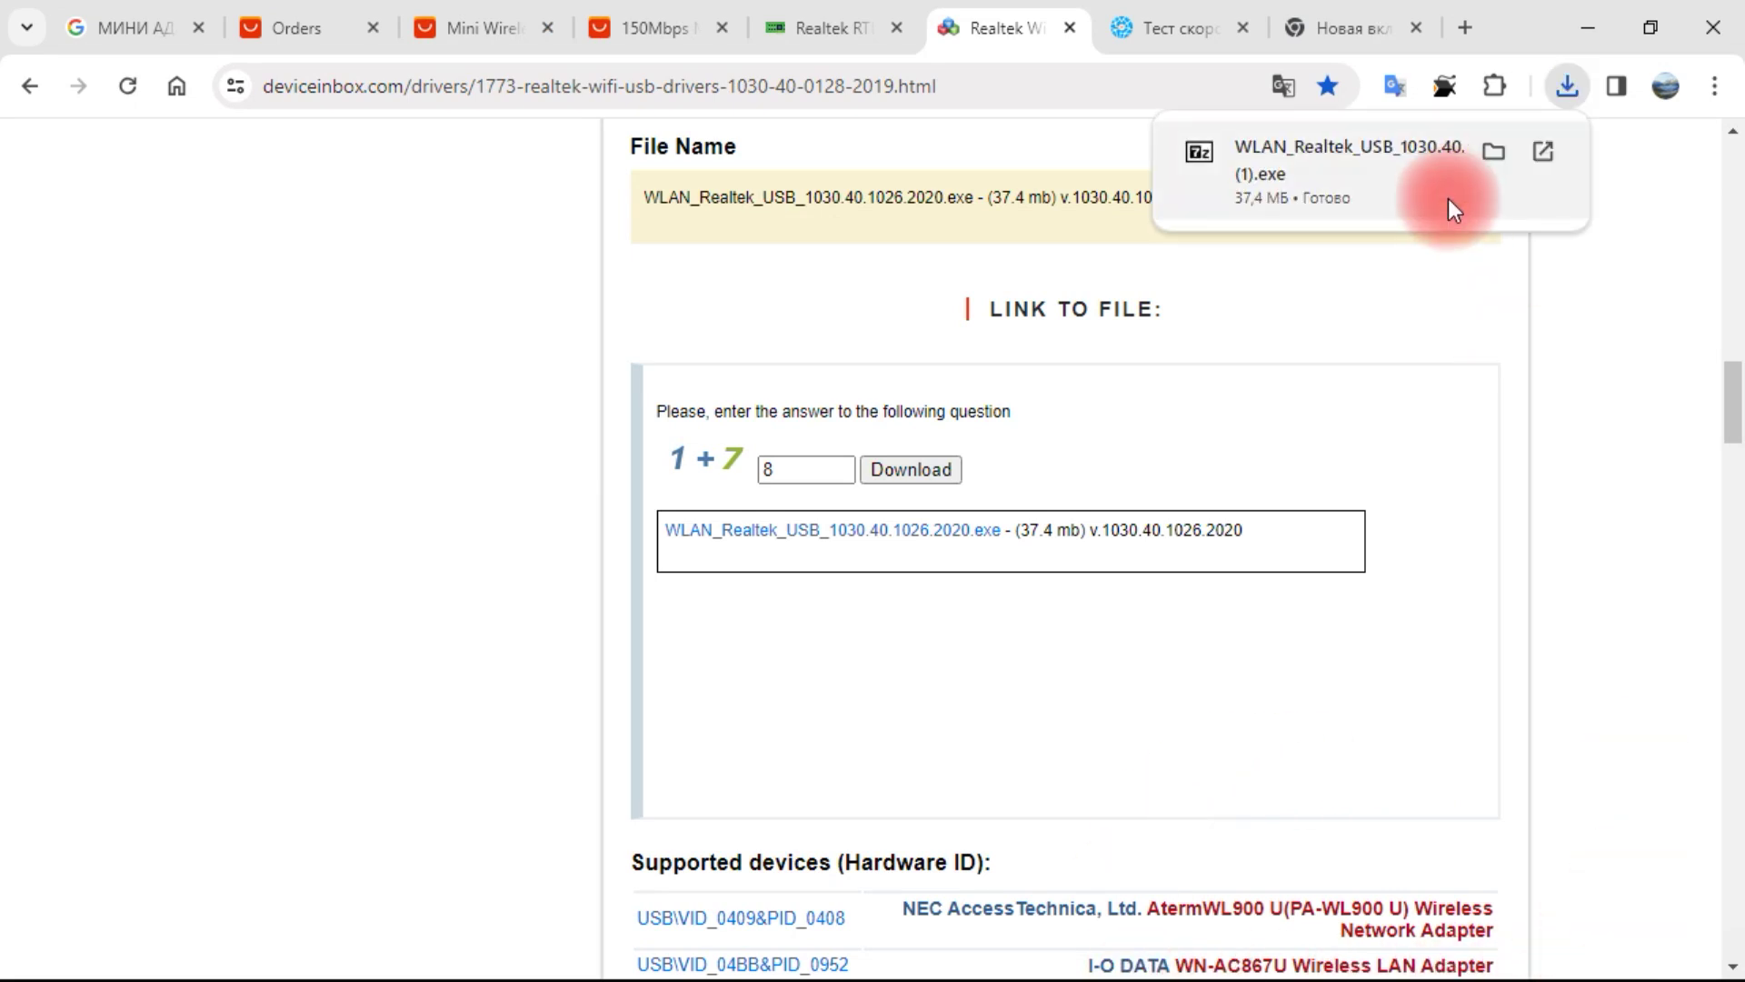
- Show the downloaded driver in the wifi 2 folder and extract it with WinRAR into the WLAN_Realtek_USB_1030.40.1026.2020 (1) folder
{"action": "left_click", "coordinate": [1491, 164]}
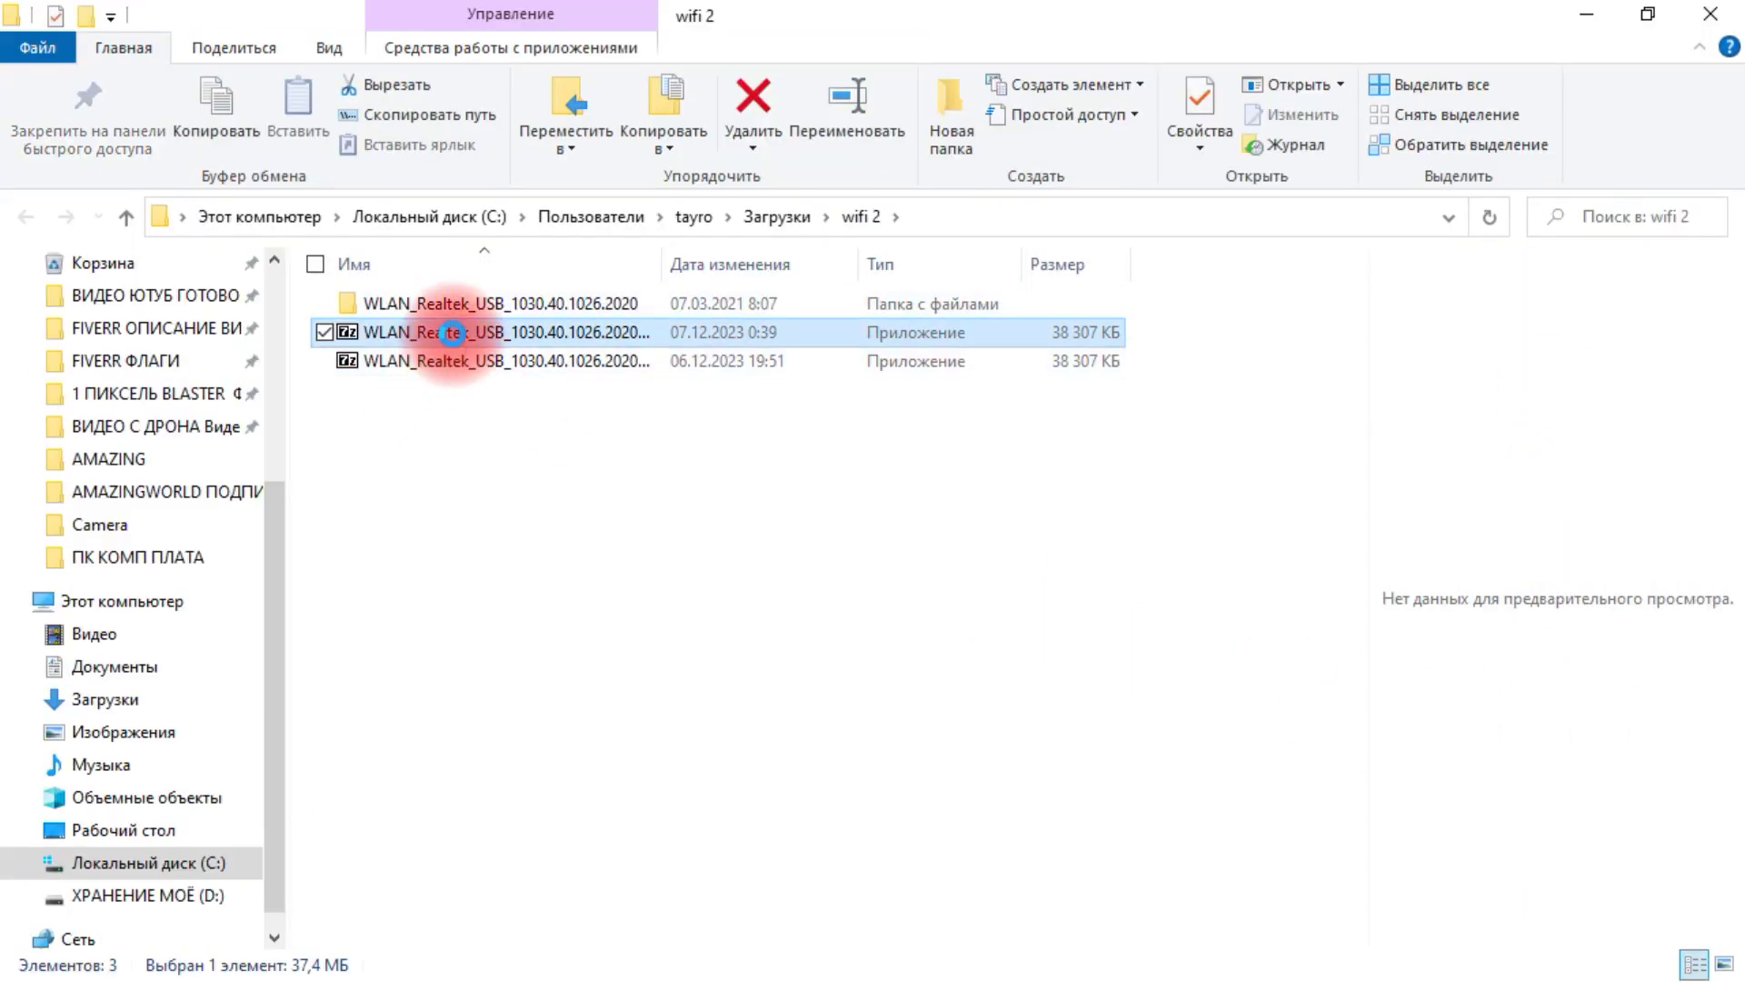
{"action": "right_click", "coordinate": [453, 332]}
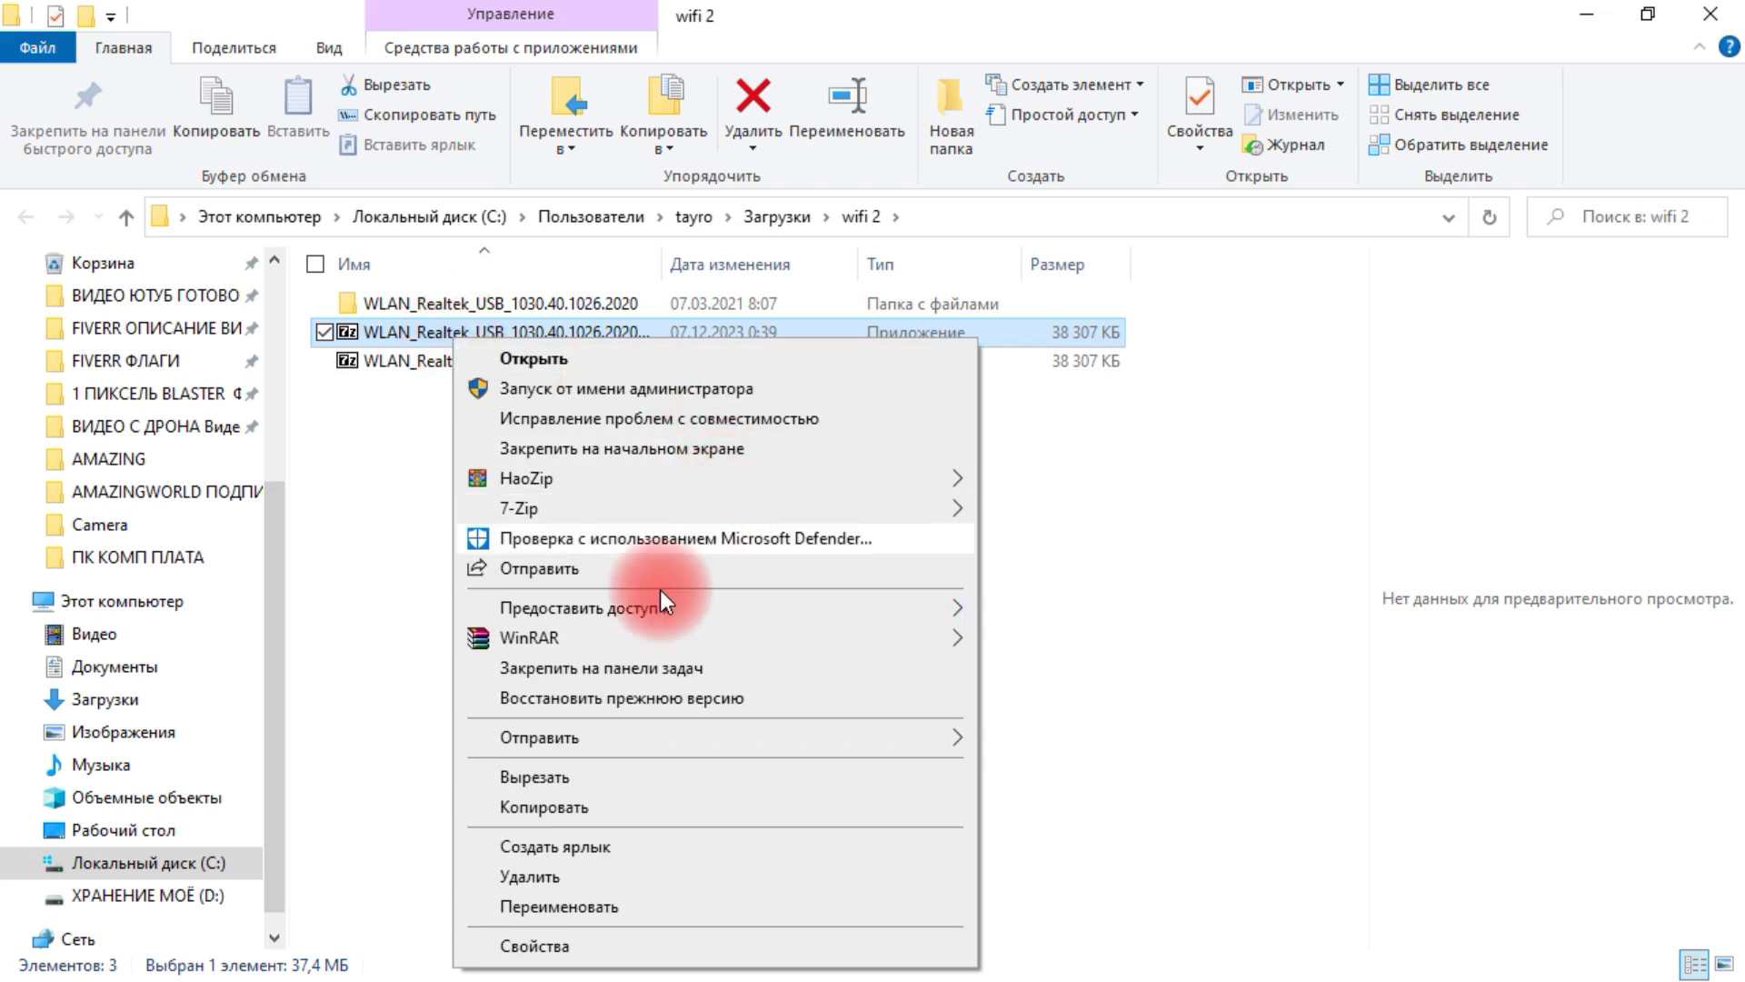
{"action": "mouse_move", "coordinate": [618, 639]}
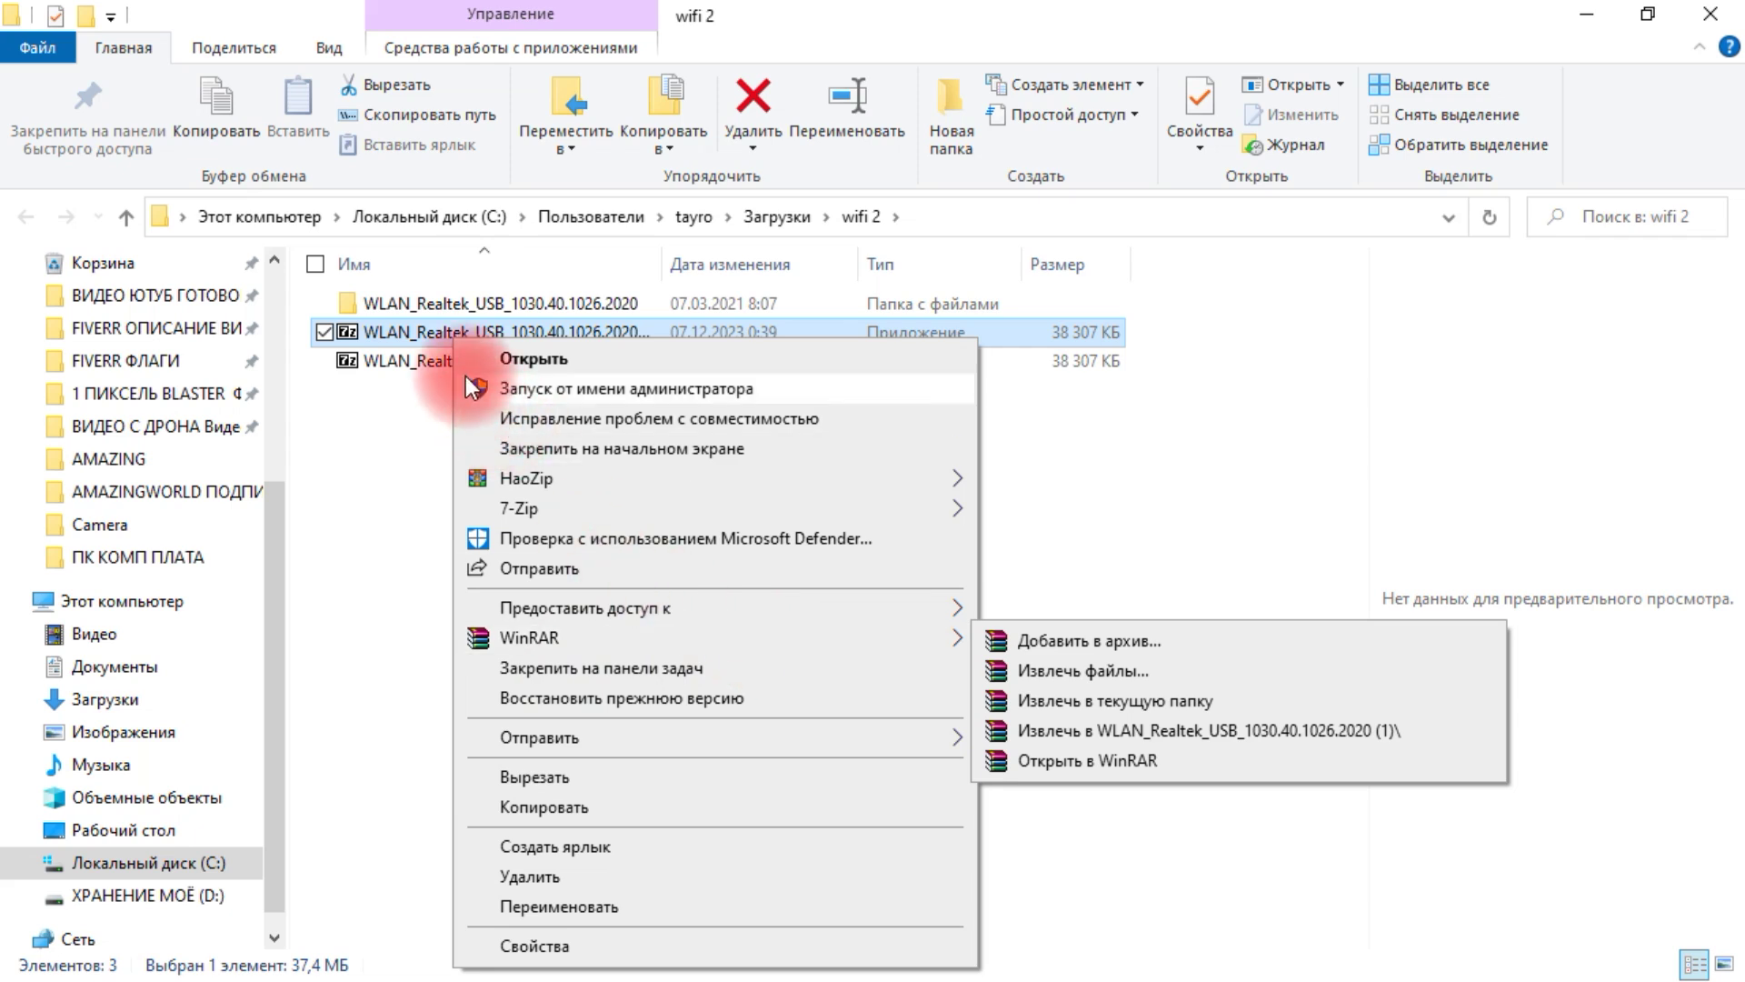
{"action": "mouse_move", "coordinate": [543, 636]}
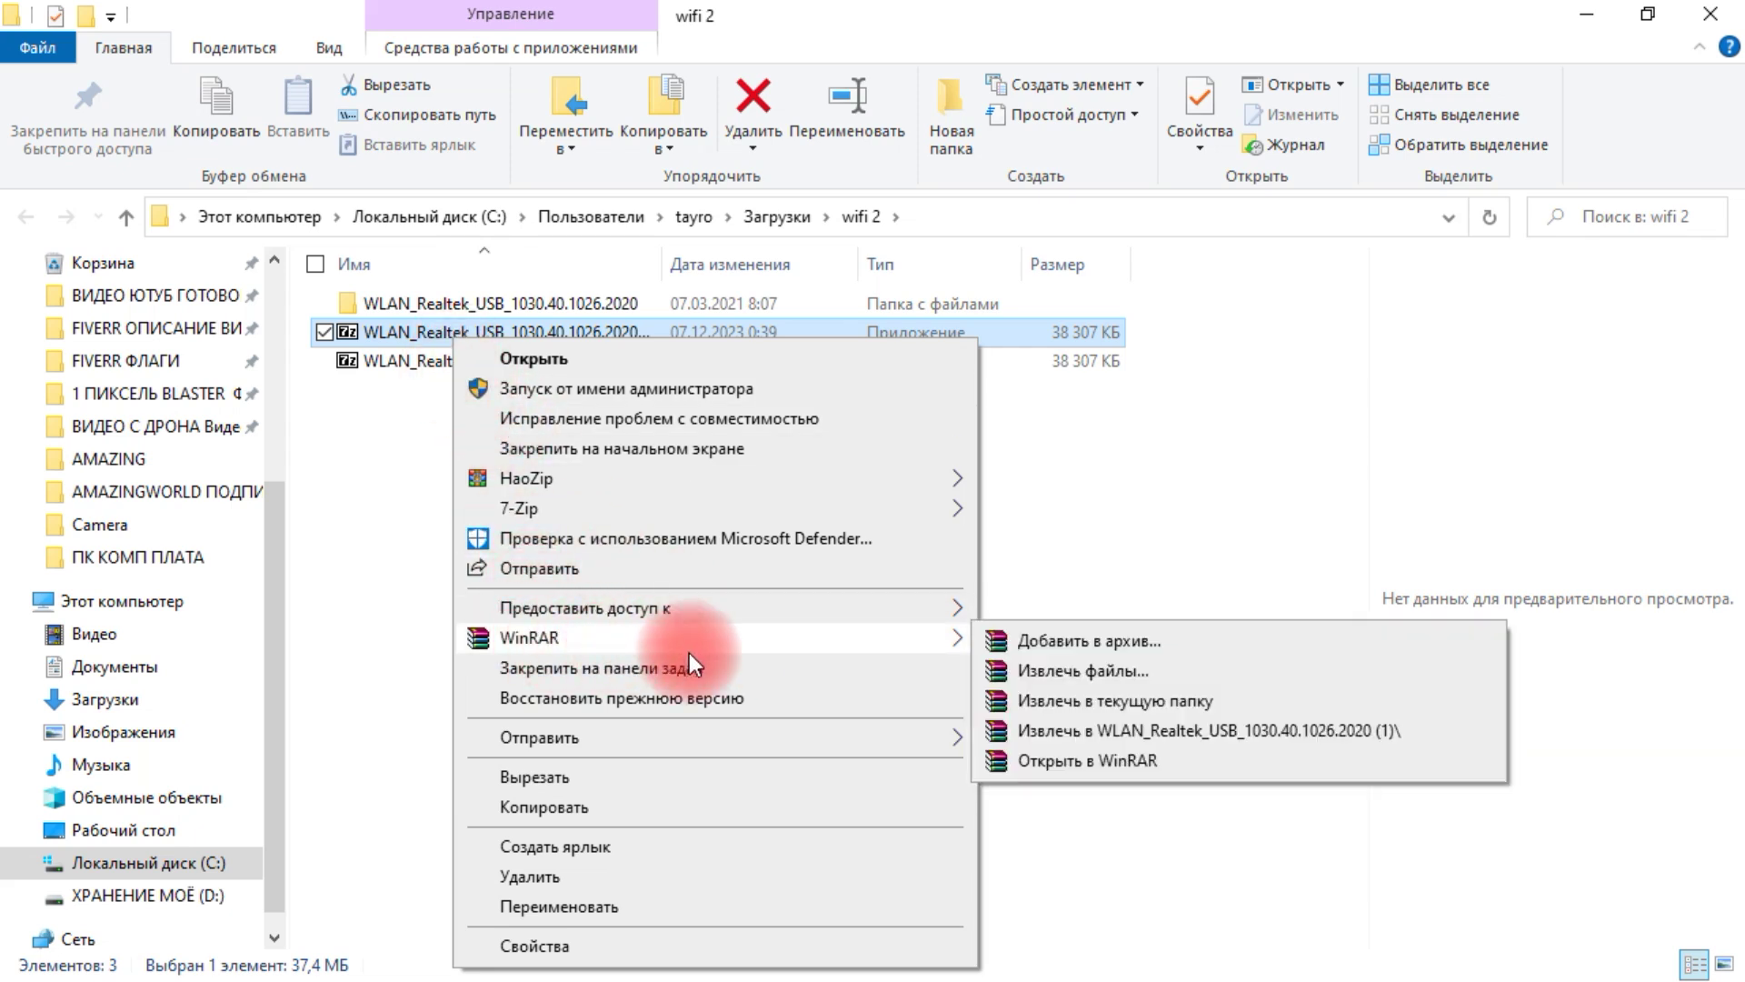
{"action": "left_click", "coordinate": [1113, 680]}
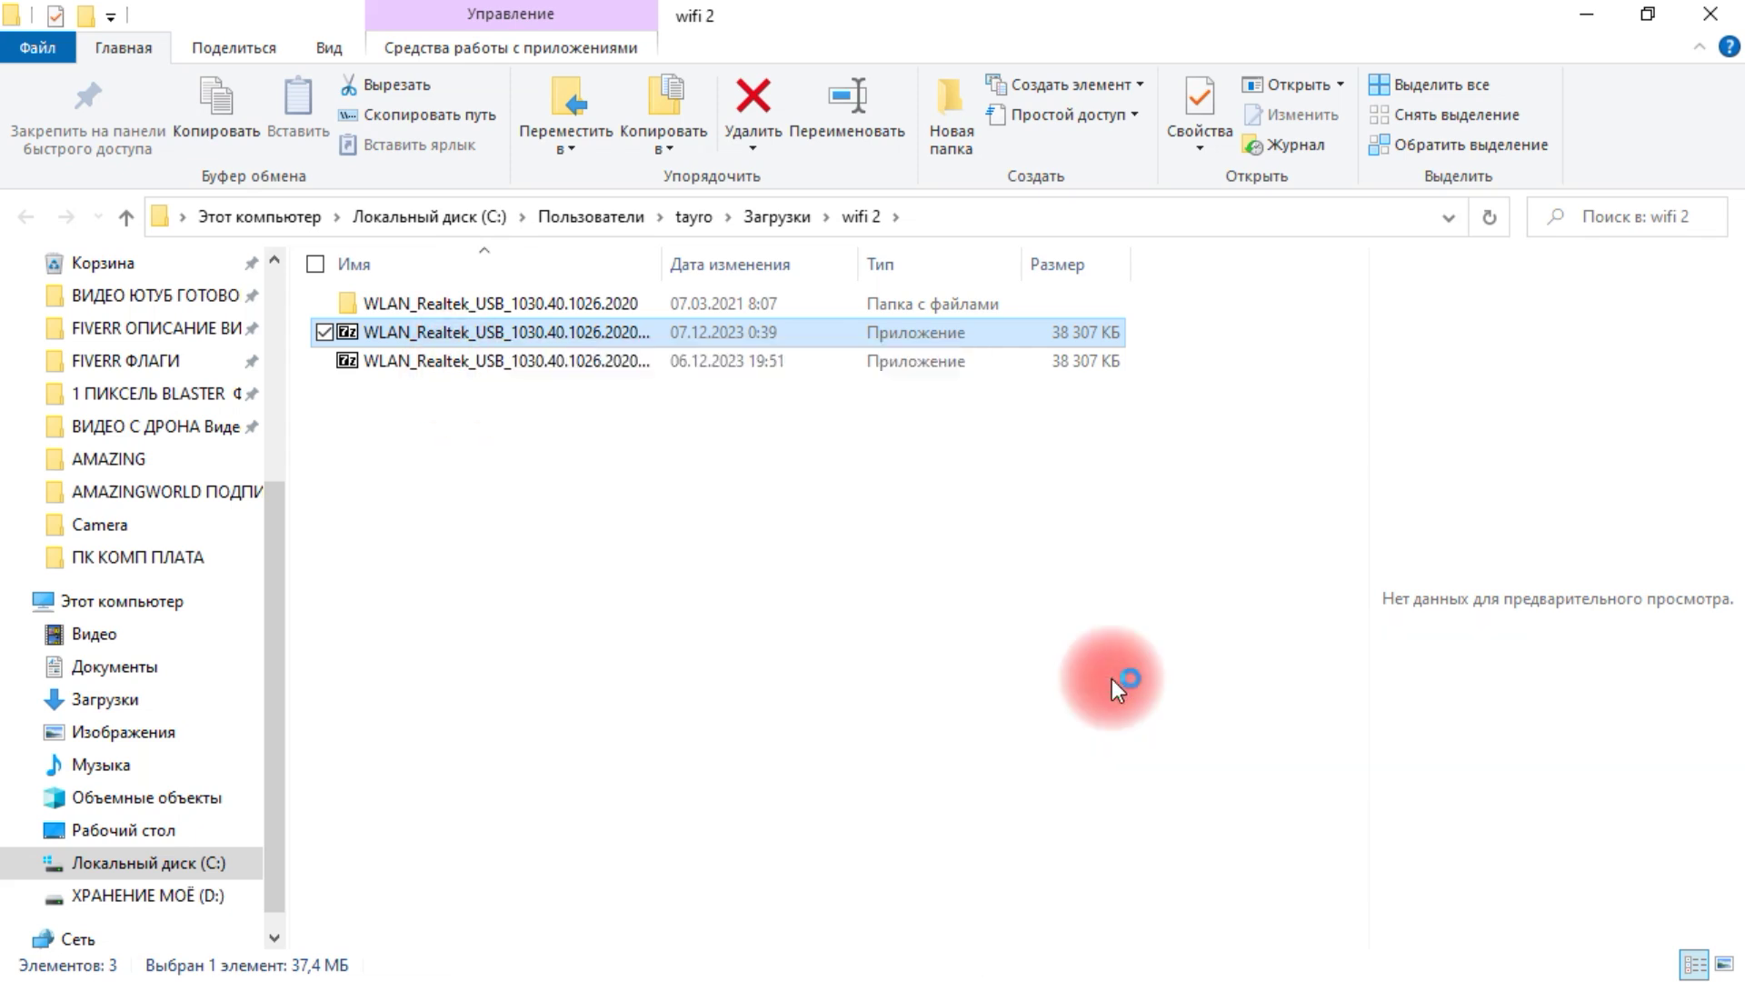
{"action": "left_click", "coordinate": [963, 827]}
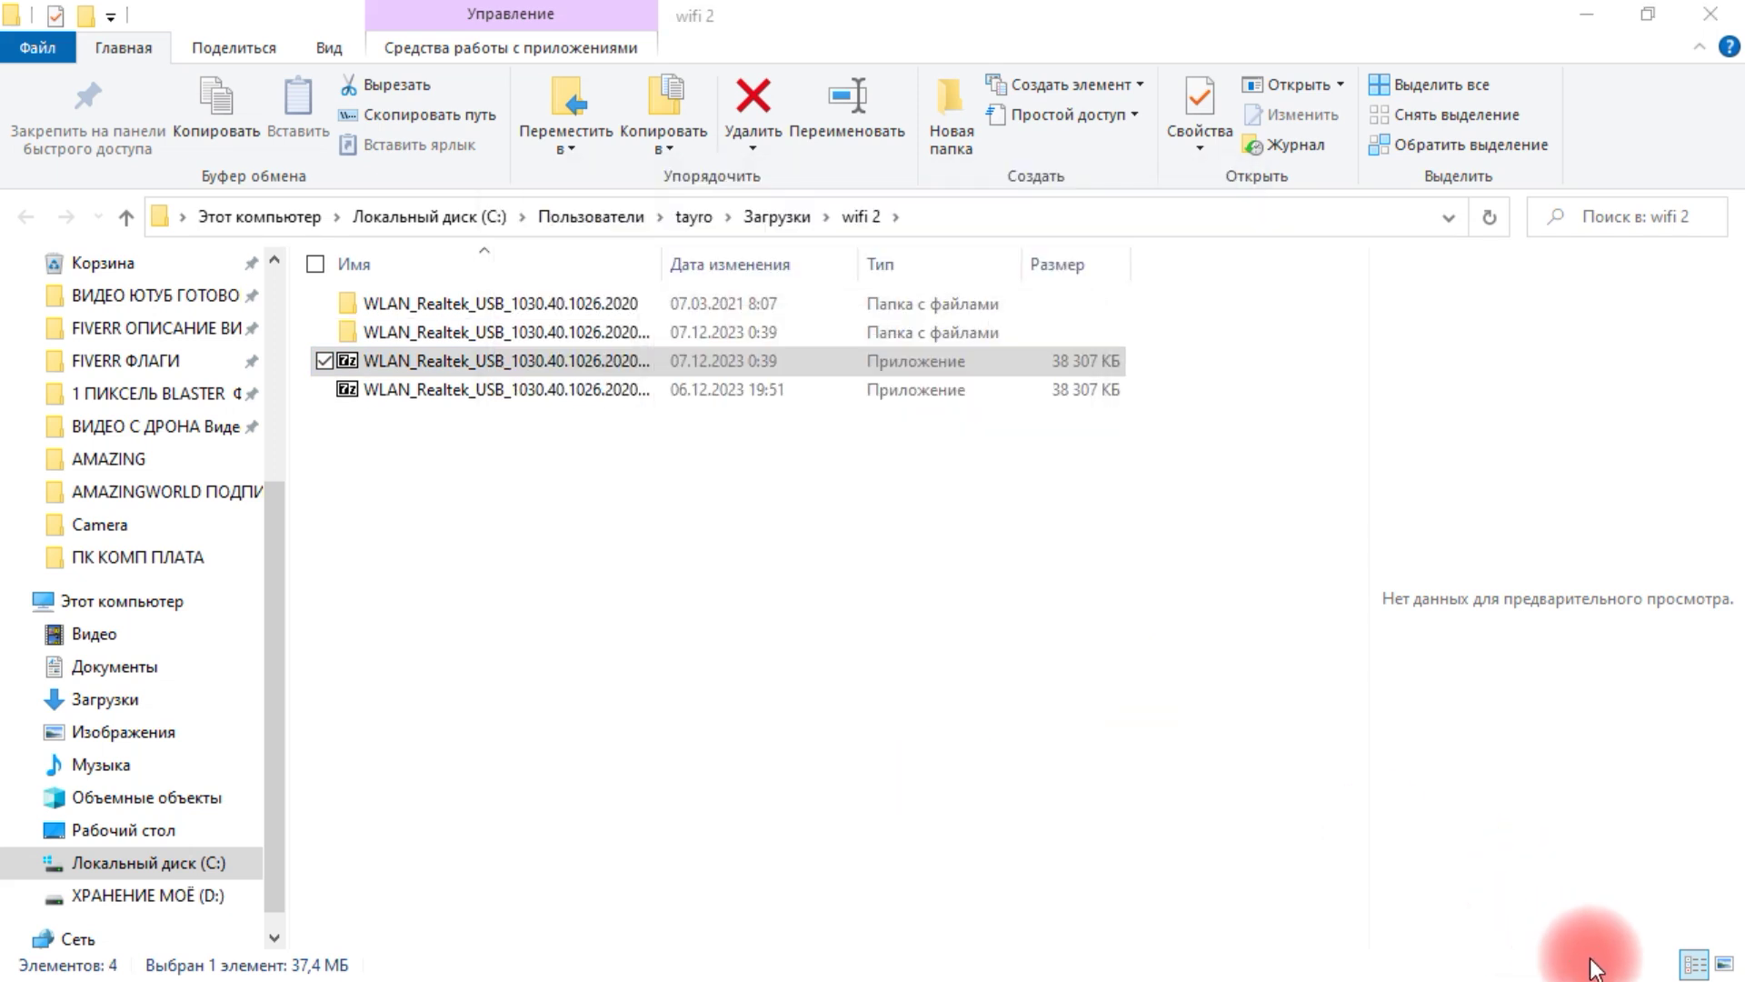
- Open the extracted WLAN_Realtek_USB_1030.40.1026.2020 (1) folder and its inner driver folder, and run Setup.exe
{"action": "double_click", "coordinate": [502, 333]}
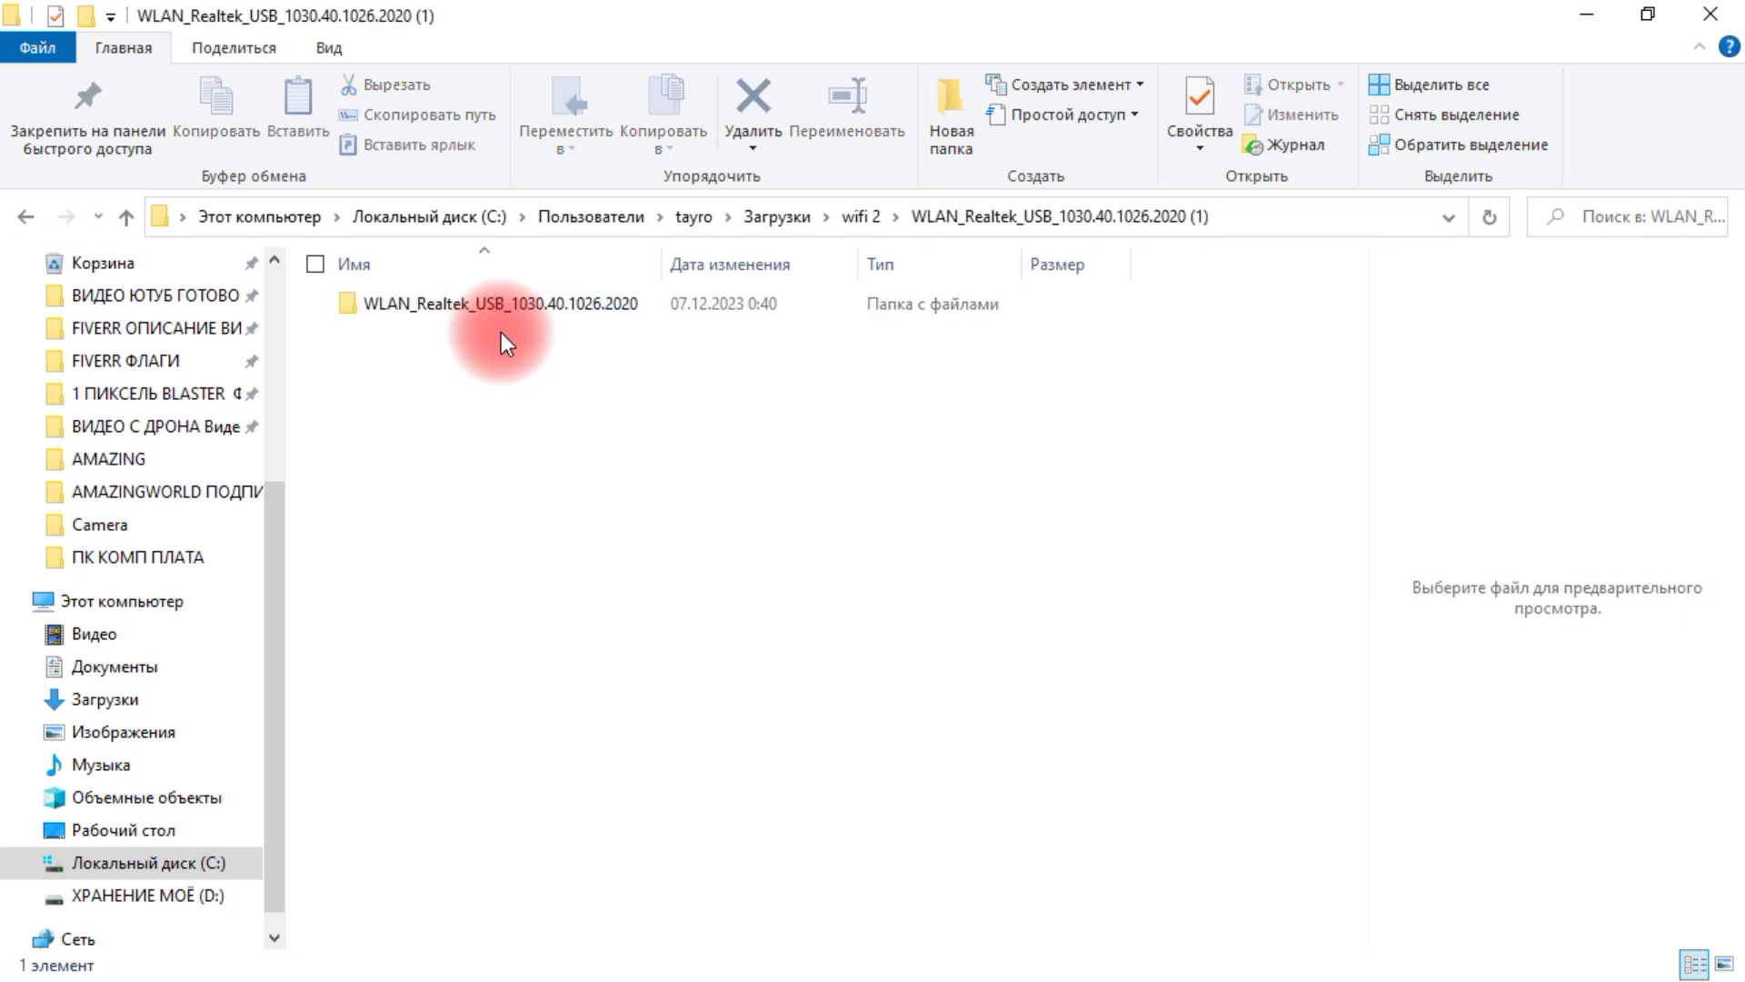
{"action": "double_click", "coordinate": [501, 304]}
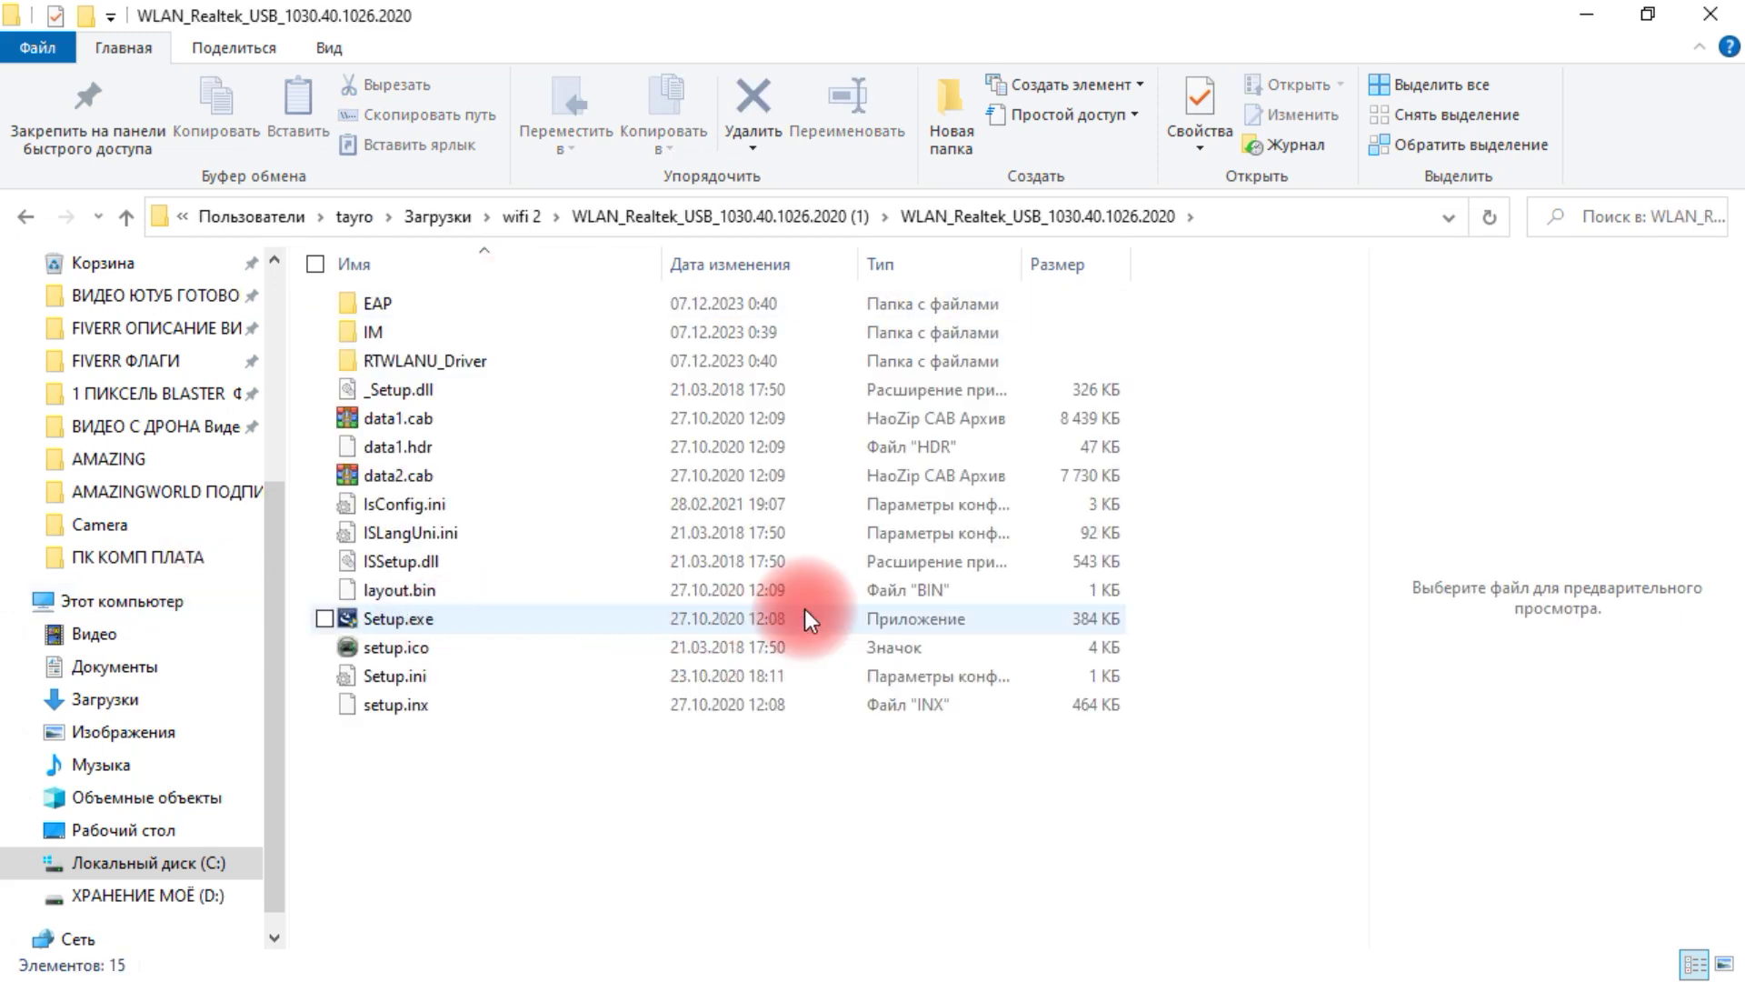
{"action": "double_click", "coordinate": [632, 623]}
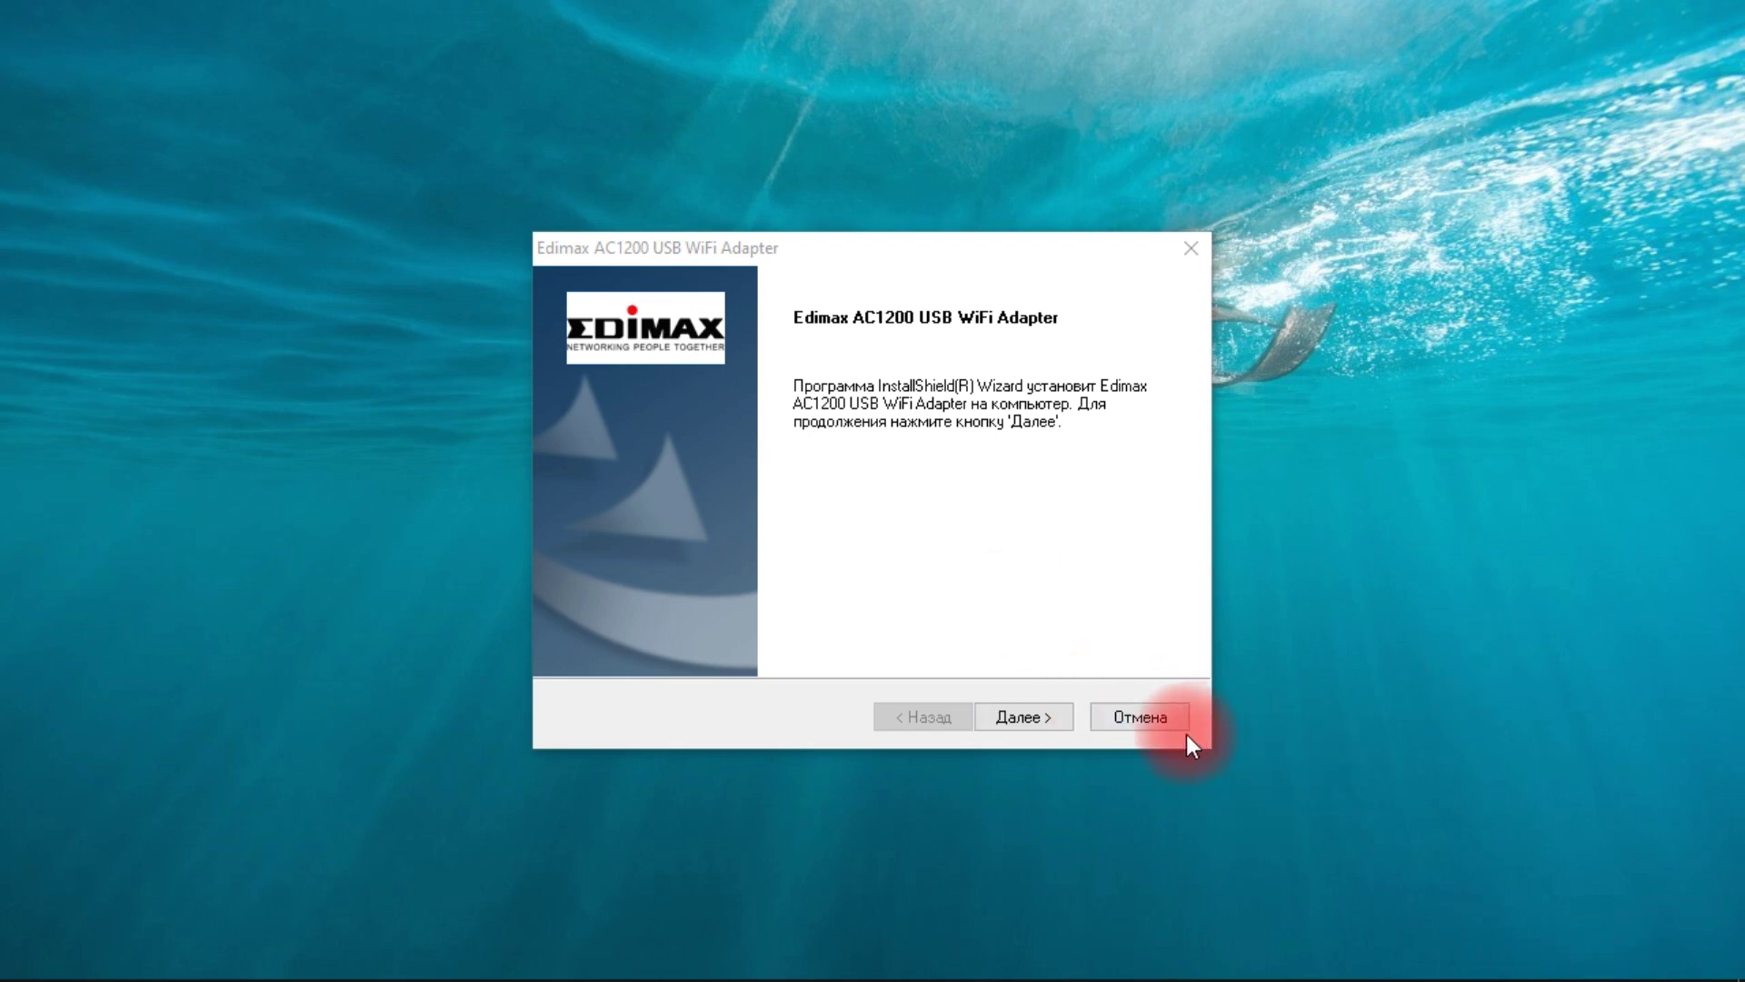
- Cancel the Edimax AC1200 USB WiFi Adapter installation, confirm the cancellation and exit the wizard
{"action": "left_click", "coordinate": [1143, 716]}
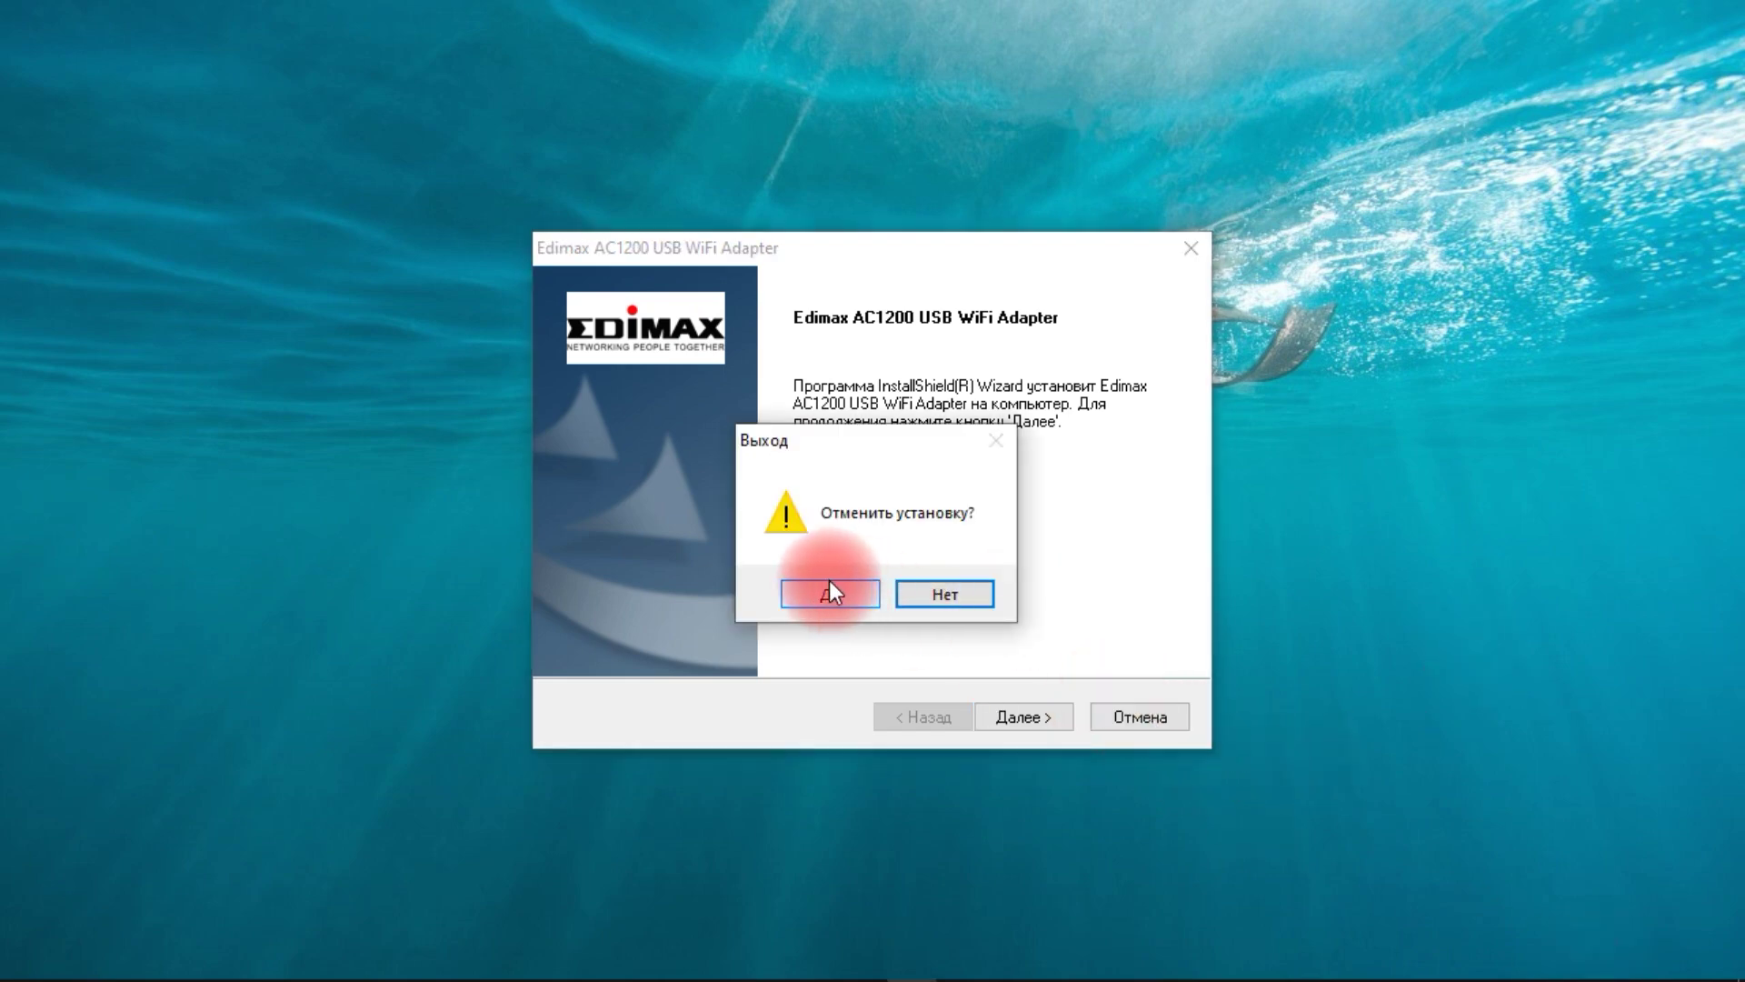
{"action": "left_click", "coordinate": [826, 587]}
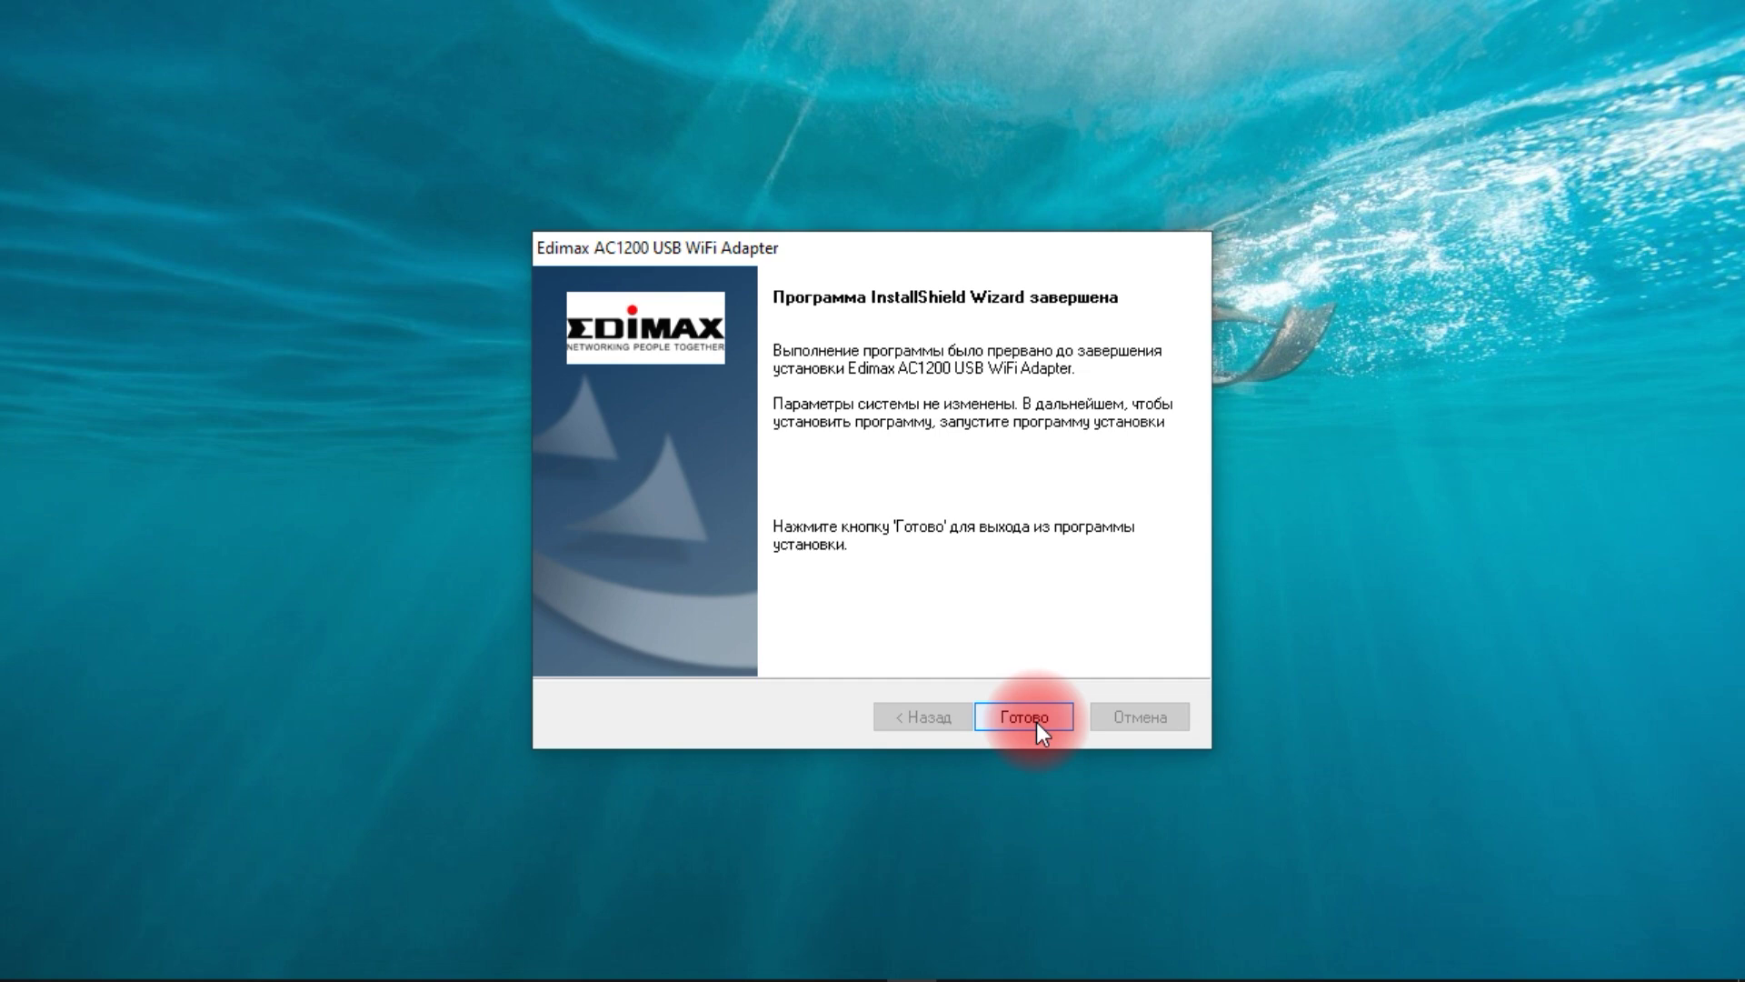
{"action": "left_click", "coordinate": [1037, 722]}
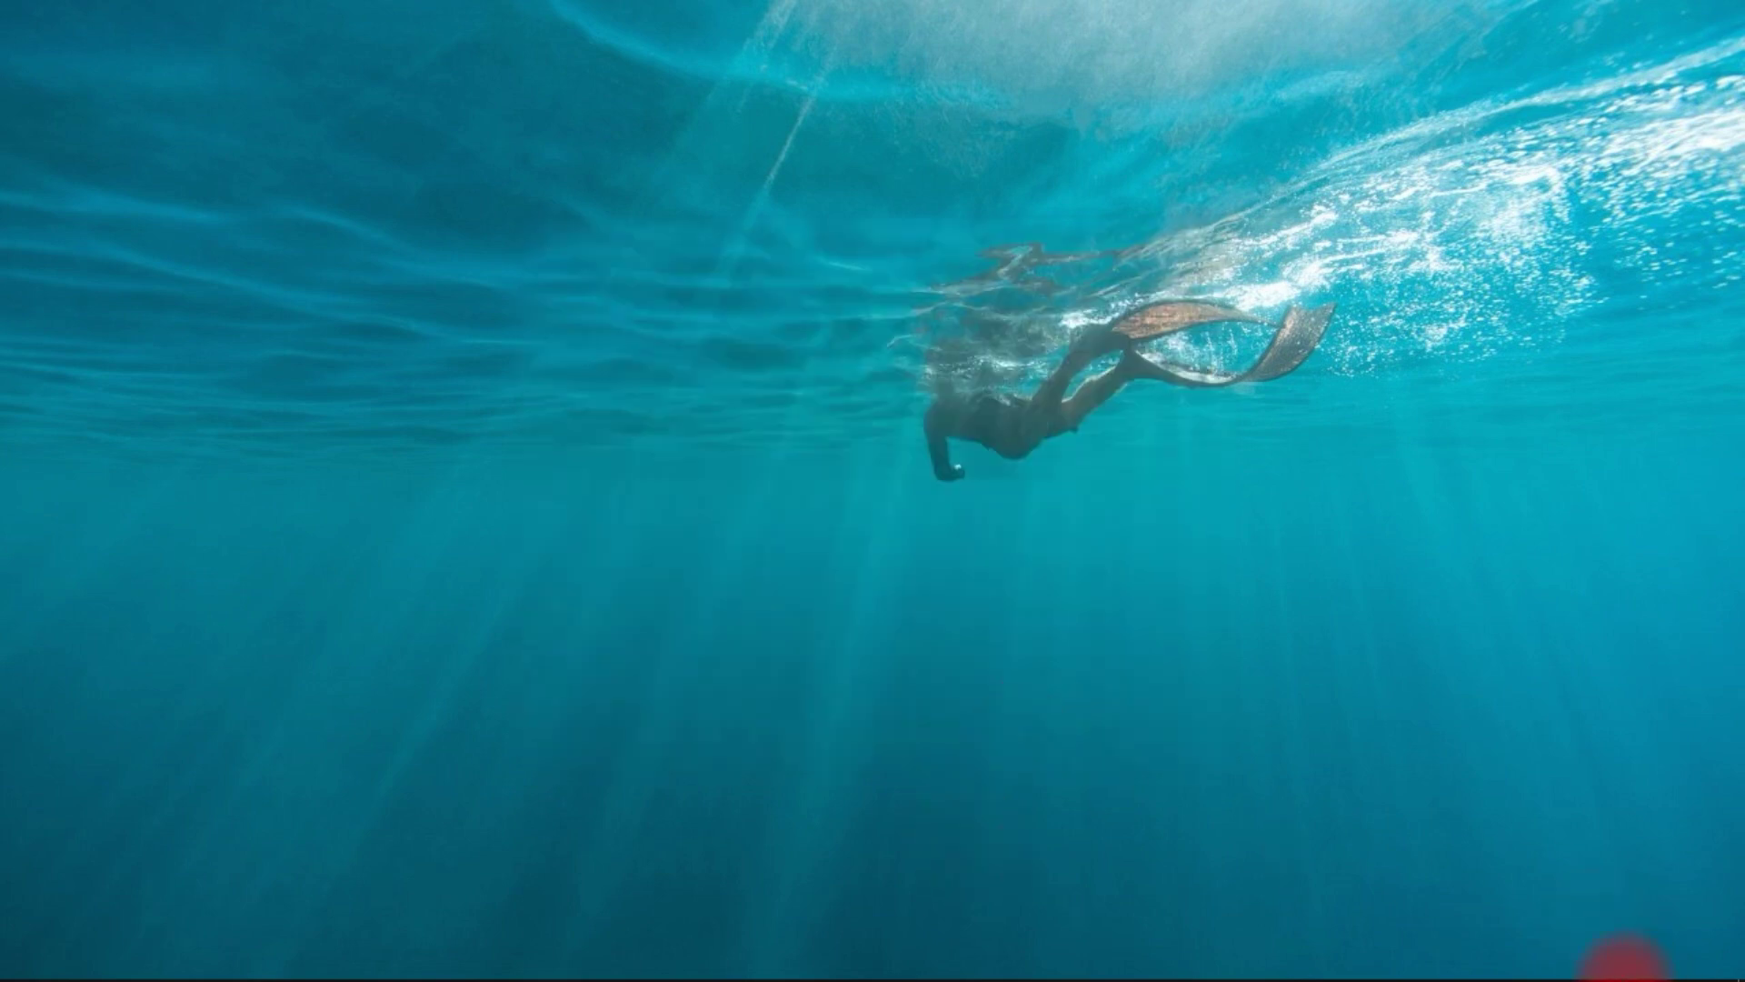
- Switch to Device Manager and scan for hardware changes on the Realtek RTL8188FTV Wireless LAN 802.11n USB 2.0 Network Adapter
{"action": "left_click", "coordinate": [1593, 951]}
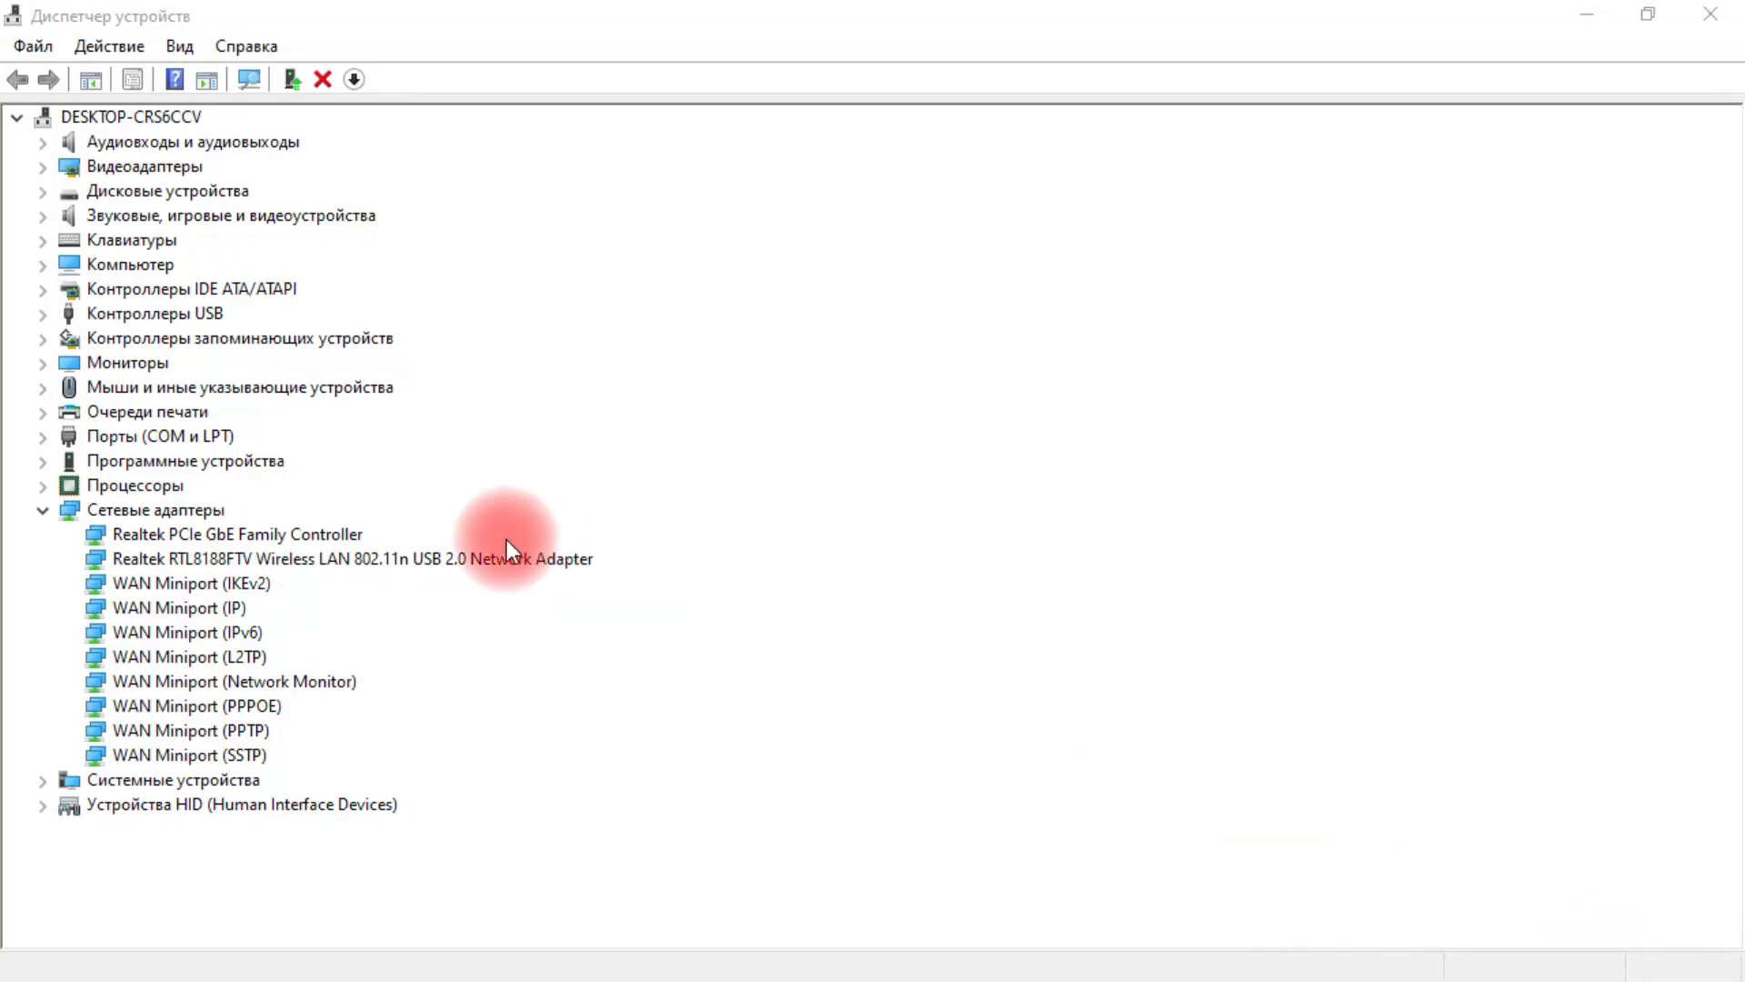
{"action": "left_click", "coordinate": [309, 560]}
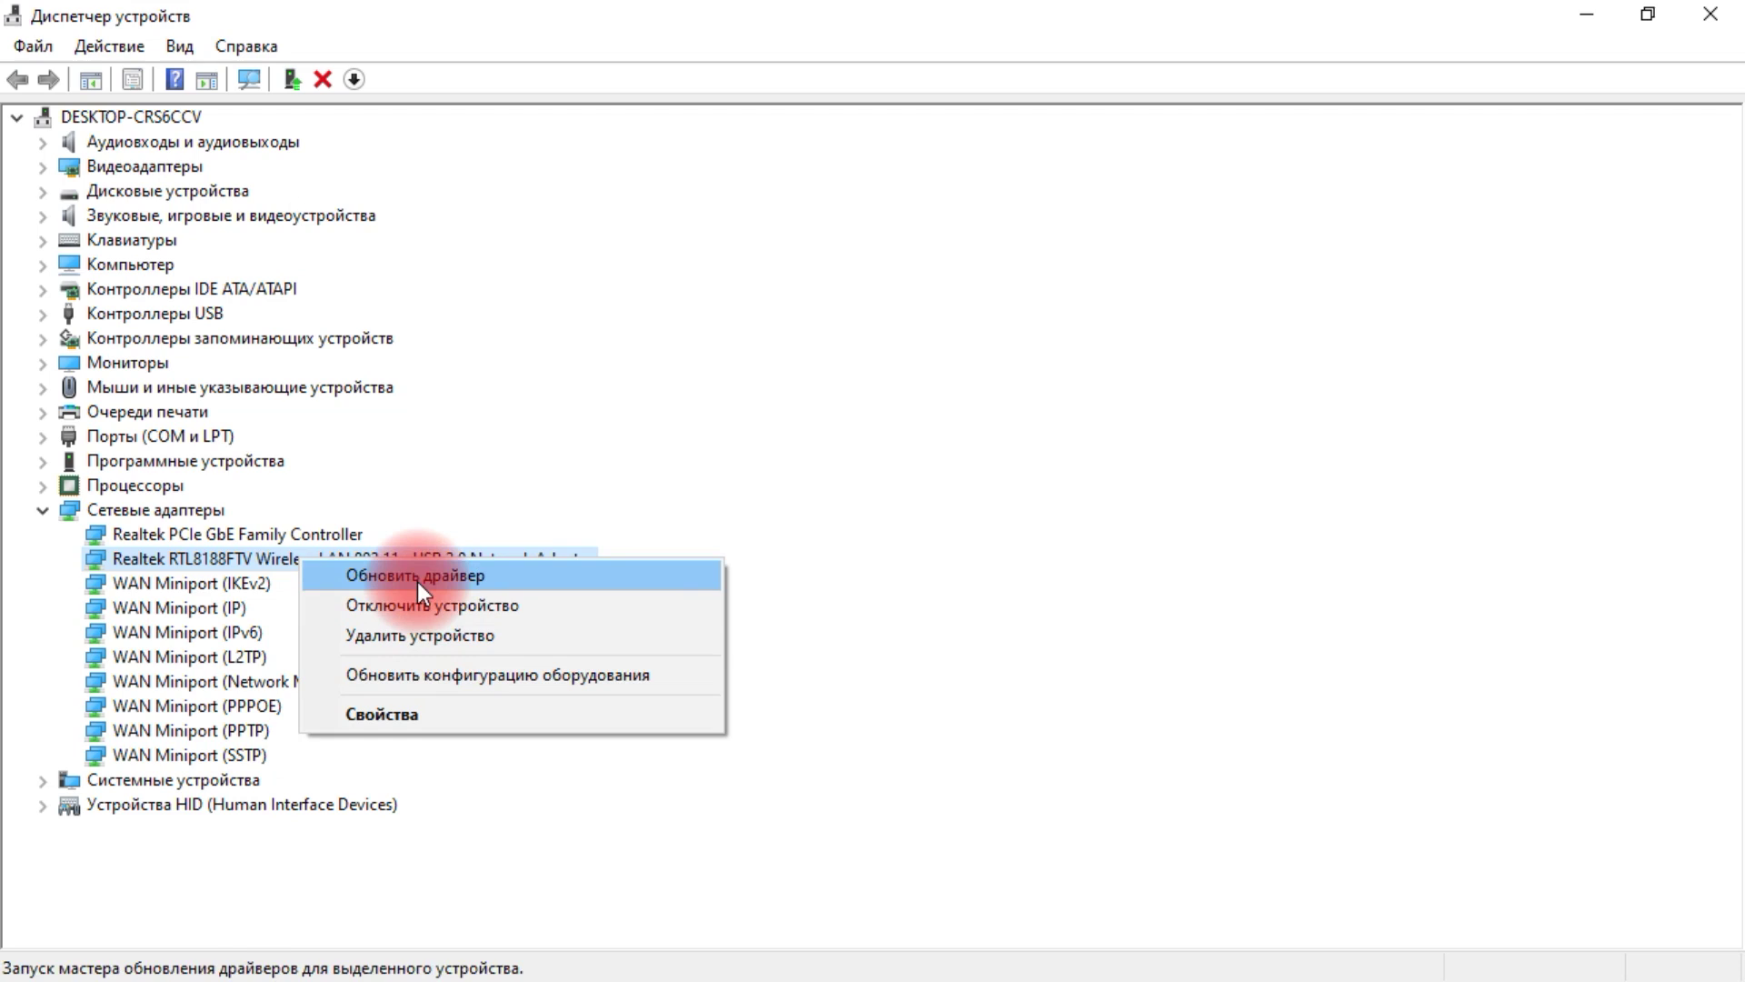
{"action": "left_click", "coordinate": [413, 675]}
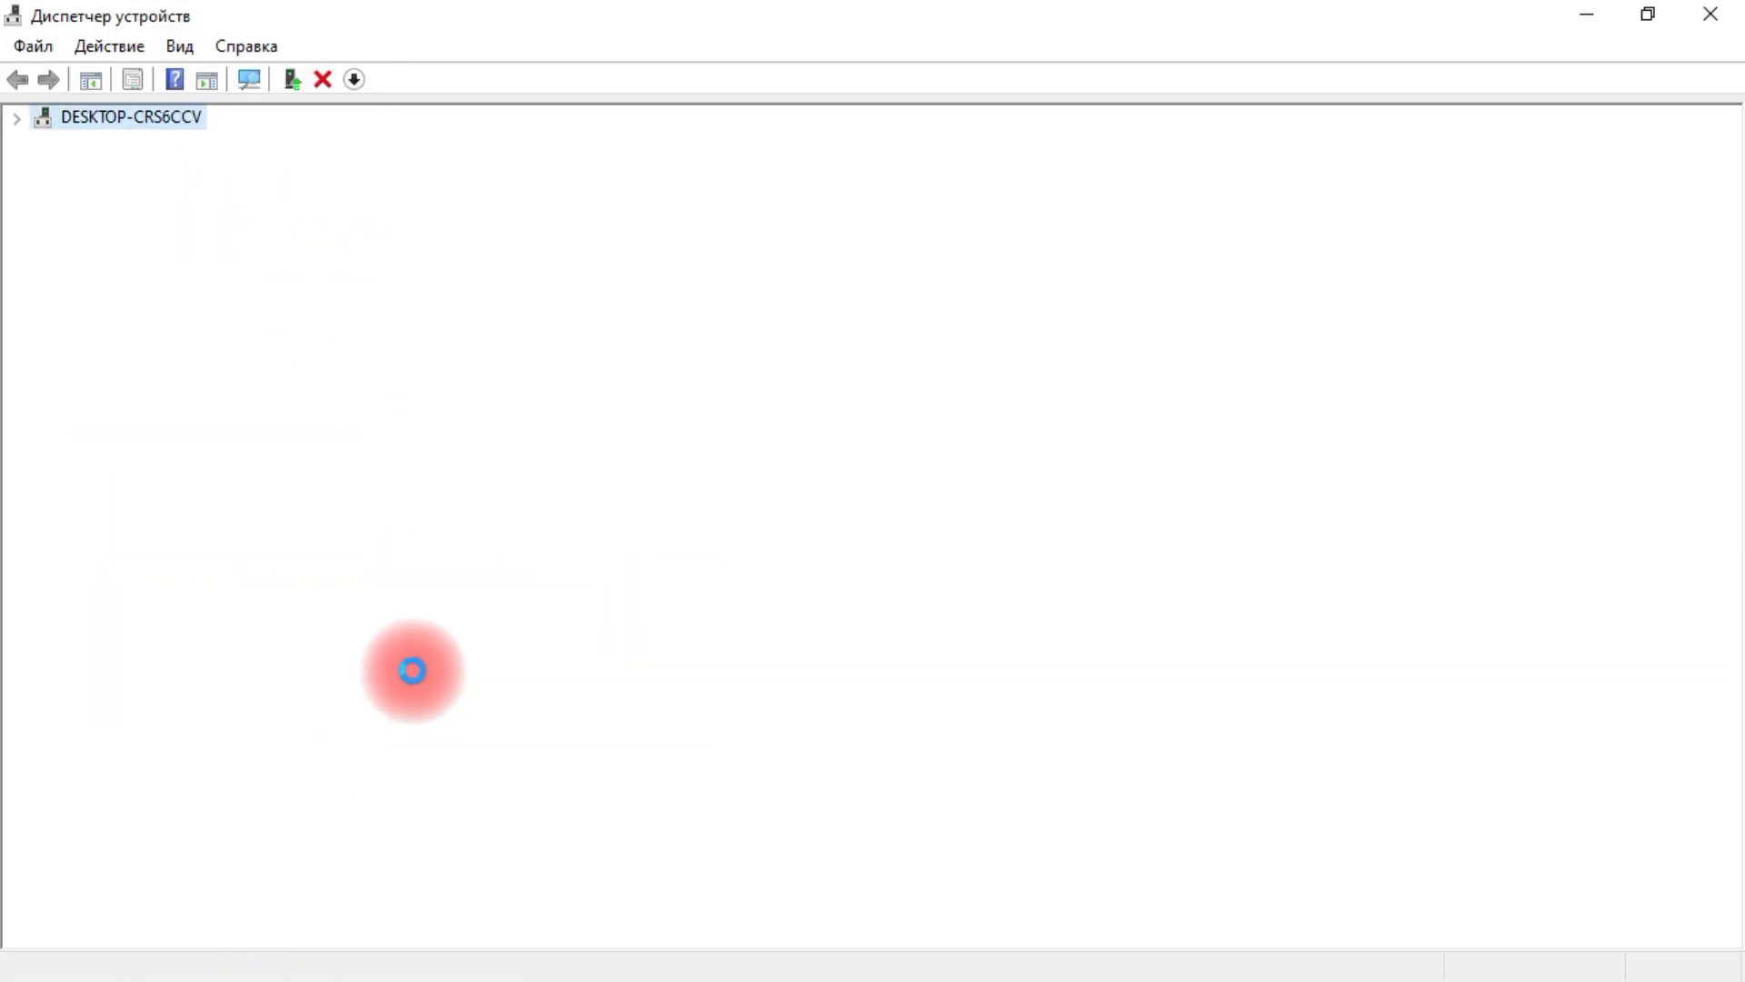
- Run an automatic driver update search for the Realtek RTL8188FTV wireless adapter and close the update wizard
{"action": "right_click", "coordinate": [353, 560]}
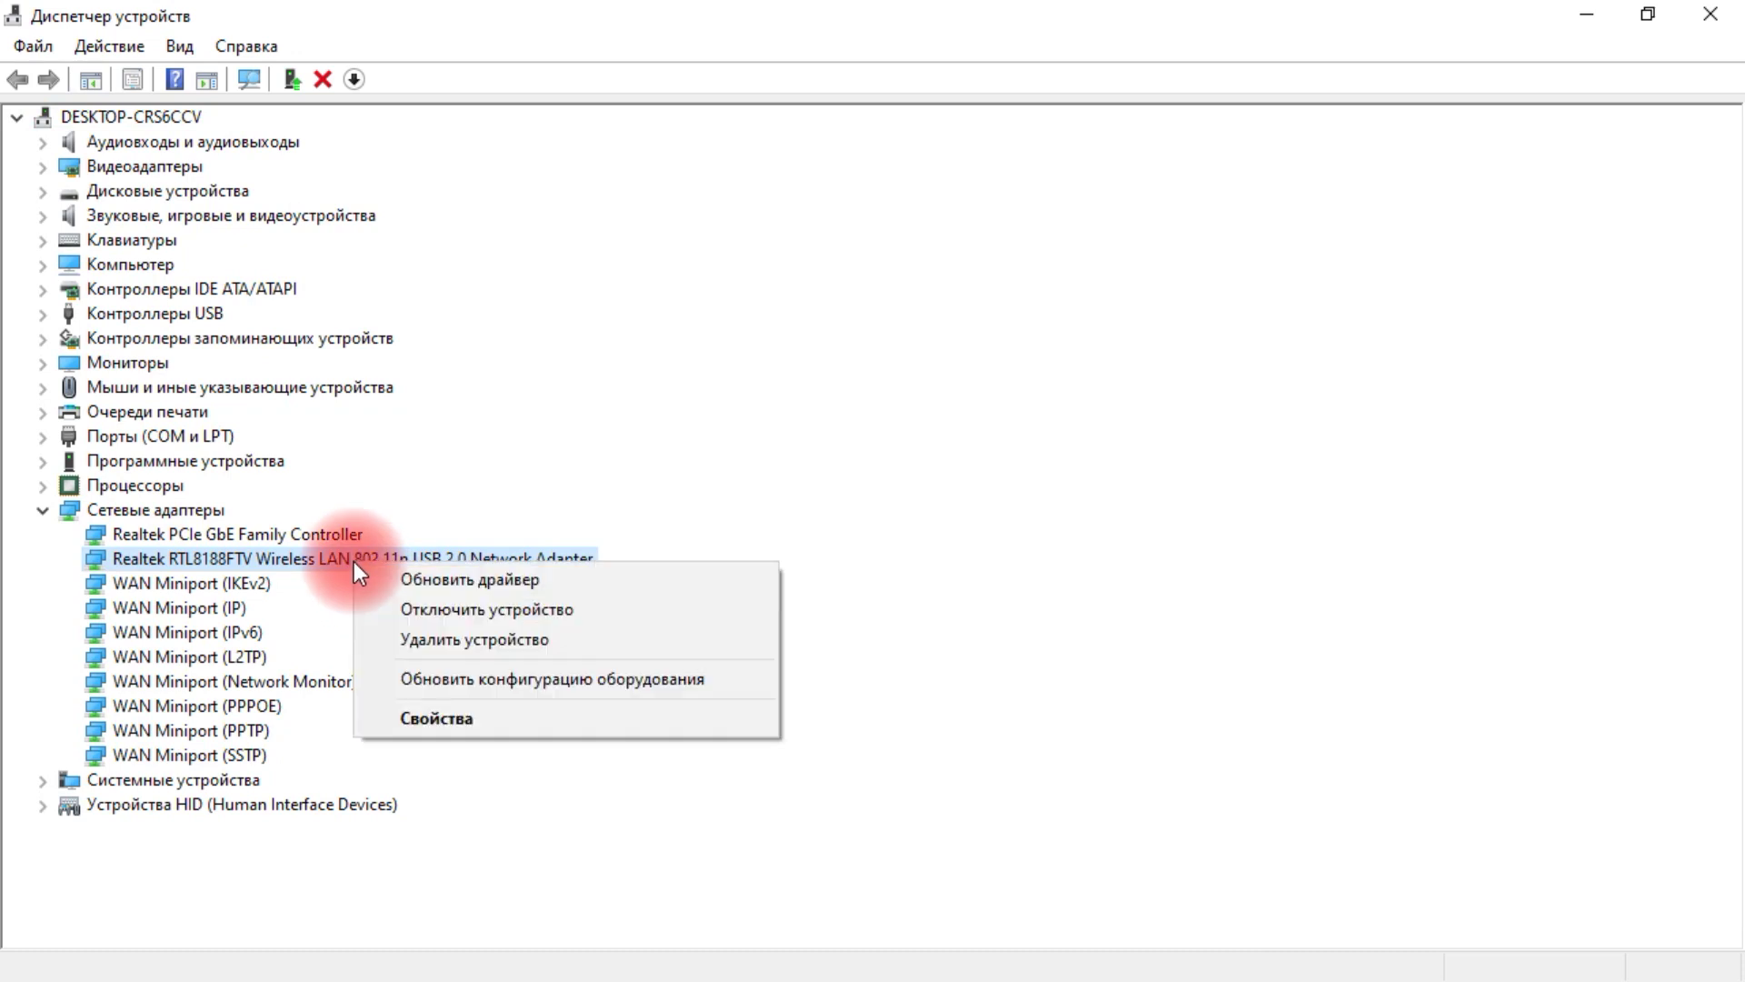
{"action": "left_click", "coordinate": [477, 582]}
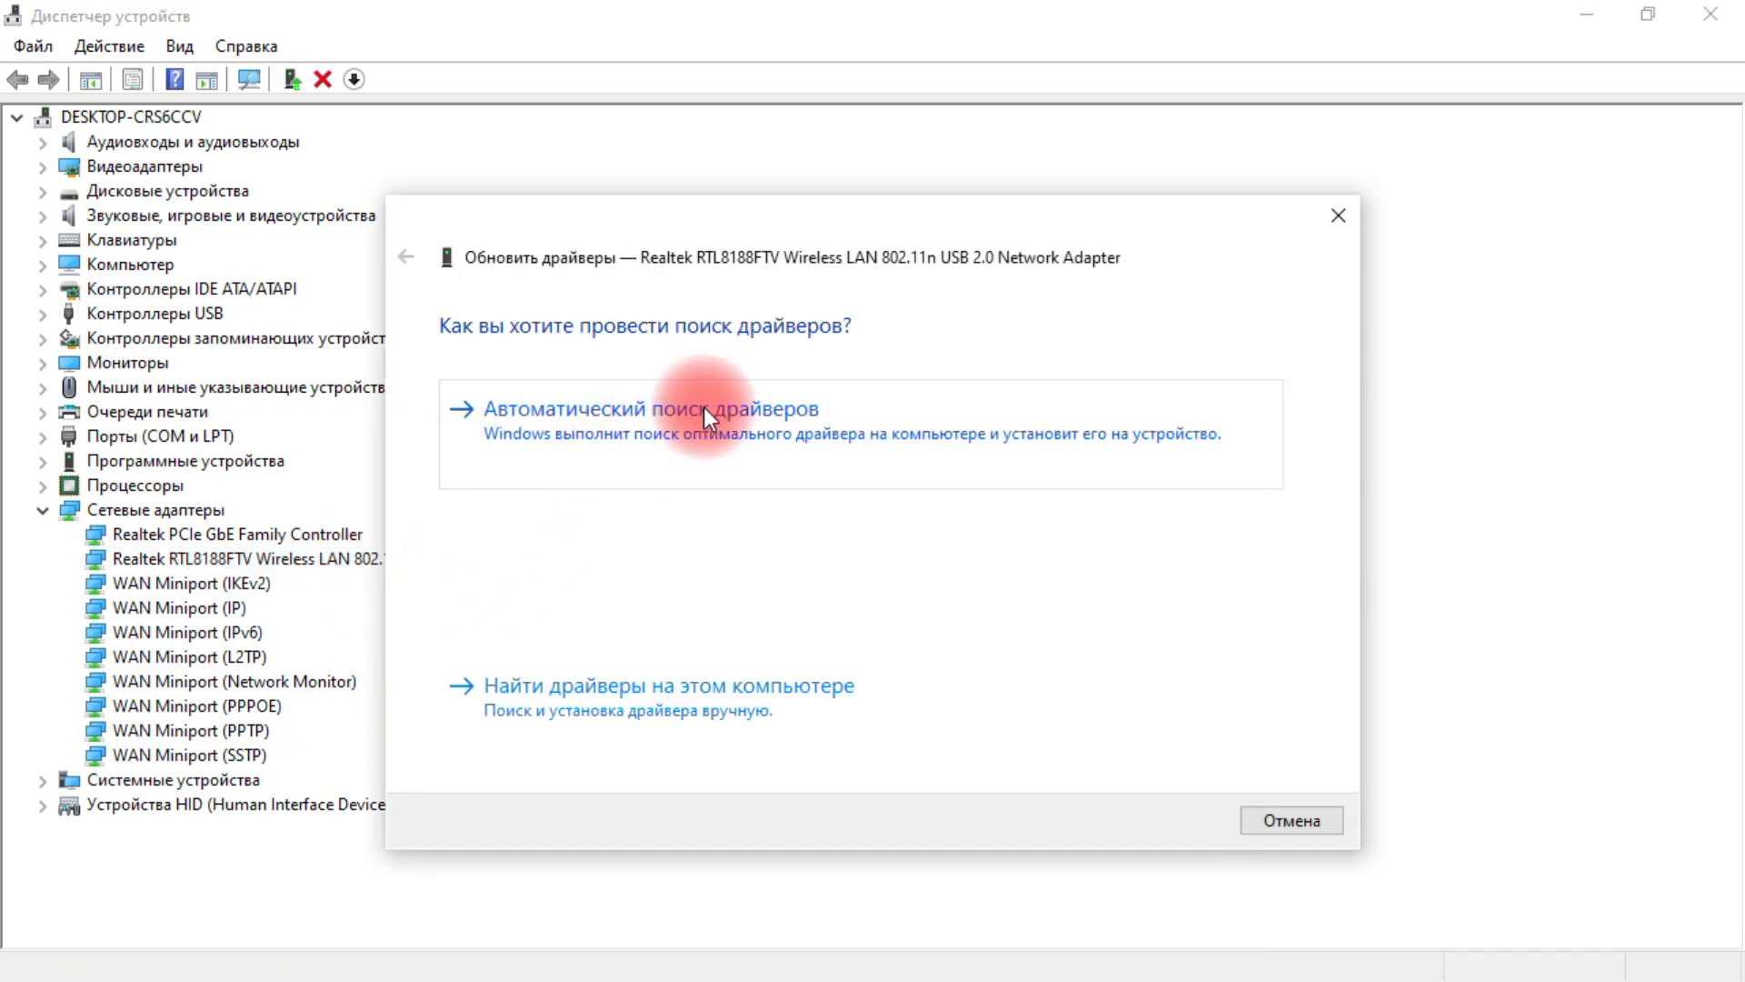
{"action": "left_click", "coordinate": [703, 413]}
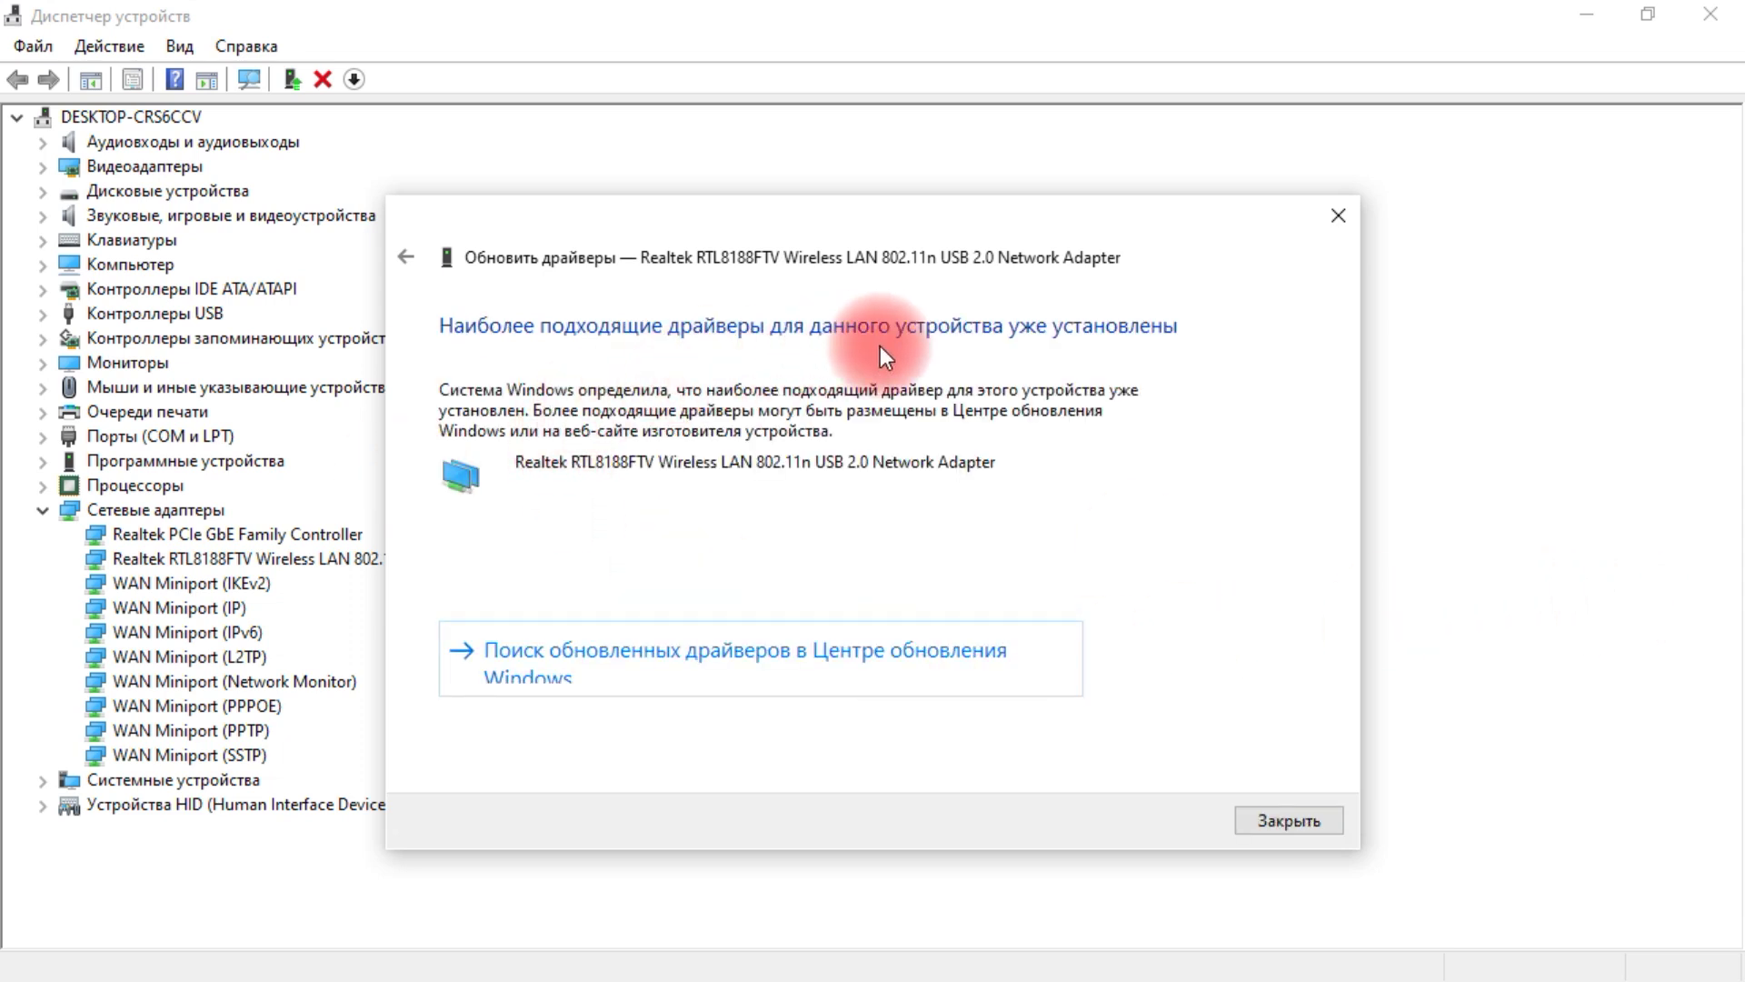
{"action": "left_click", "coordinate": [1284, 820]}
- Switch to Chrome and look over the rocketdrivers.com Realtek RTL8188FTV page and its address, alternating with the deviceinbox.com page
{"action": "key", "text": "alt+Tab"}
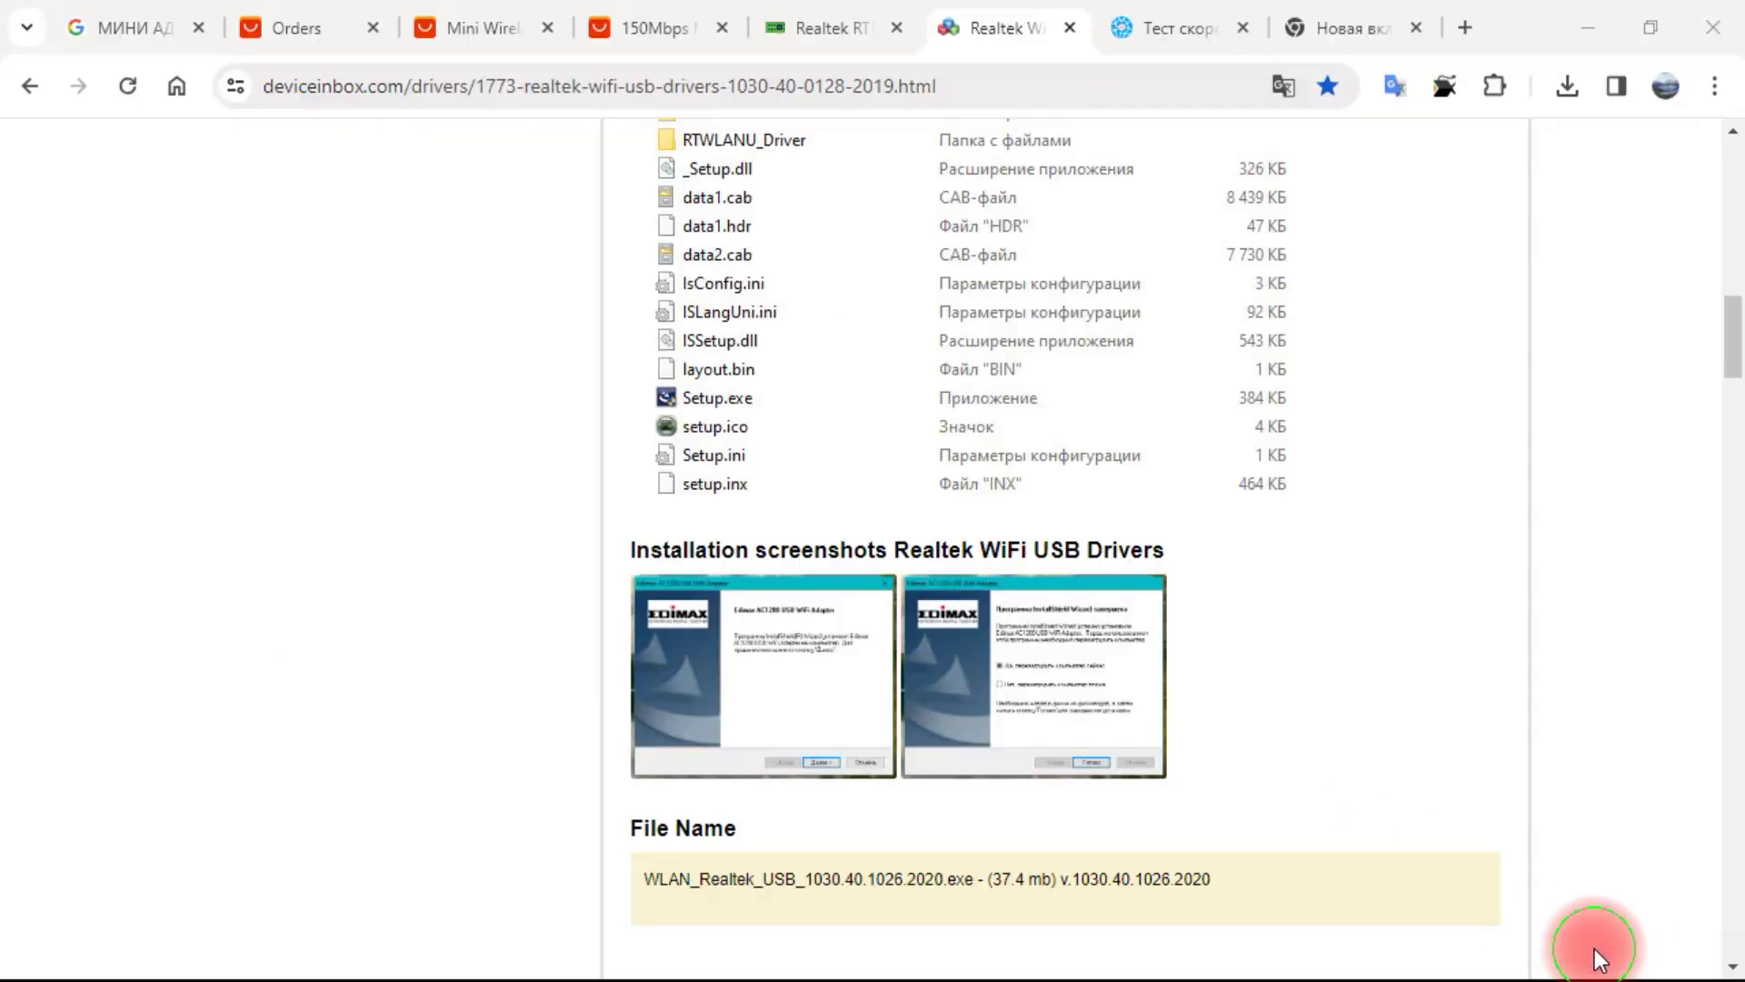
{"action": "left_click", "coordinate": [820, 40]}
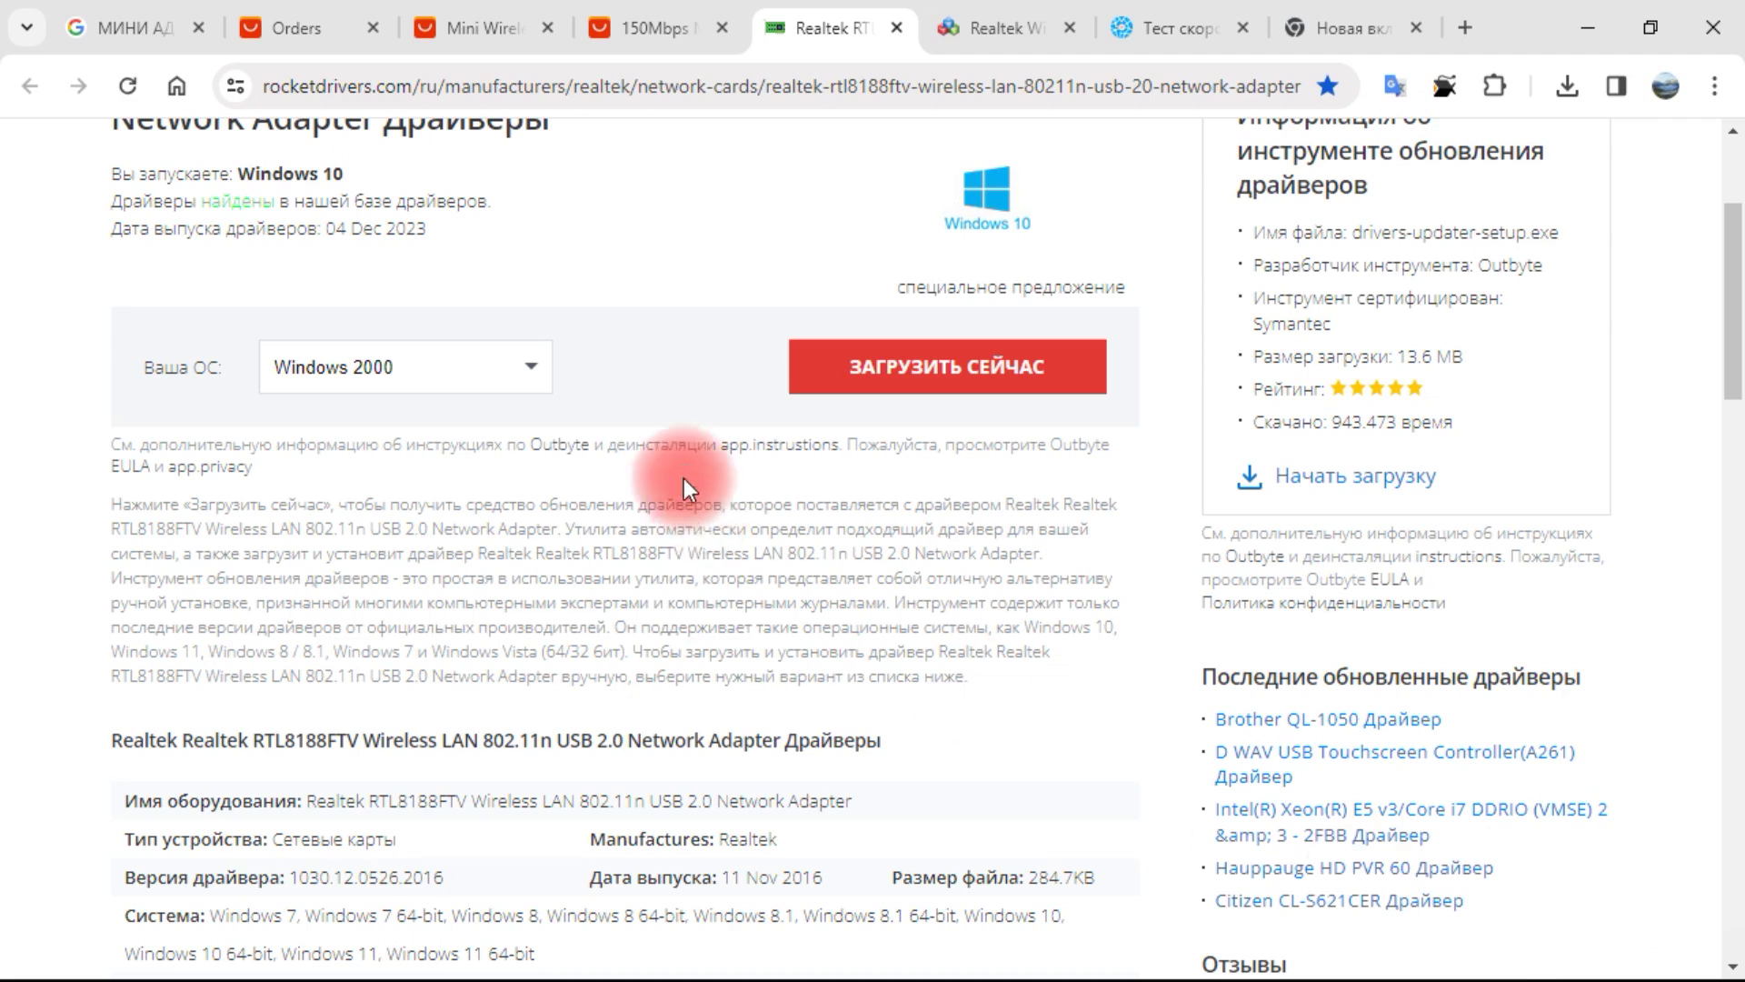
{"action": "left_click", "coordinate": [462, 87]}
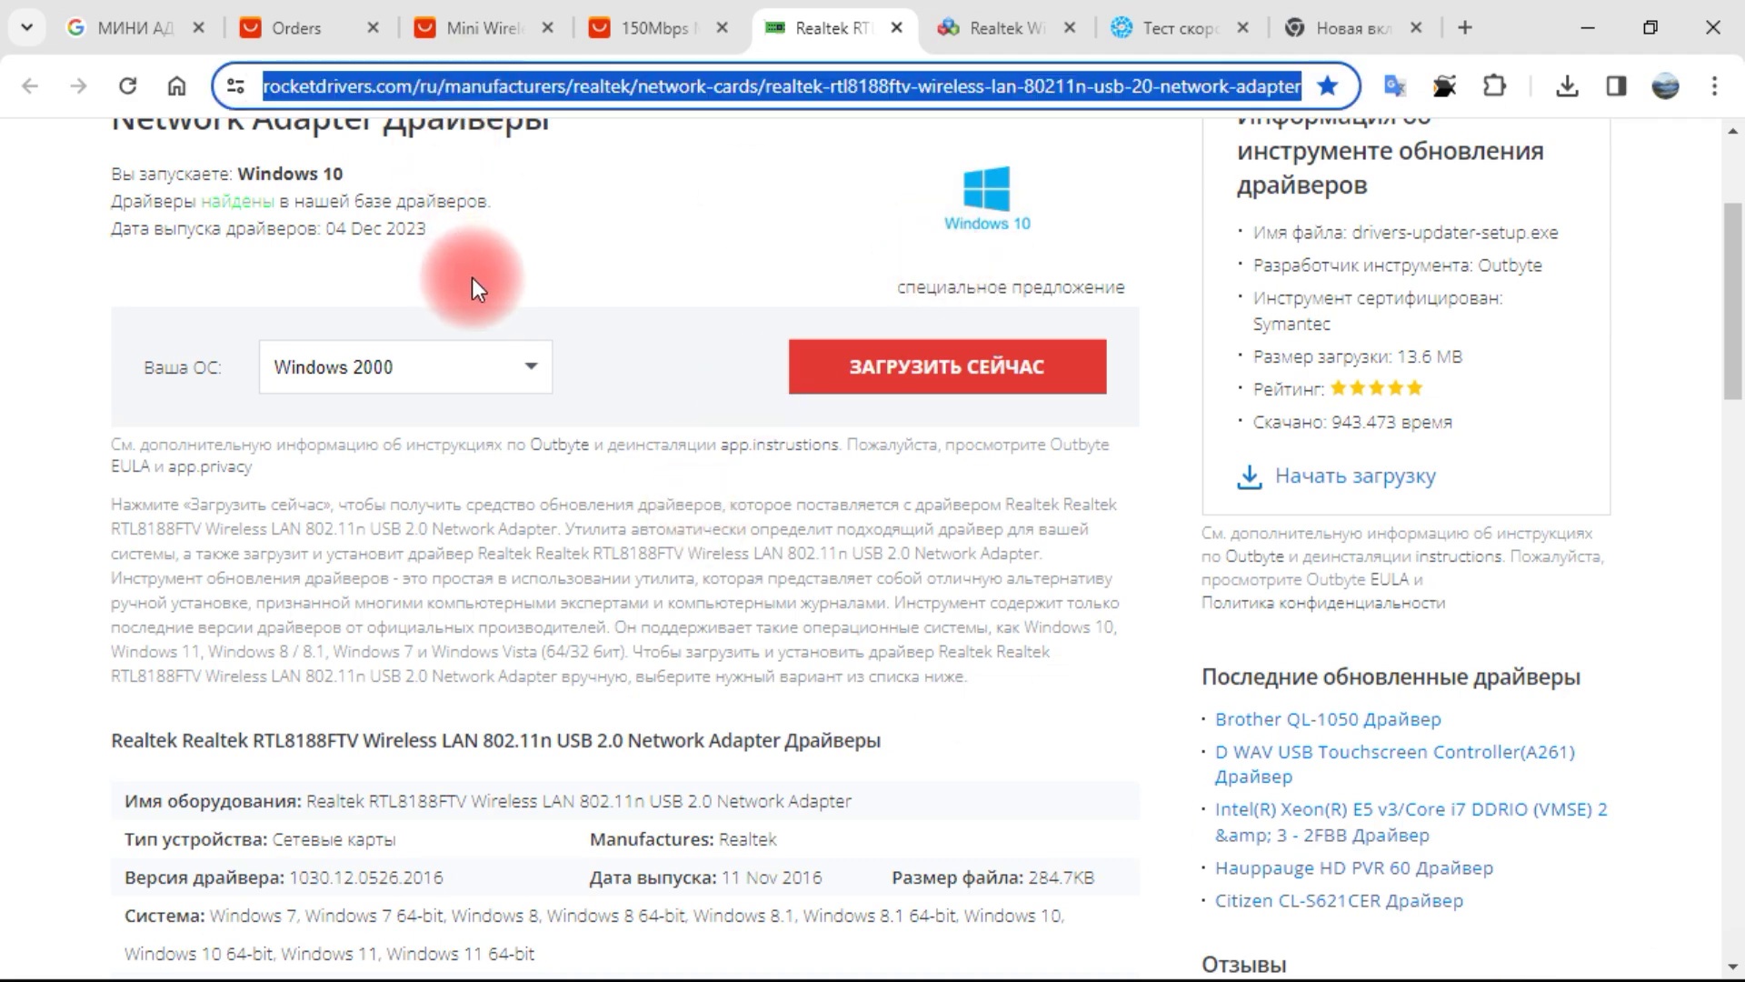
{"action": "left_click", "coordinate": [978, 20]}
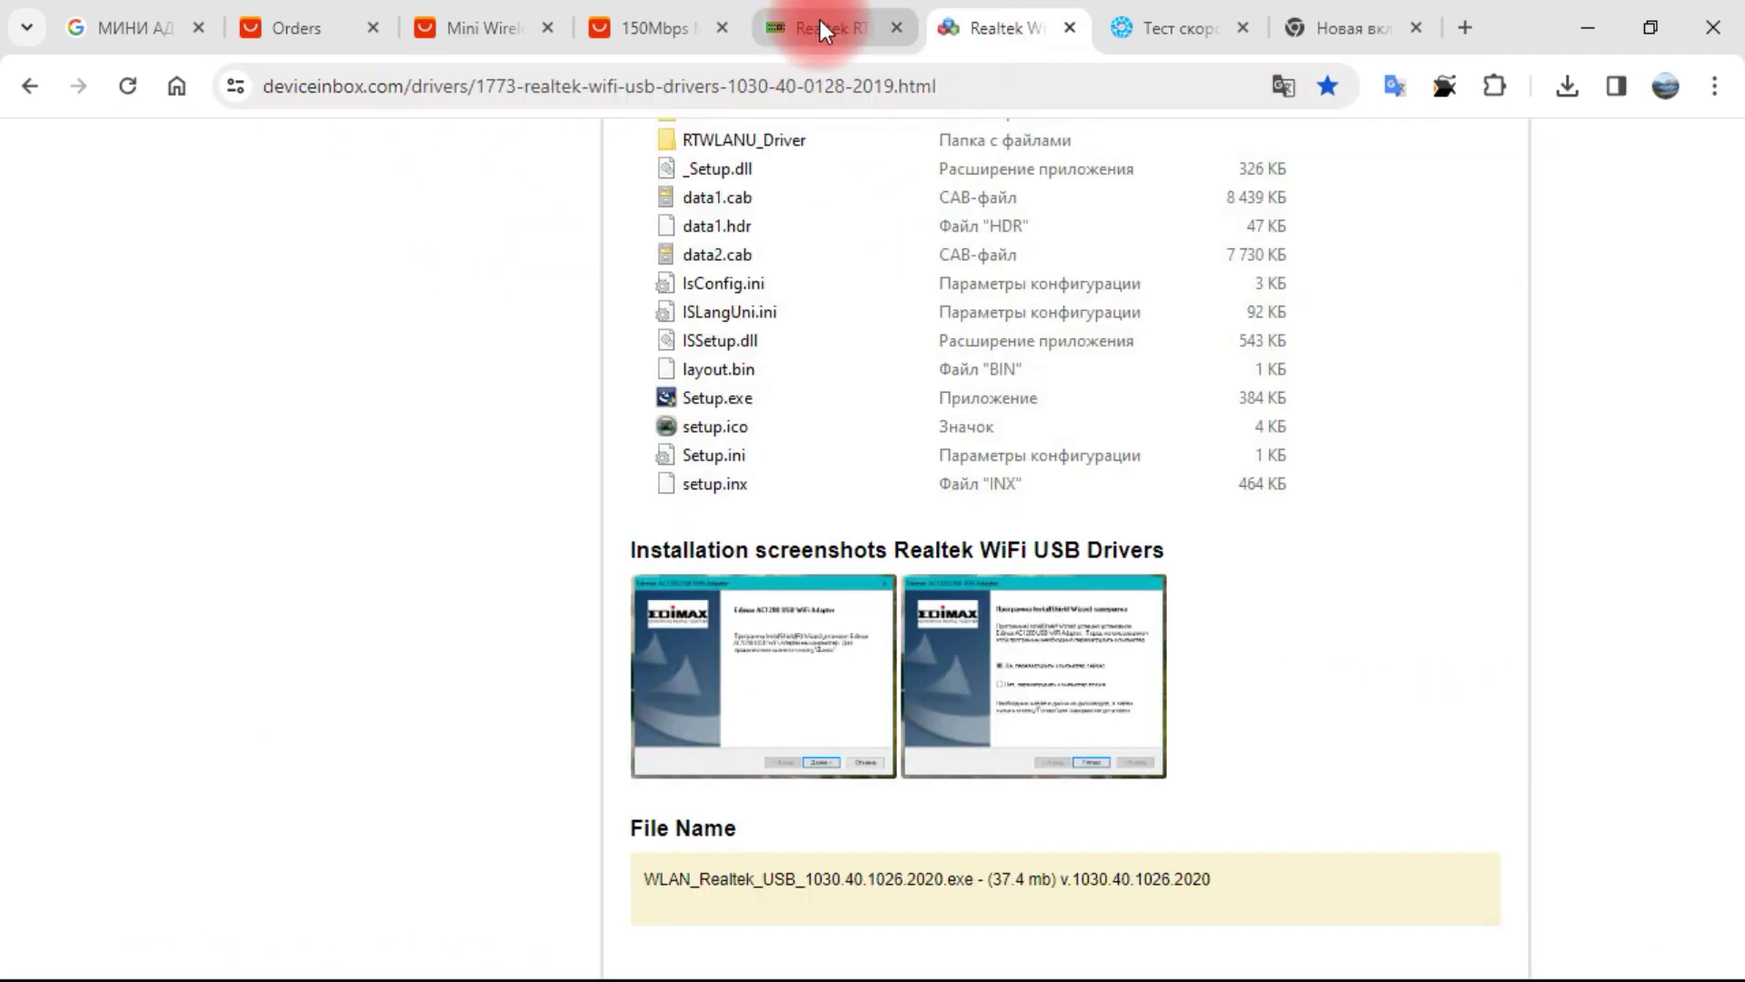
{"action": "left_click", "coordinate": [785, 20]}
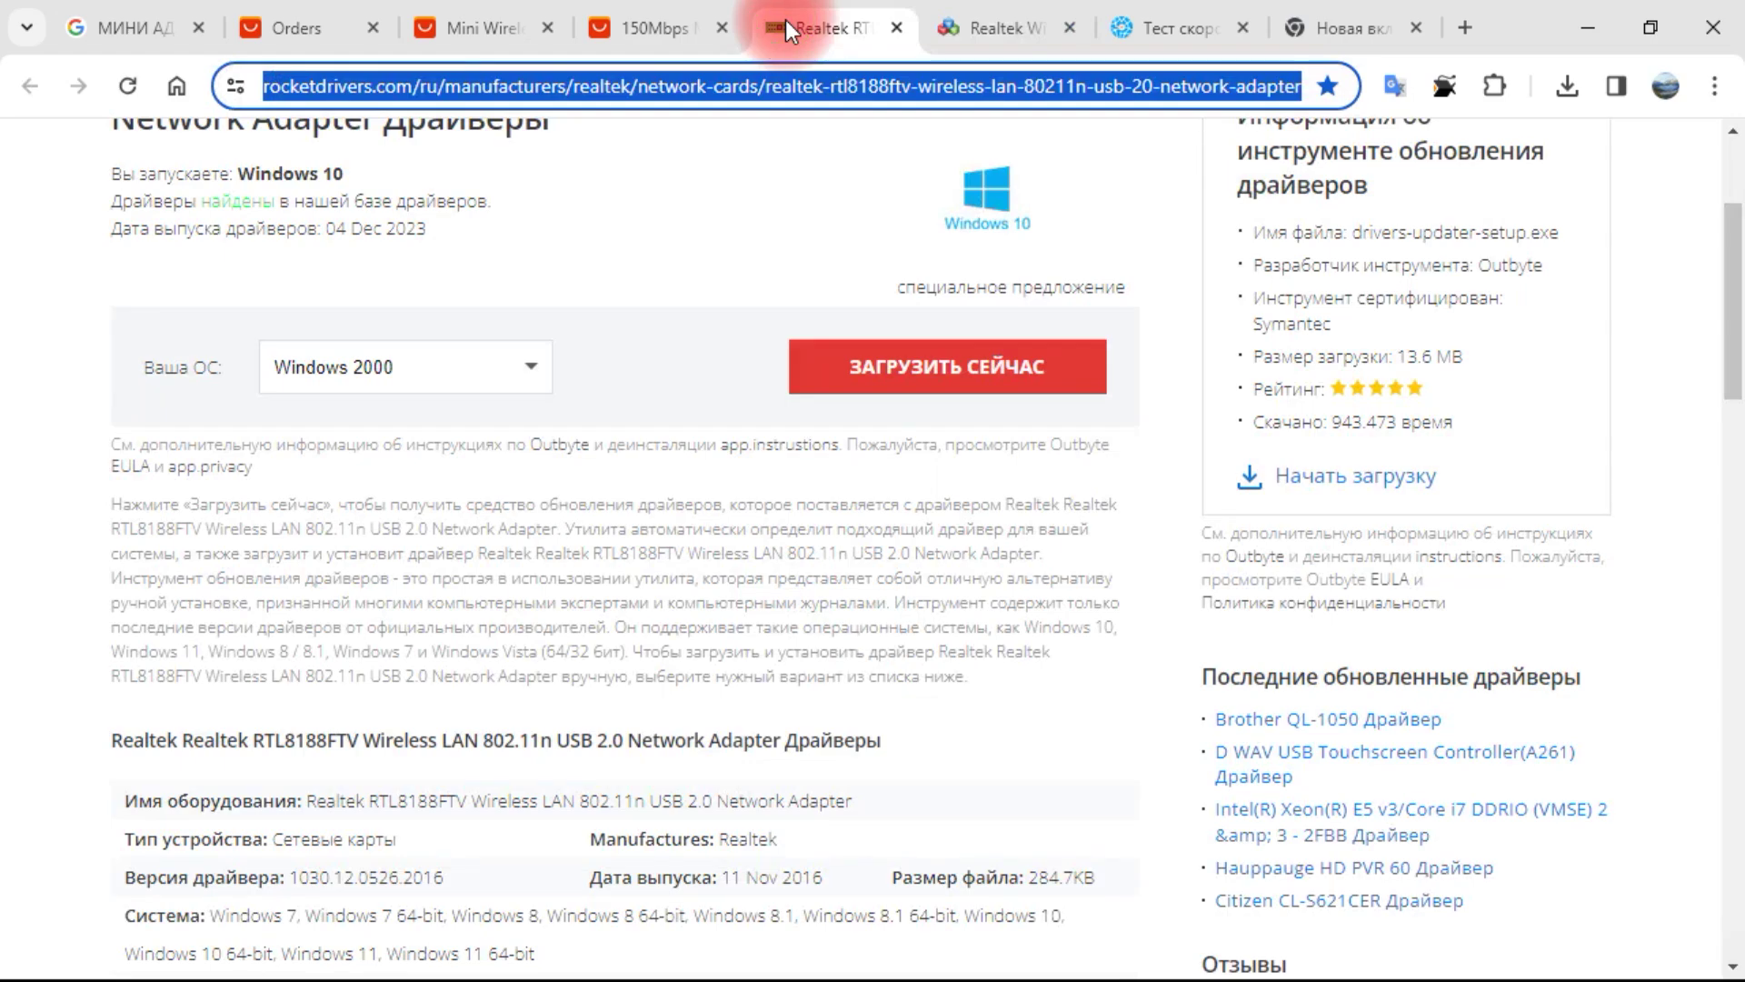
{"action": "left_click", "coordinate": [990, 25]}
- Examine the deviceinbox.com page's address and the Realtek WiFi USB driver title with its versions and supported Windows systems
{"action": "scroll", "coordinate": [878, 446], "scroll_direction": "up", "scroll_amount": 10}
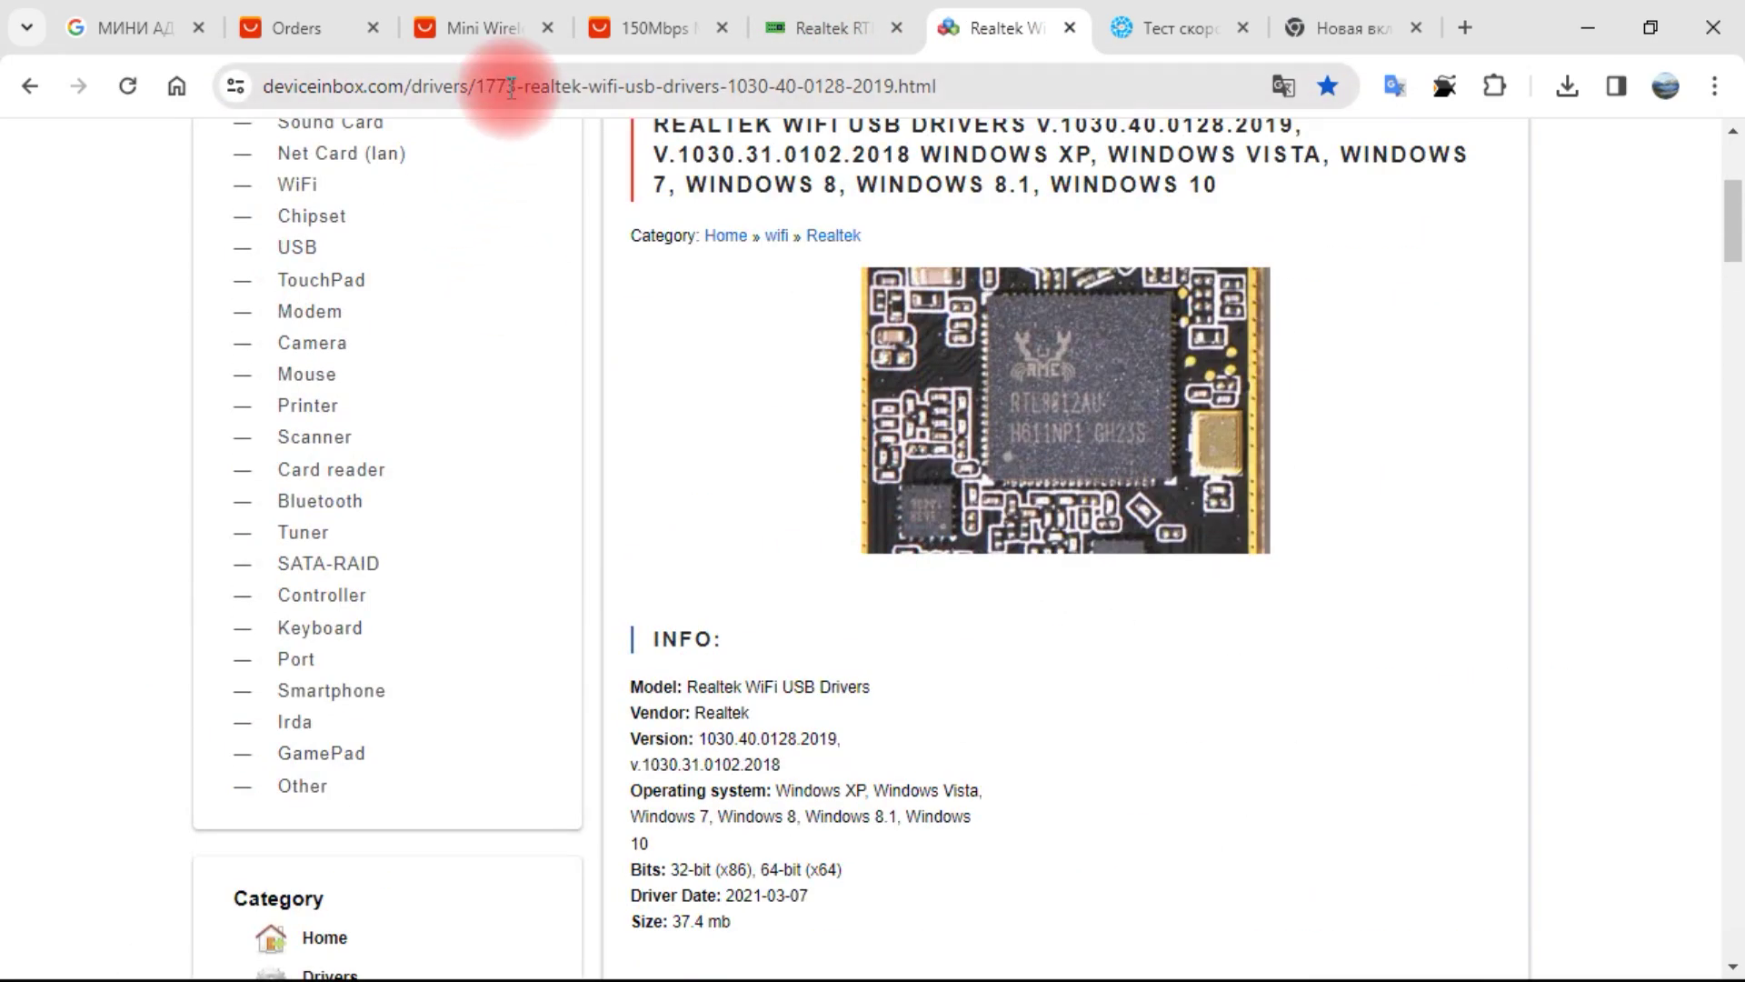
{"action": "left_click", "coordinate": [509, 85]}
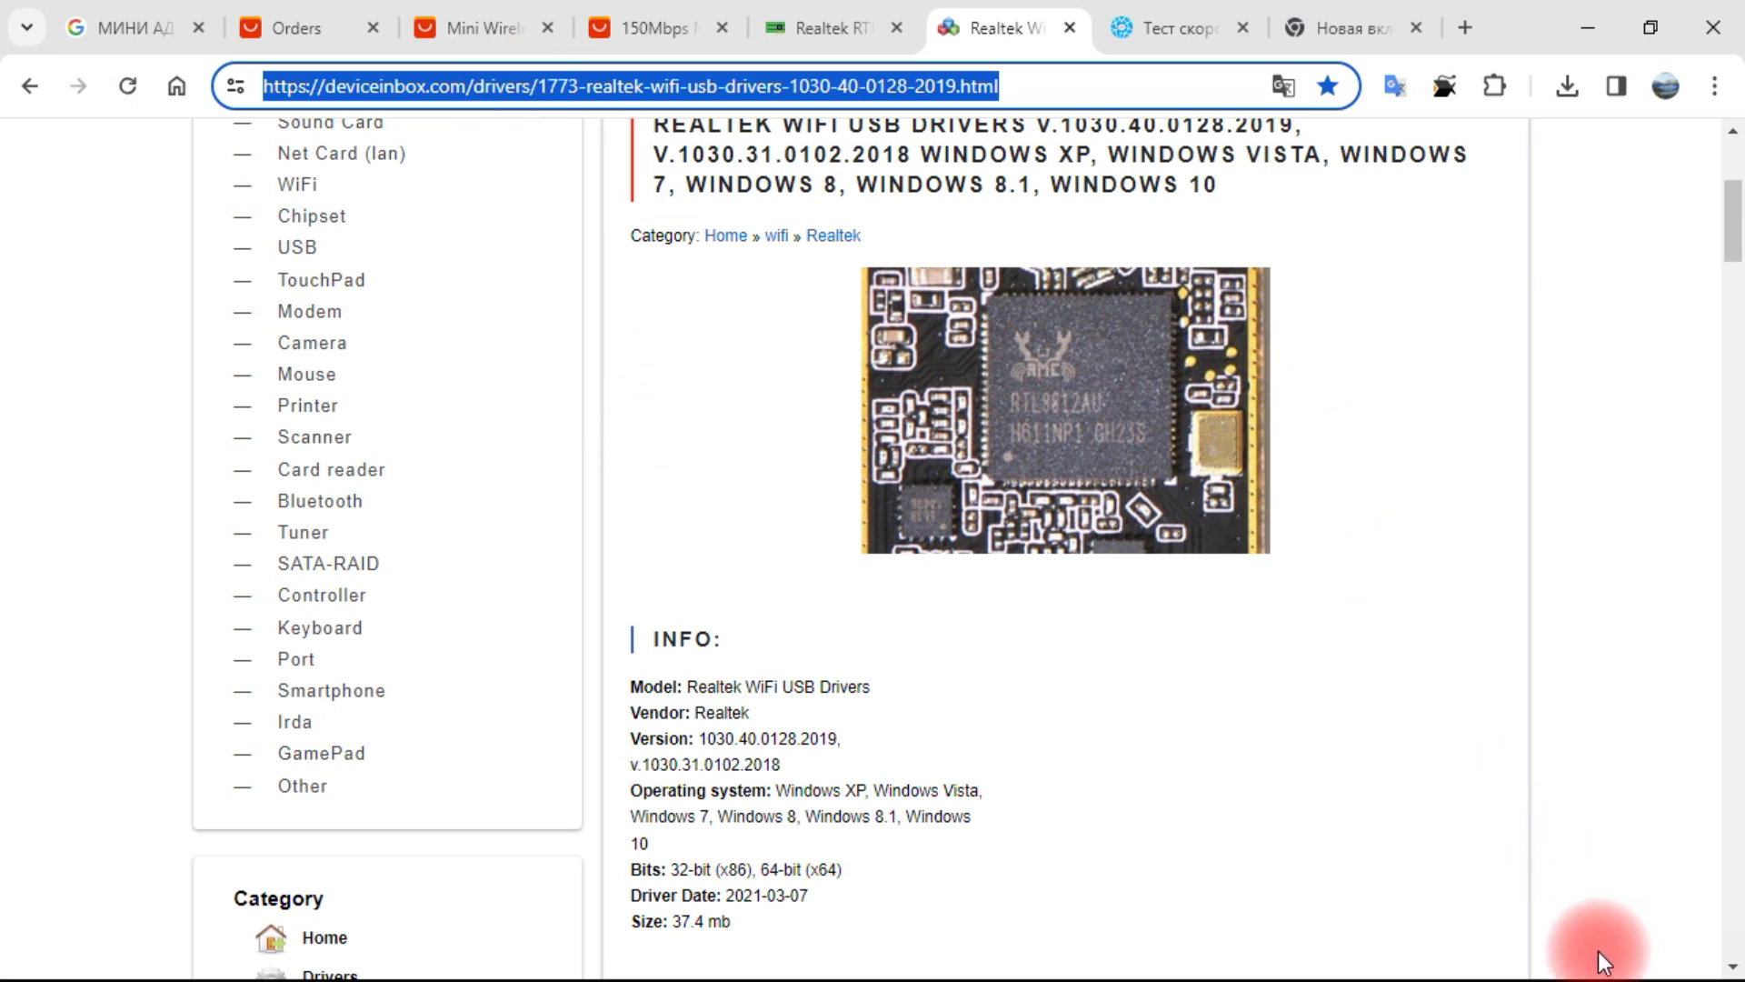
{"action": "scroll", "coordinate": [1603, 961], "scroll_direction": "up", "scroll_amount": 2}
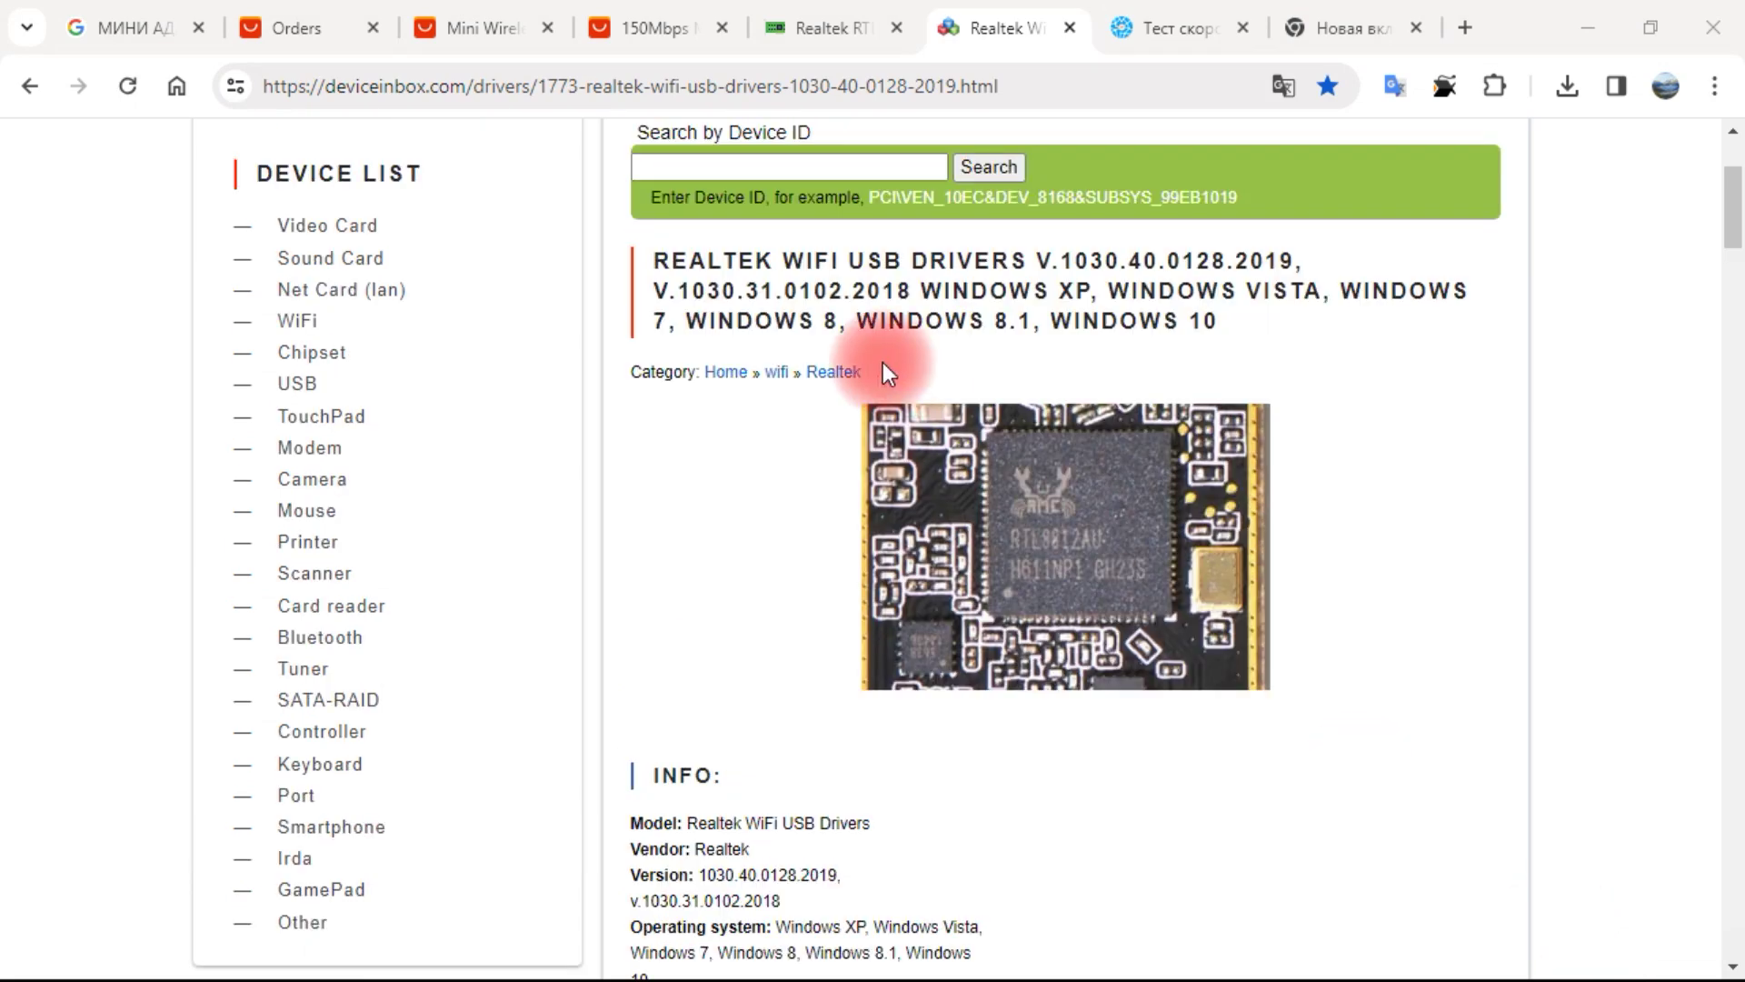
{"action": "left_click_drag", "start_coordinate": [626, 263], "coordinate": [974, 291]}
{"action": "left_click", "coordinate": [990, 243]}
{"action": "left_click", "coordinate": [1146, 287]}
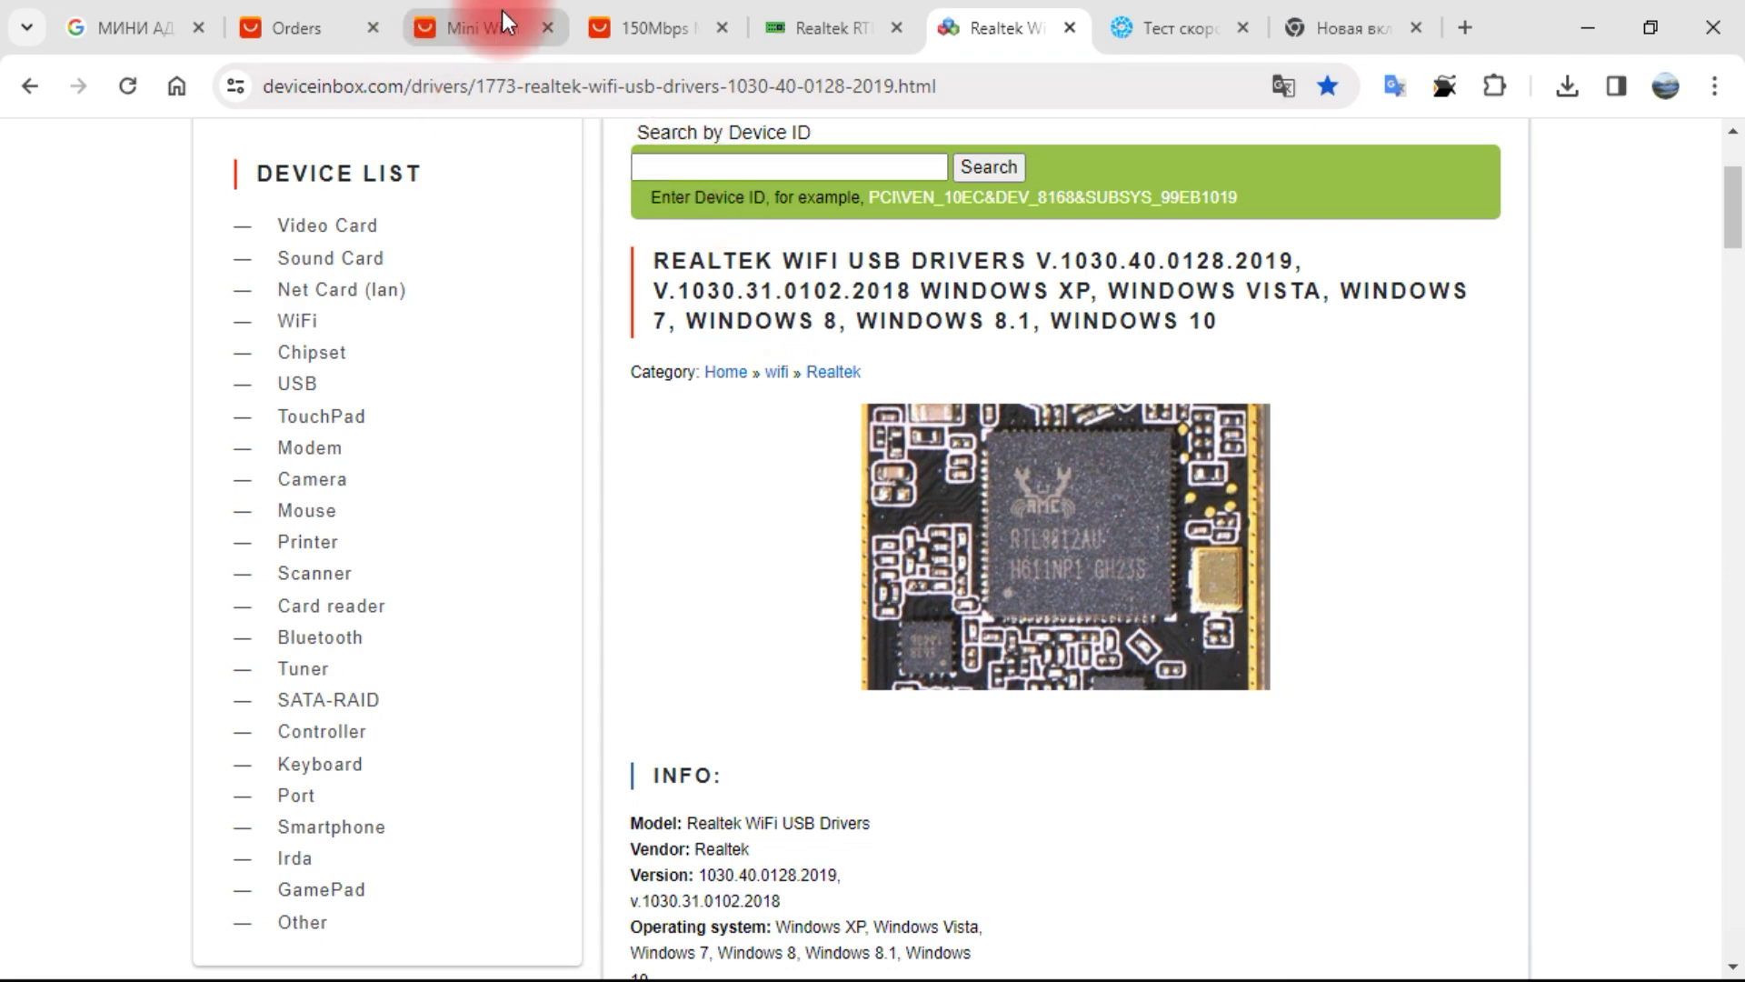
- Switch to Revo Uninstaller Pro, select the Edimax AC1200 USB WiFi Adapter program in the list and close the uninstaller
{"action": "left_click", "coordinate": [421, 32]}
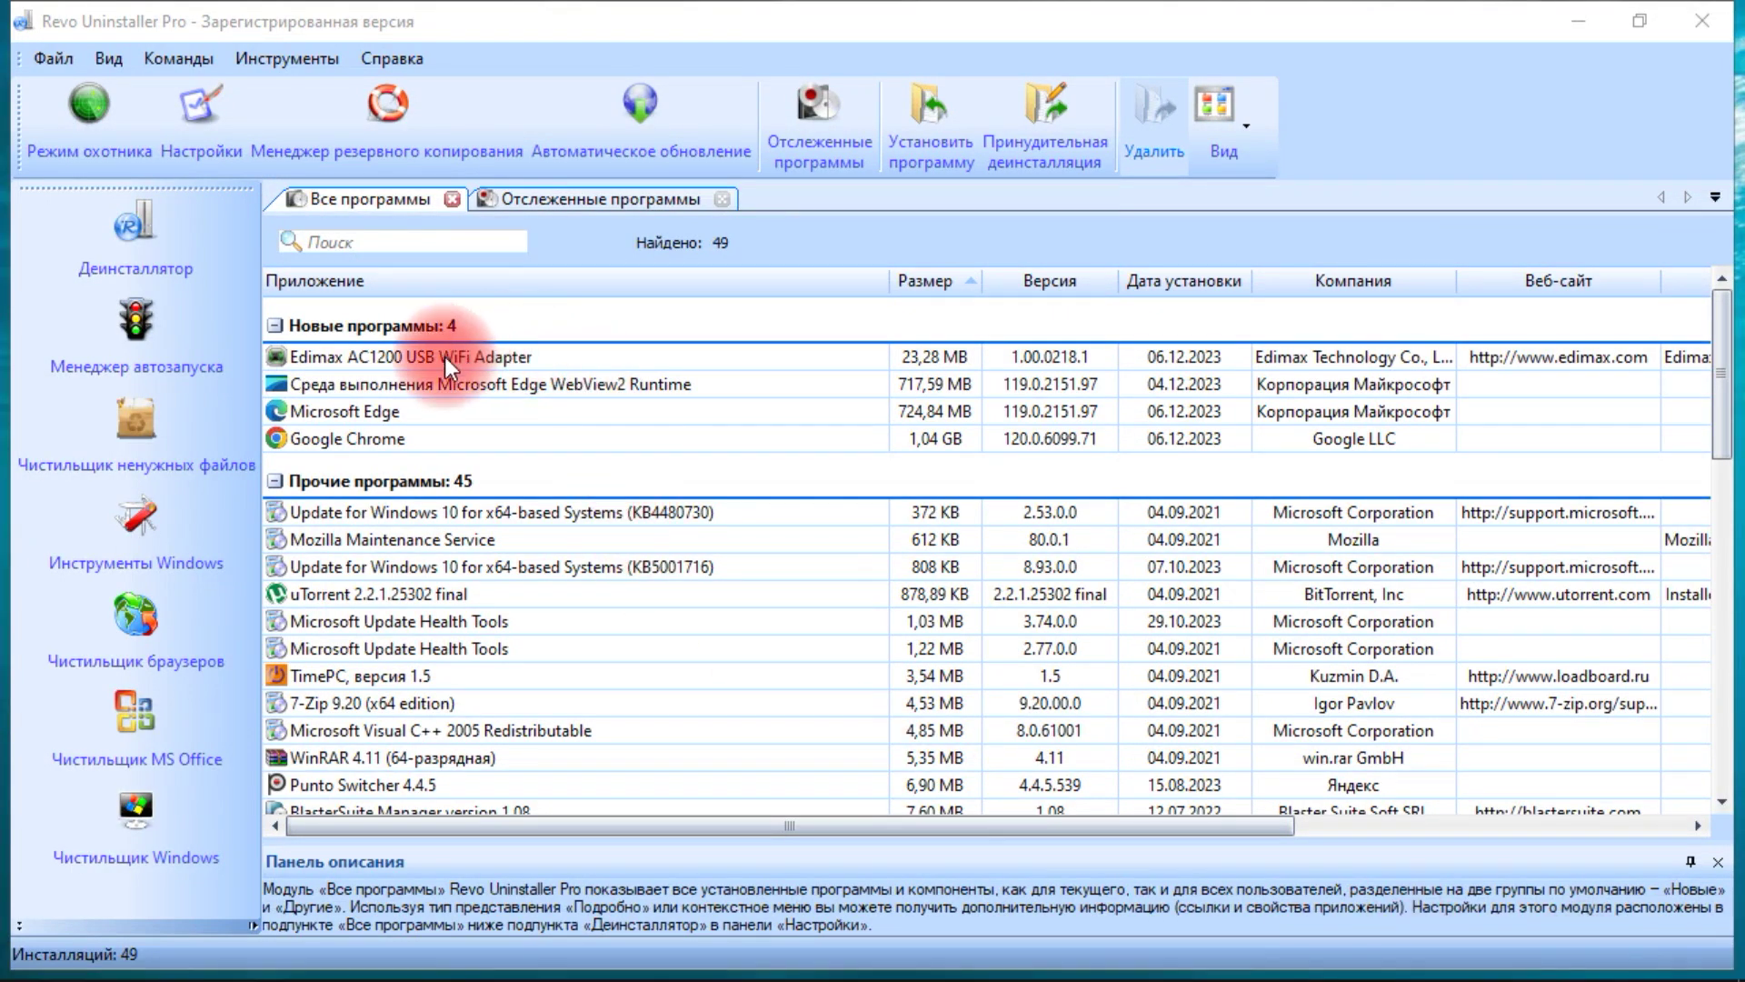
{"action": "left_click", "coordinate": [428, 364]}
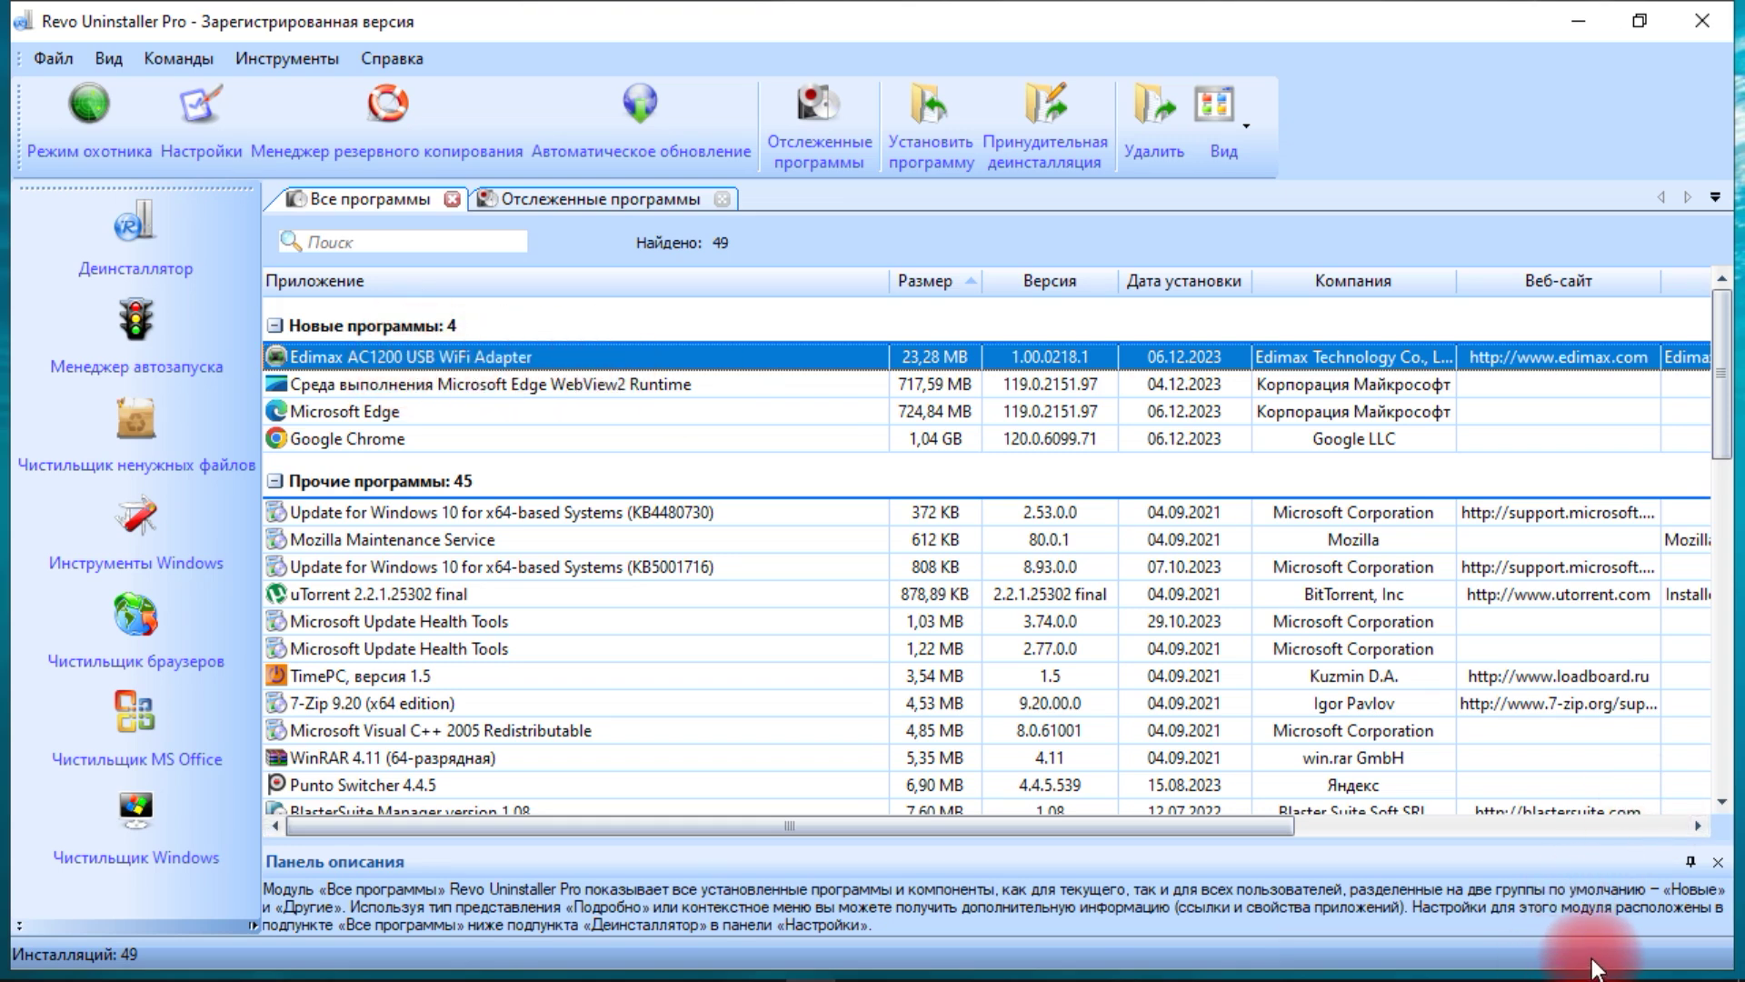
{"action": "key", "text": "alt+F4"}
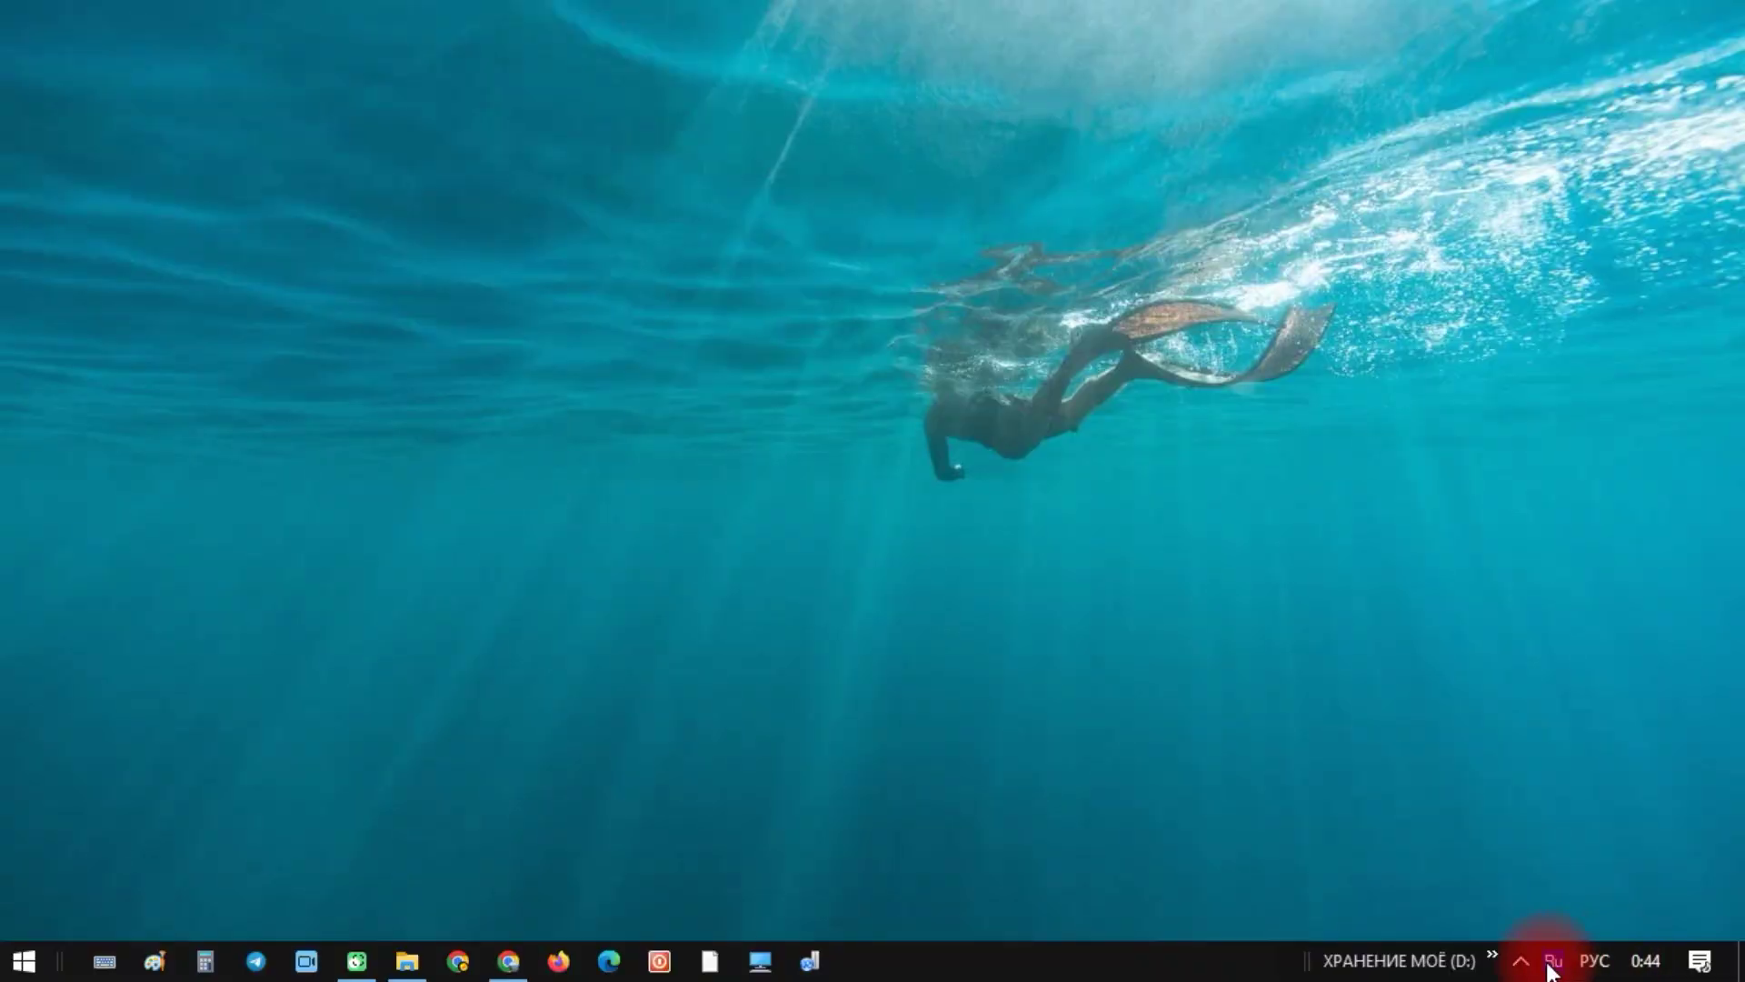
- Open Windows Settings, search for "ус" and open the result for installing and removing programs (Установка и удаление программ)
{"action": "left_click", "coordinate": [20, 972]}
{"action": "left_click", "coordinate": [18, 973]}
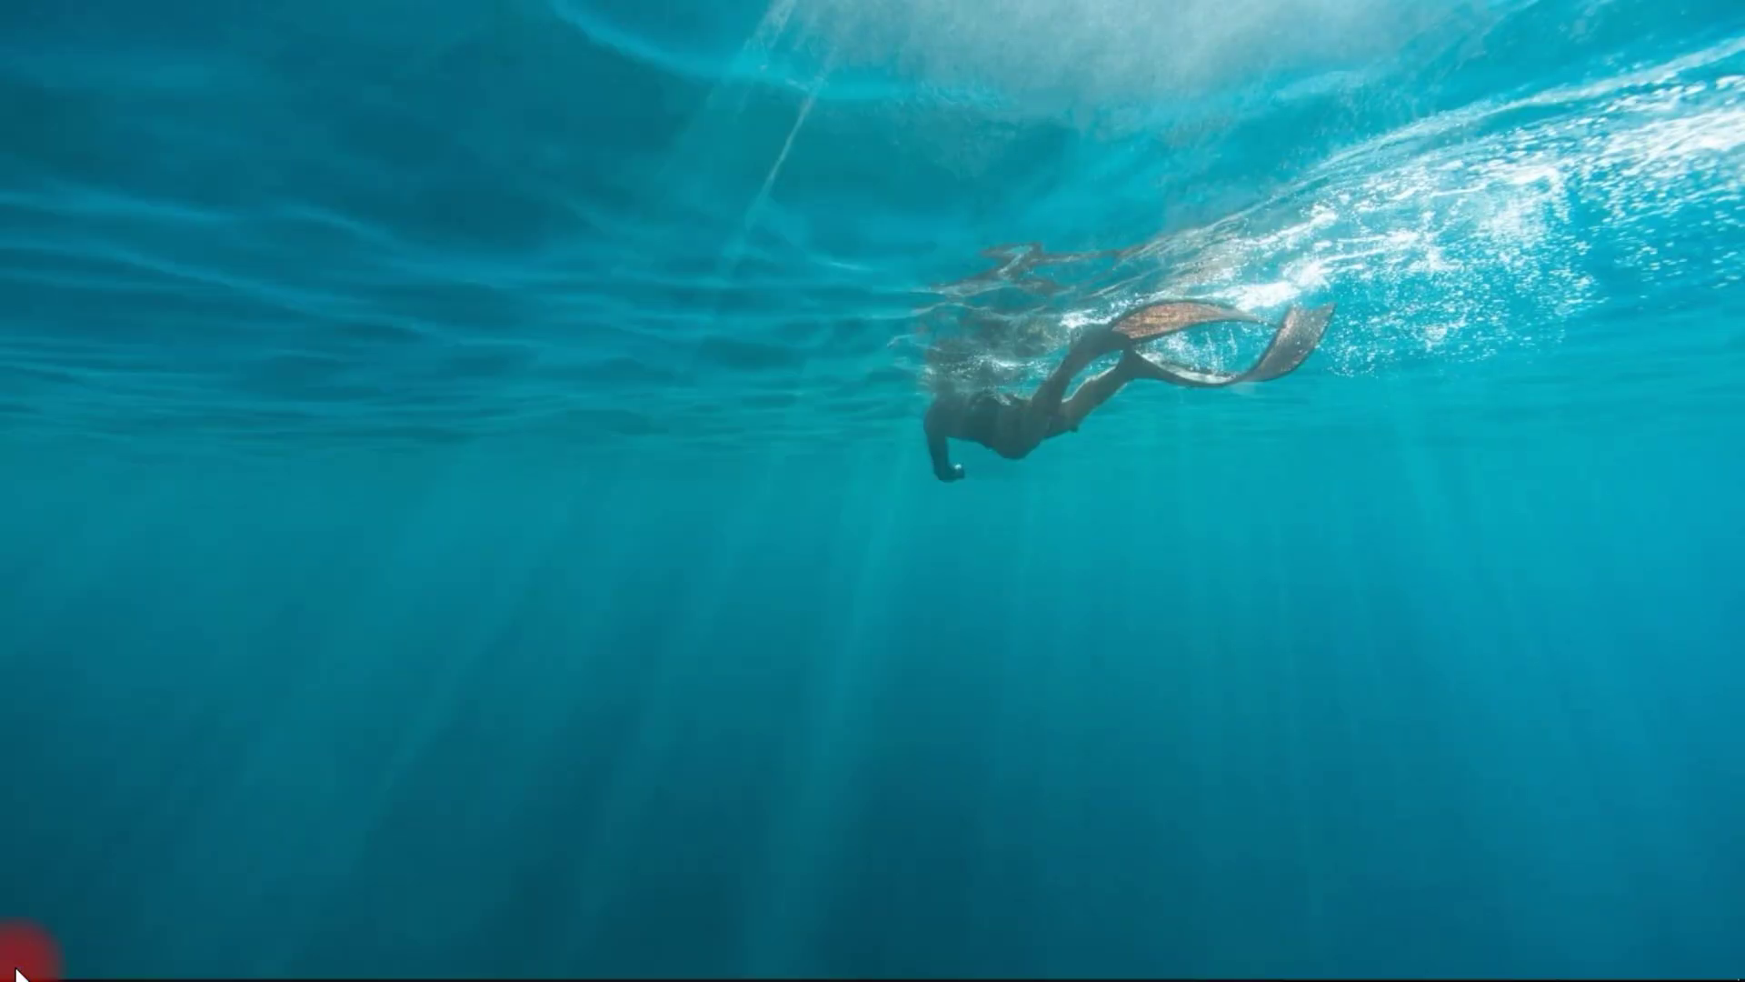
{"action": "left_click", "coordinate": [9, 974]}
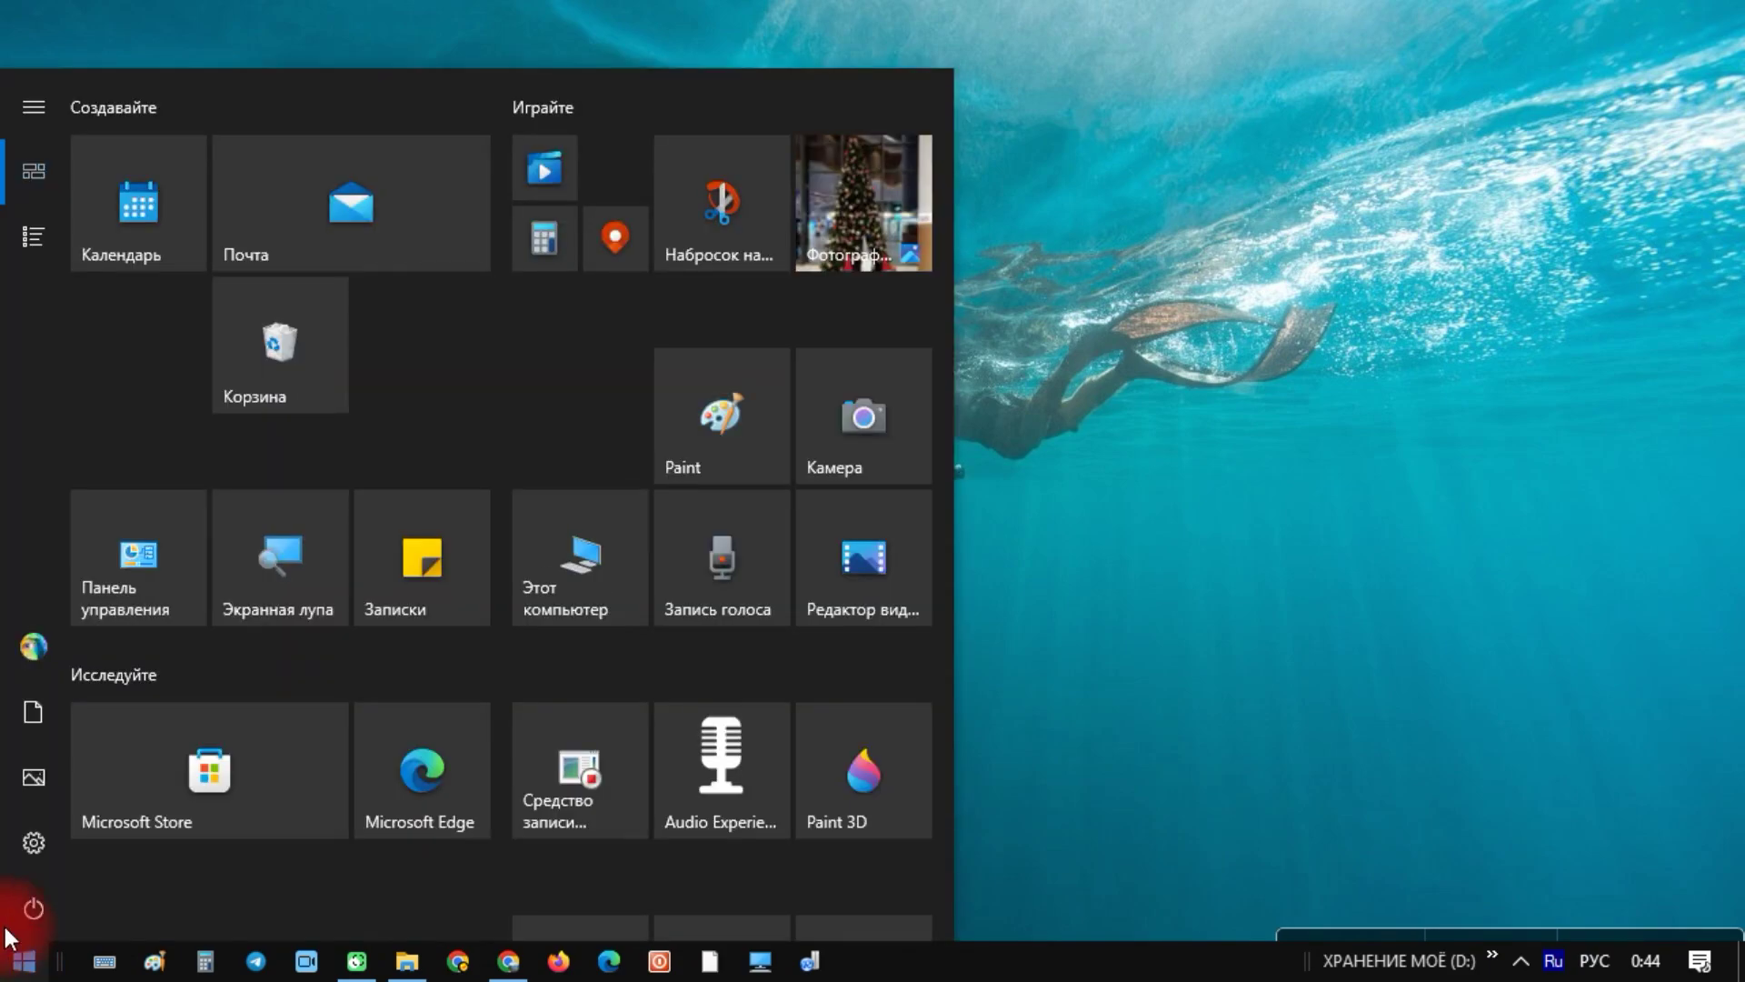
{"action": "left_click", "coordinate": [66, 859]}
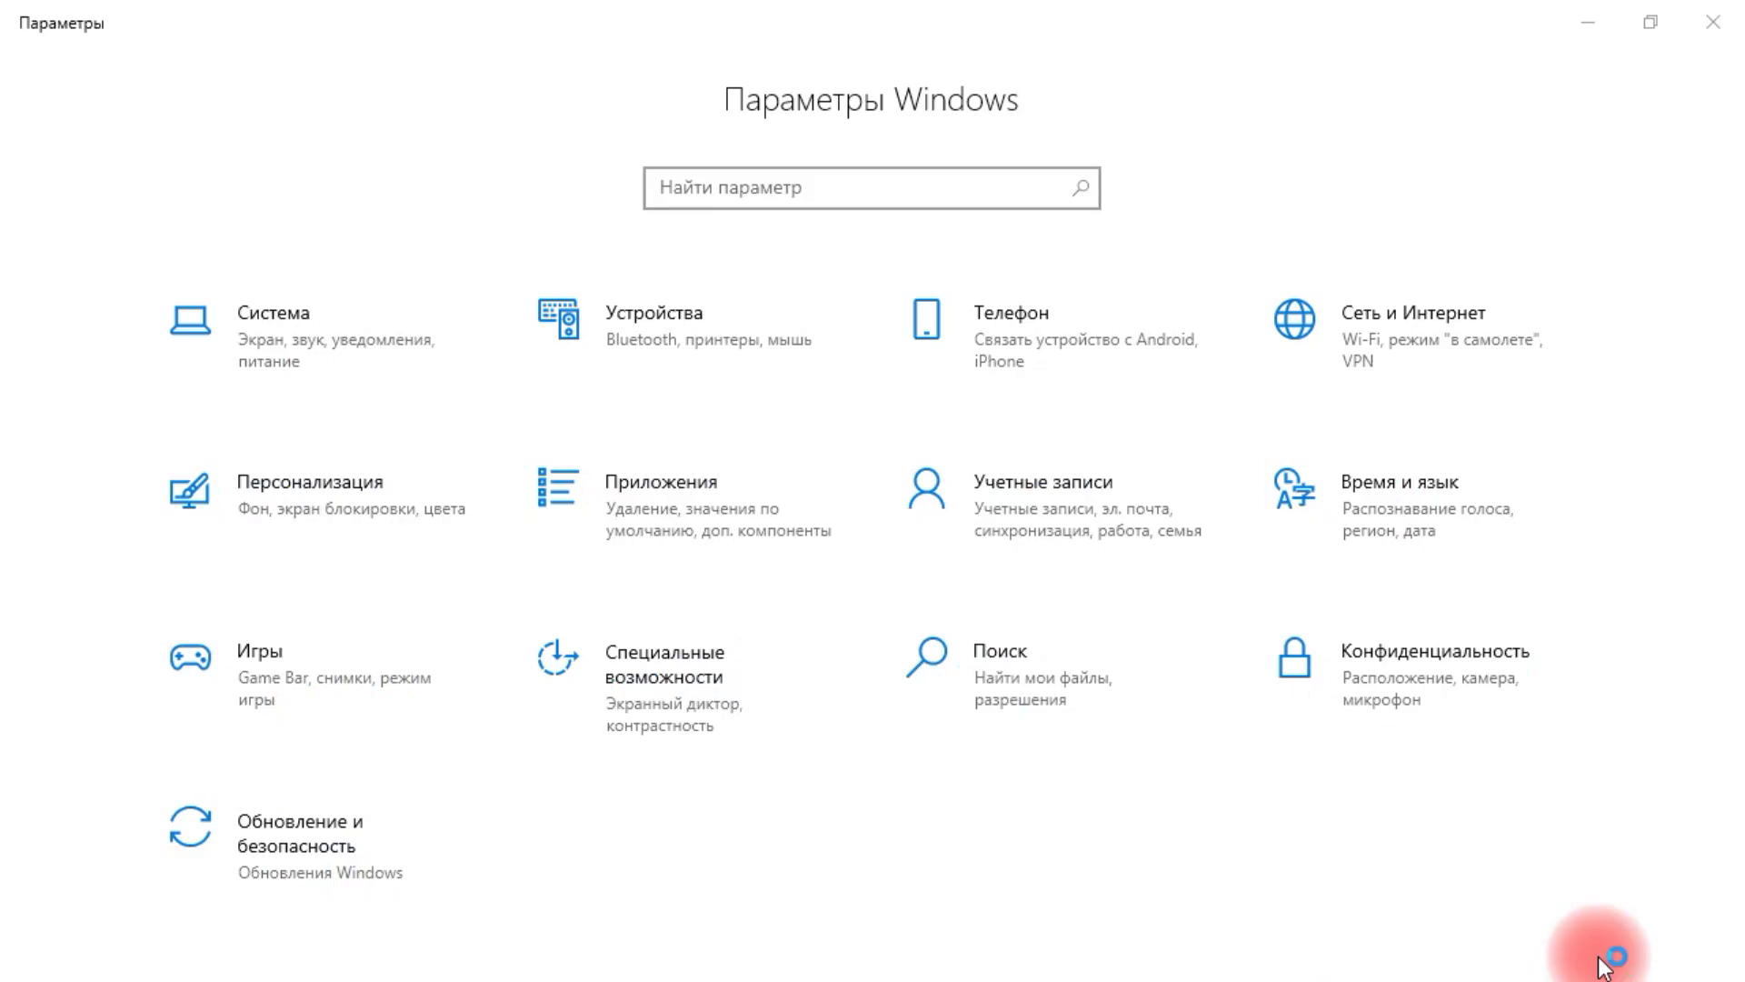
{"action": "left_click", "coordinate": [785, 182]}
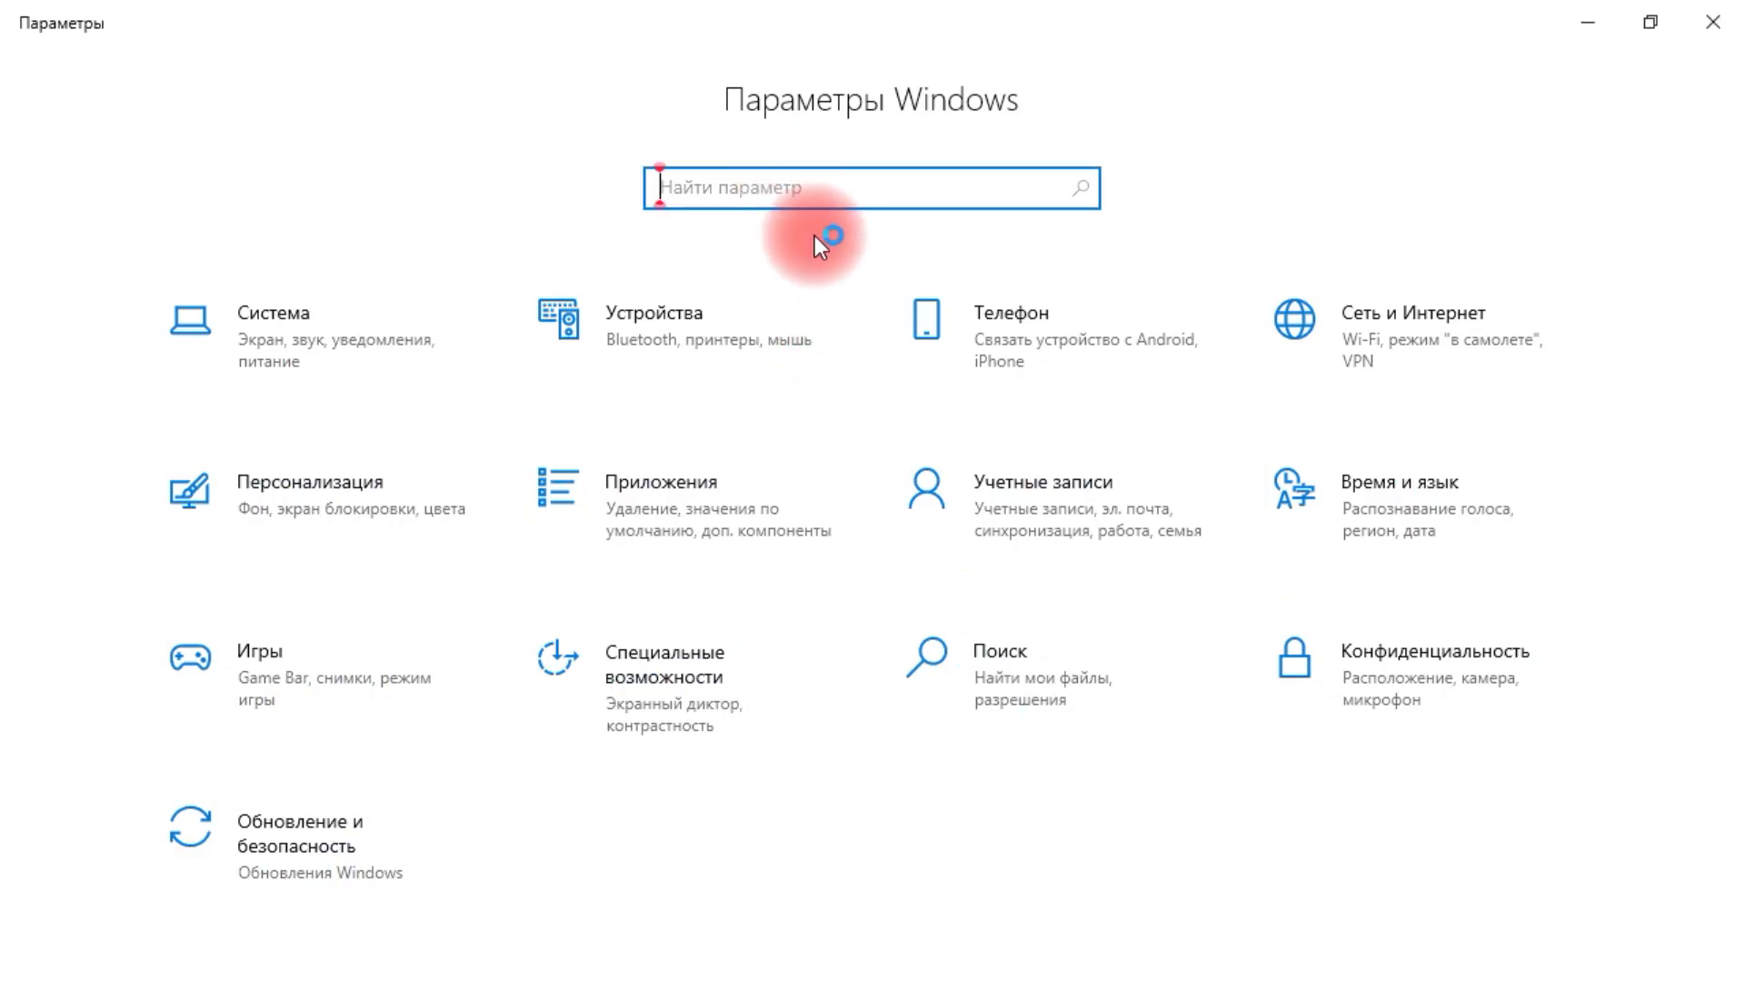
{"action": "type", "text": "ус"}
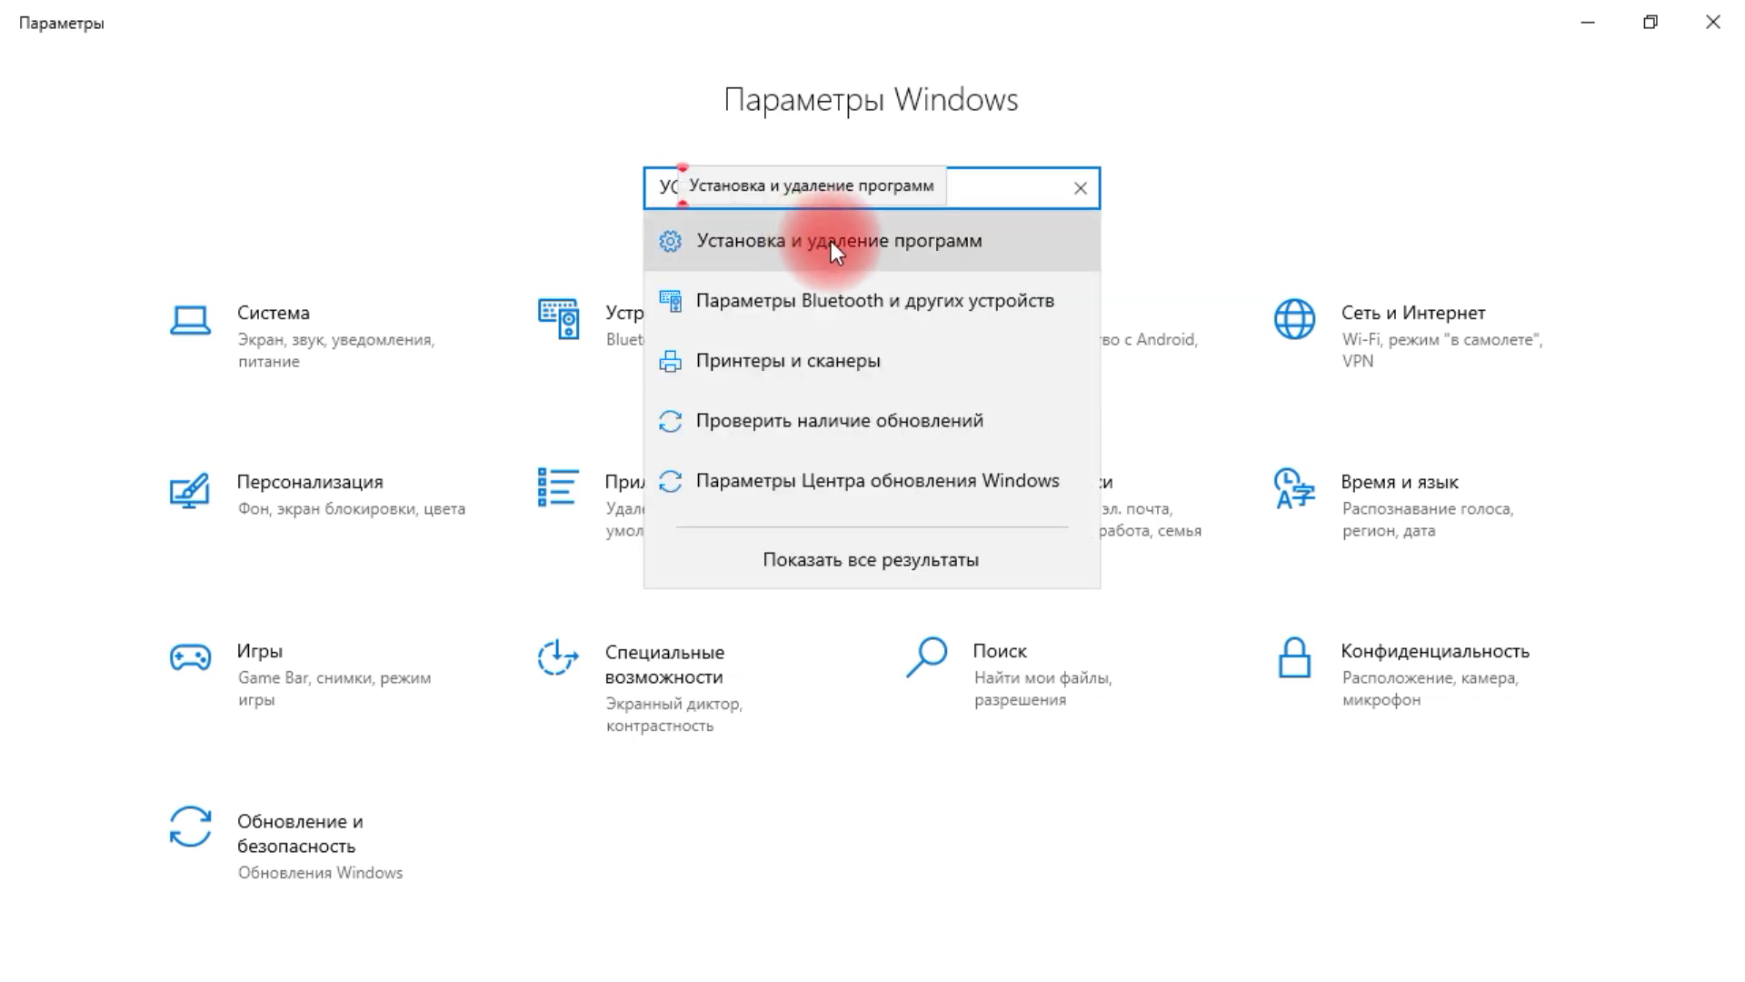
{"action": "left_click", "coordinate": [831, 242]}
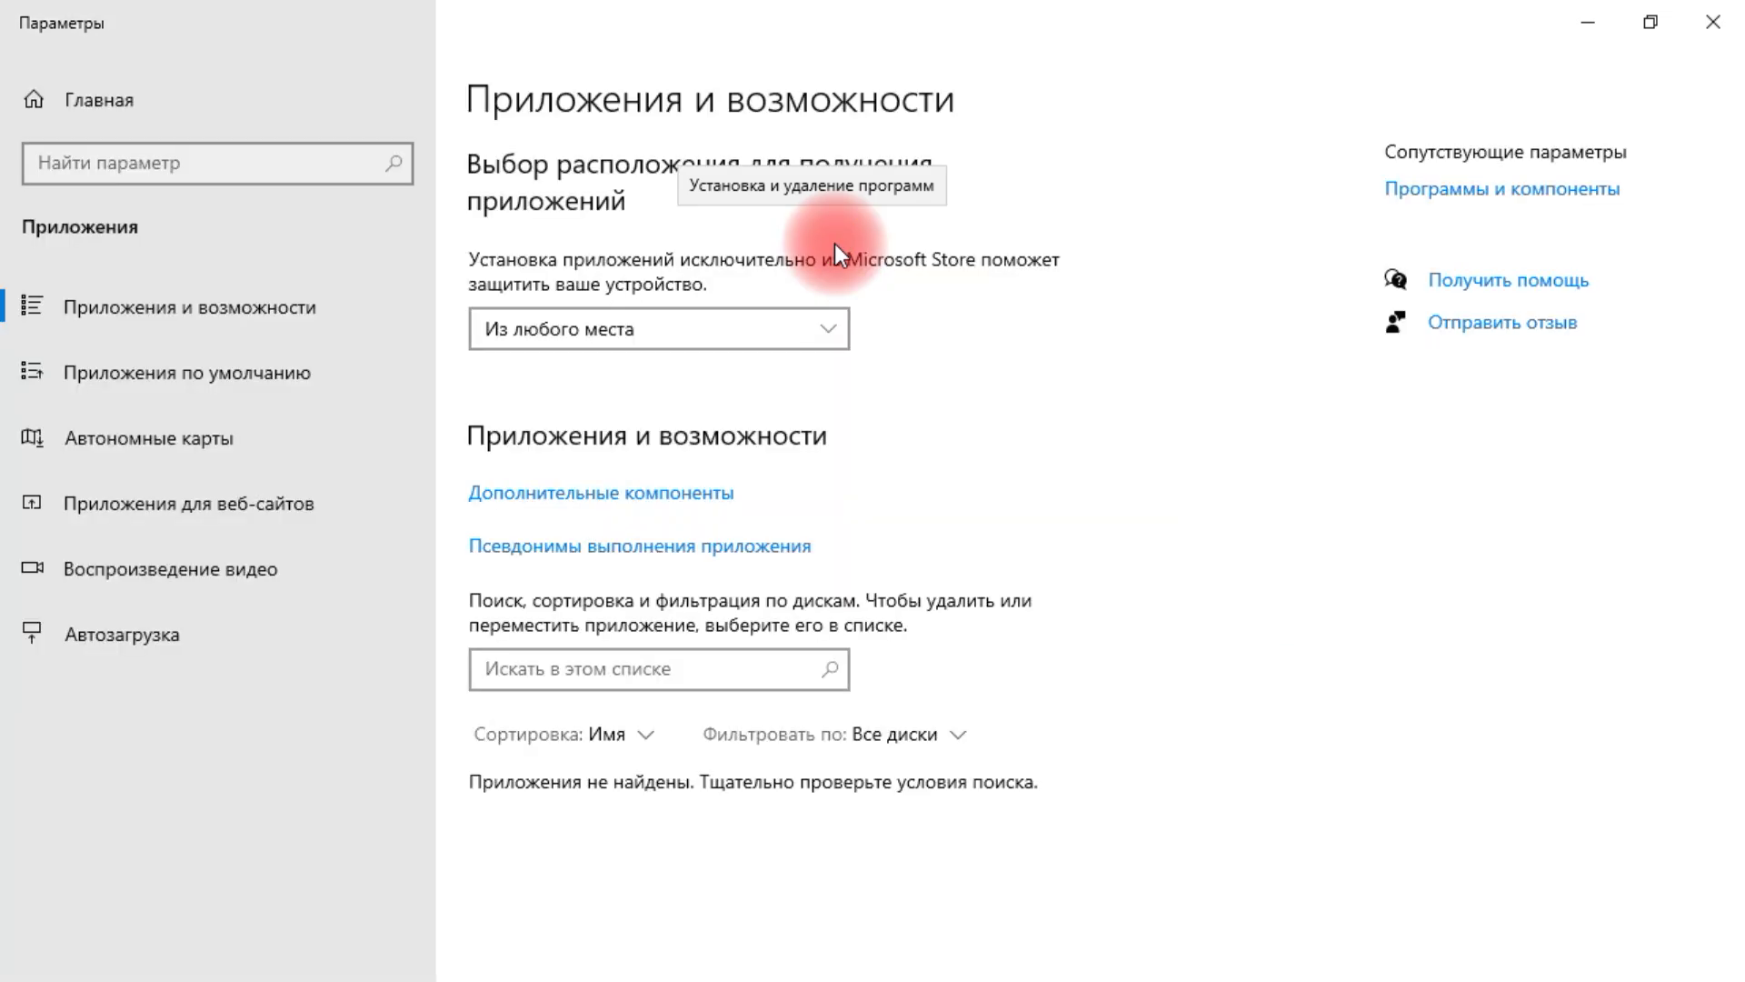
- Find Edimax AC1200 USB WiFi Adapter in the installed apps list and expand it to reach its uninstall option
{"action": "scroll", "coordinate": [888, 671], "scroll_direction": "down", "scroll_amount": 5}
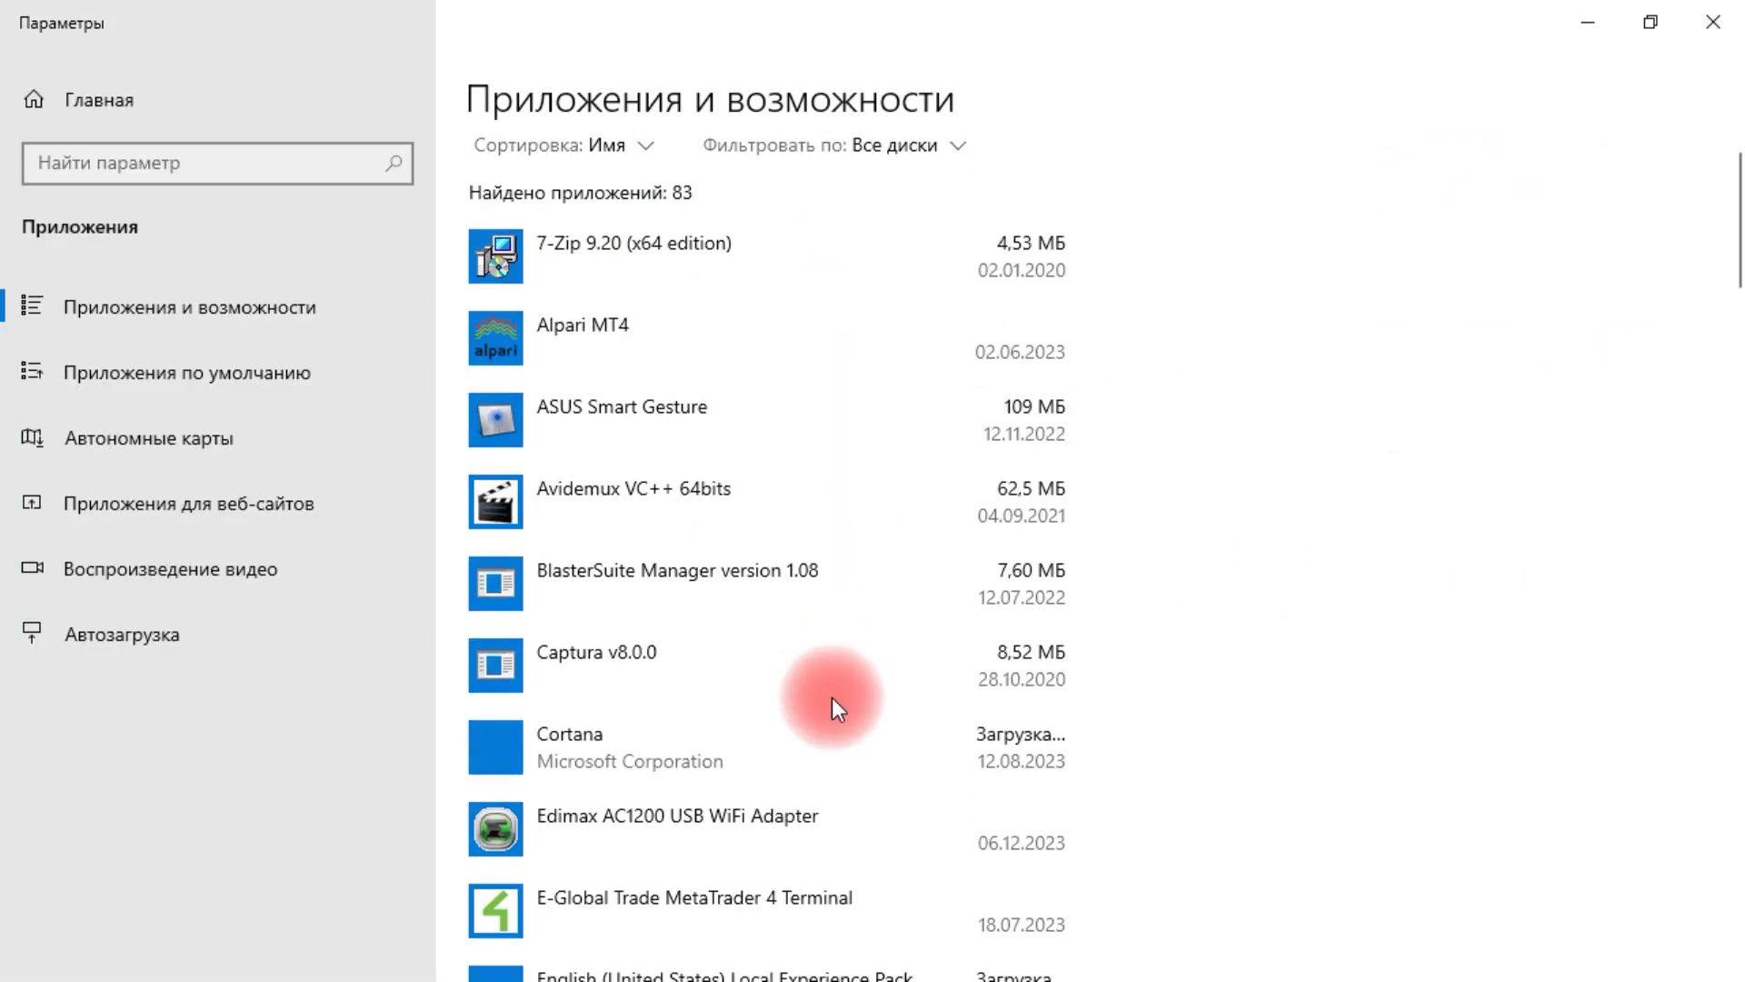
{"action": "scroll", "coordinate": [637, 827], "scroll_direction": "down", "scroll_amount": 1}
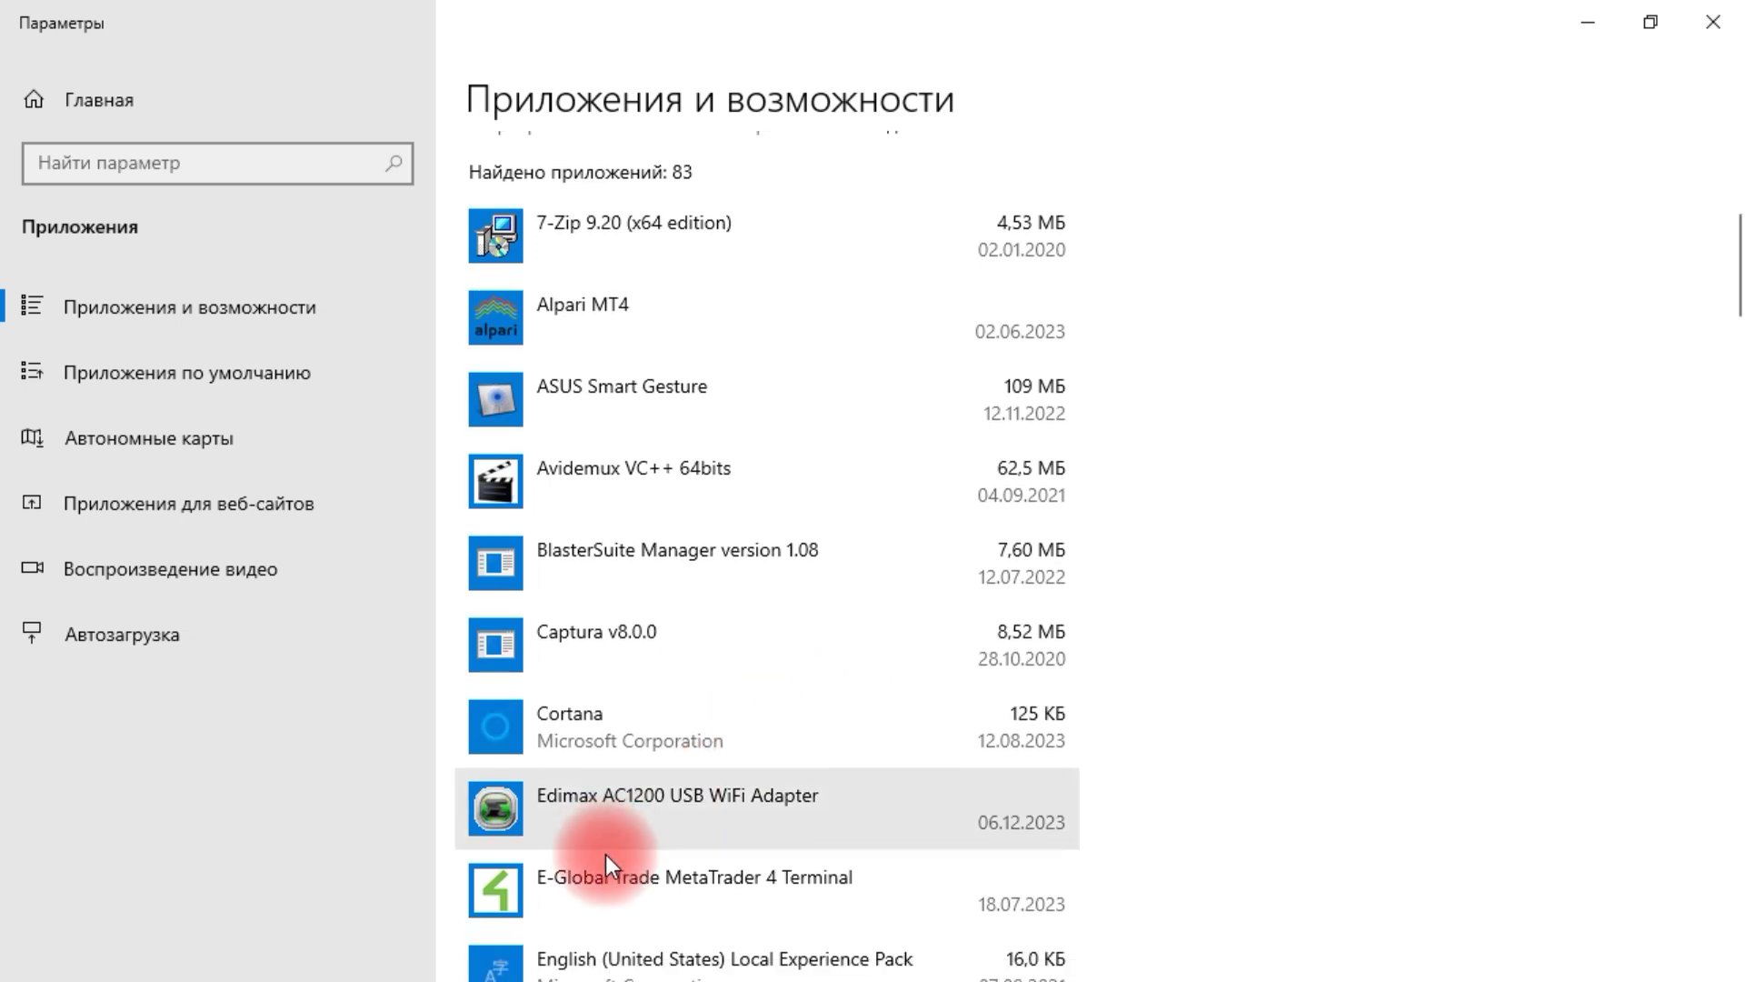
{"action": "scroll", "coordinate": [606, 855], "scroll_direction": "down", "scroll_amount": 4}
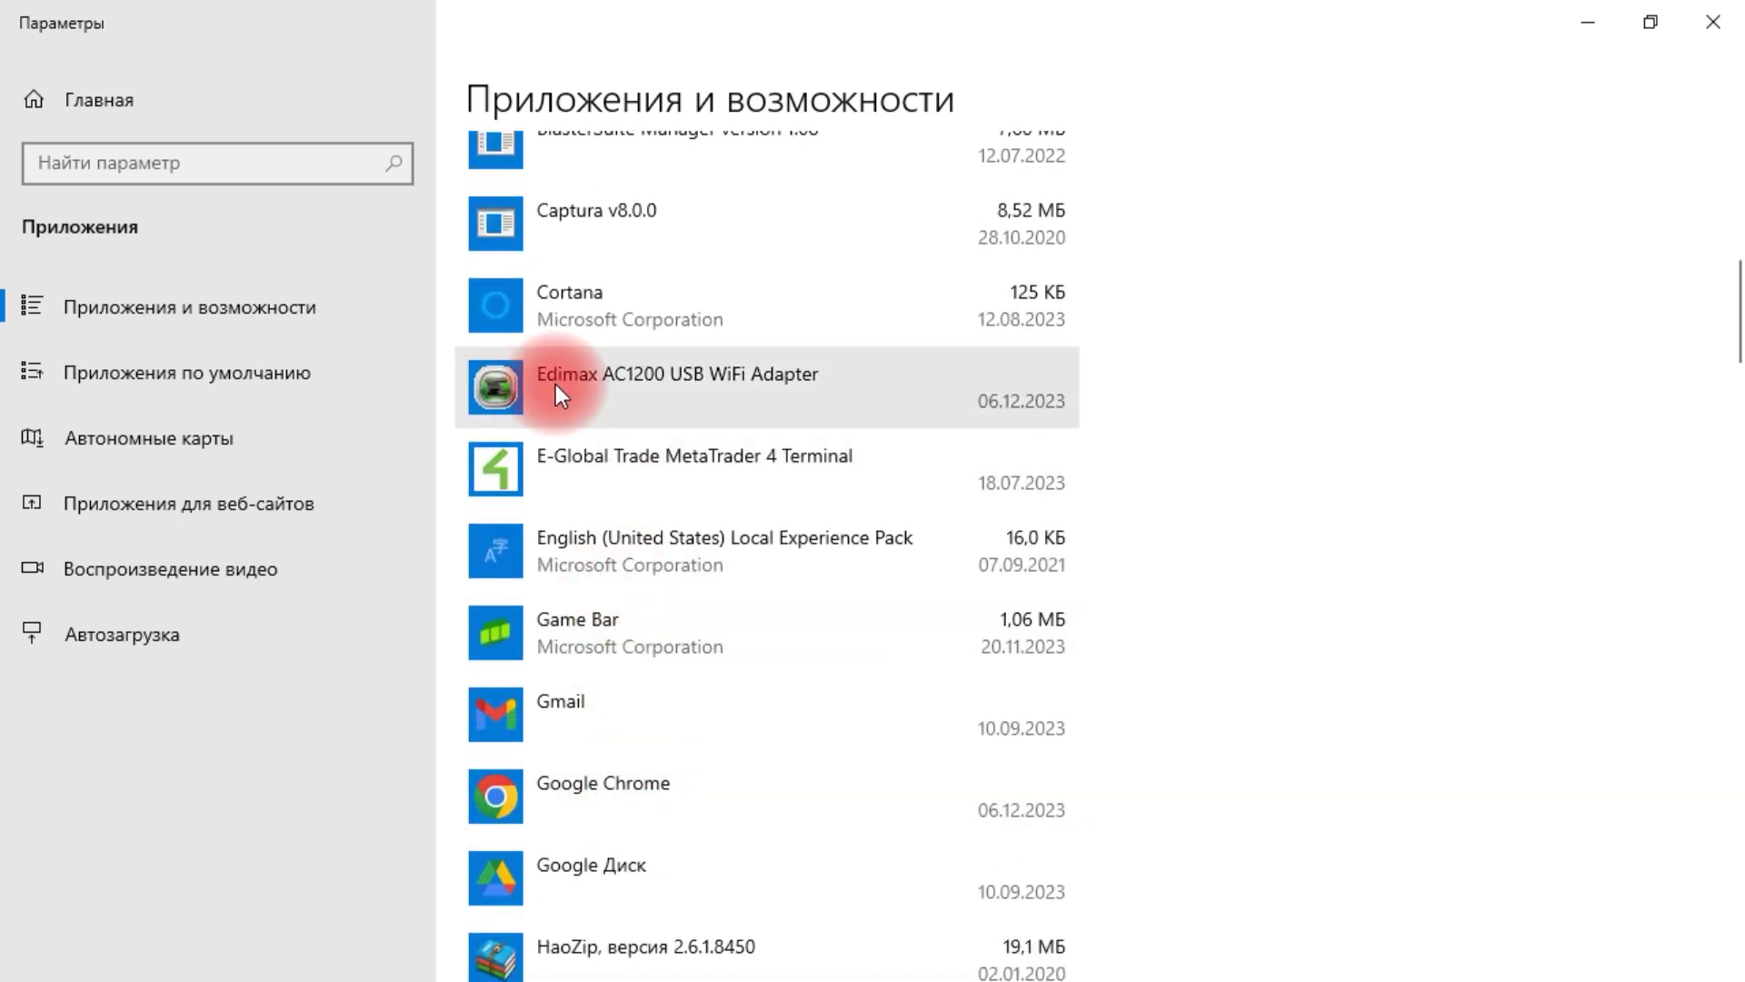
{"action": "left_click", "coordinate": [742, 381]}
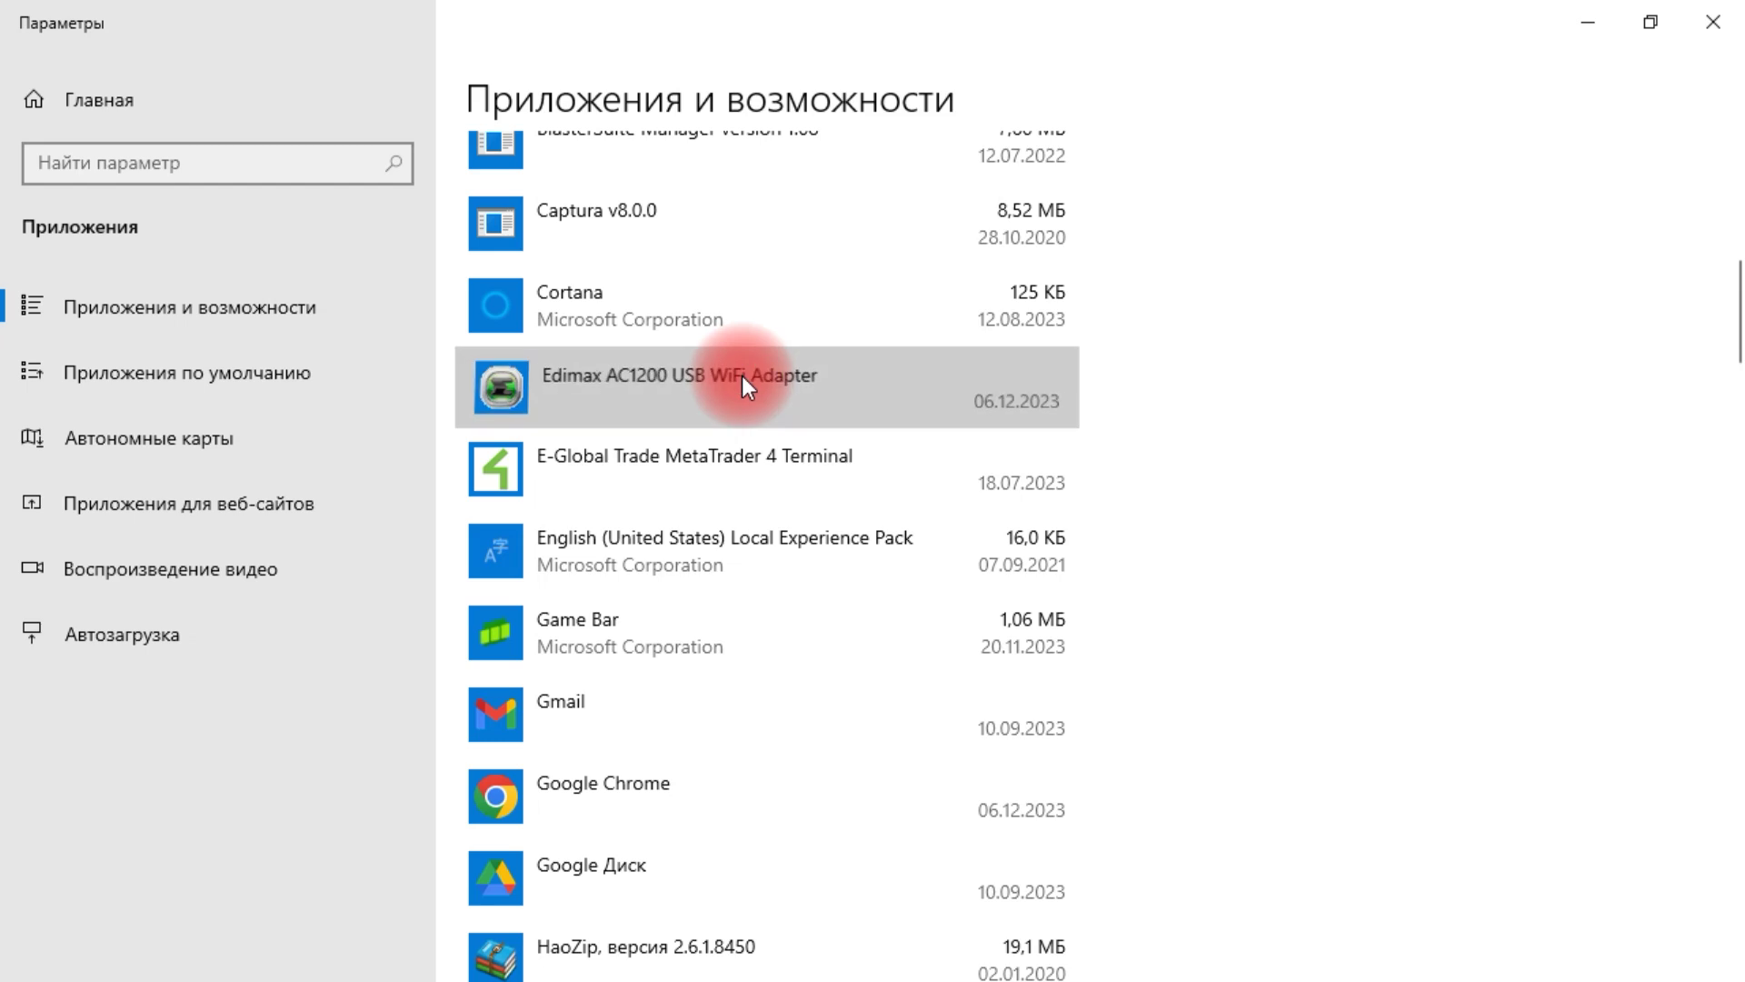
{"action": "left_click", "coordinate": [1025, 500]}
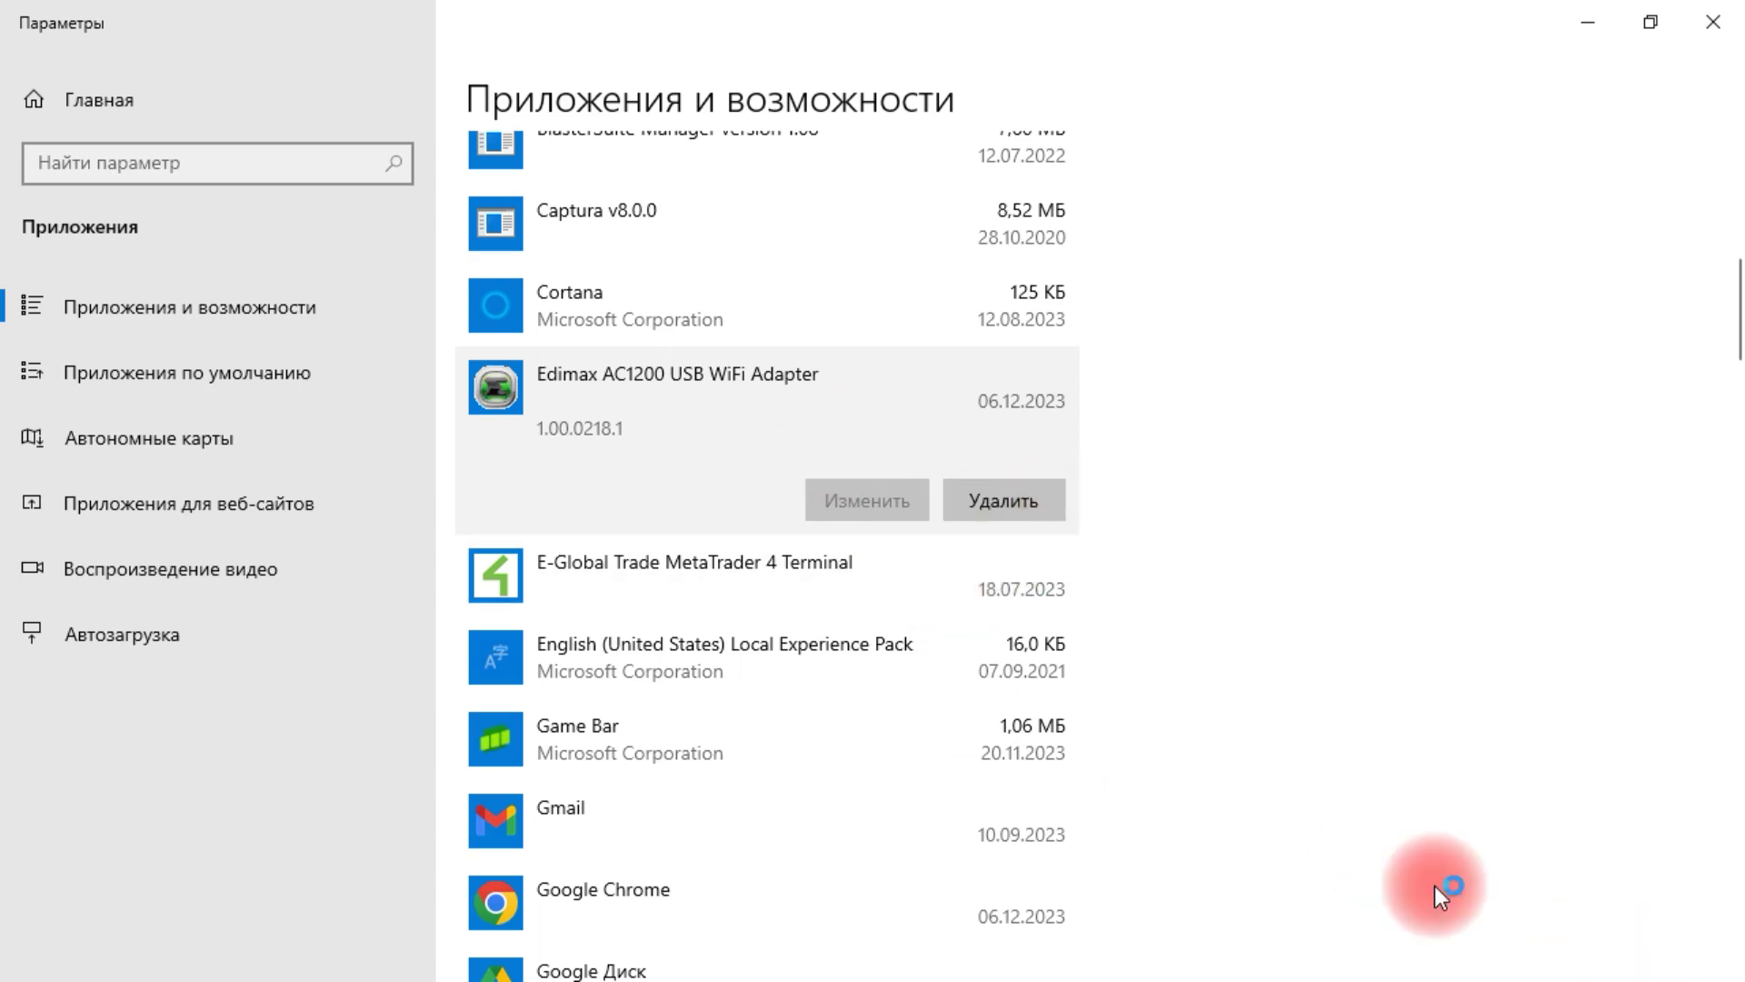
- Switch to Chrome and view the AliExpress Mini Wireless Wifi Adapter's AP function and station mode images and the 150Mbps Mini USB adapter page
{"action": "key", "text": "alt+Tab"}
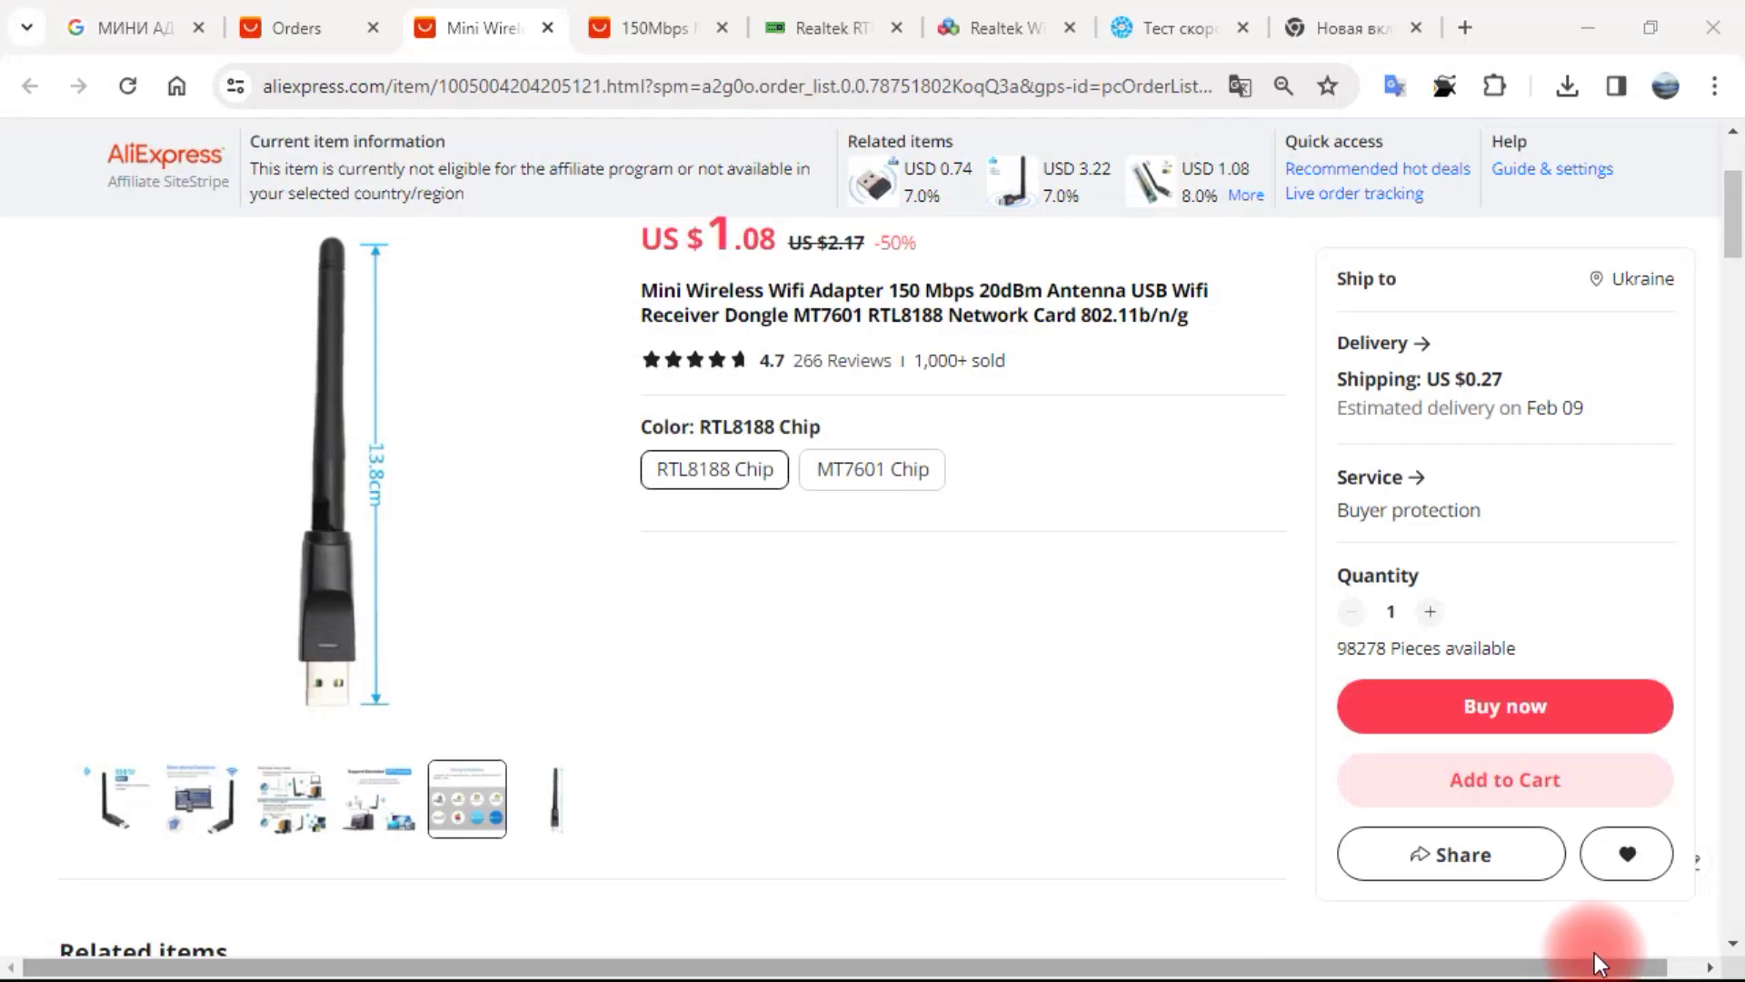
{"action": "left_click", "coordinate": [378, 763]}
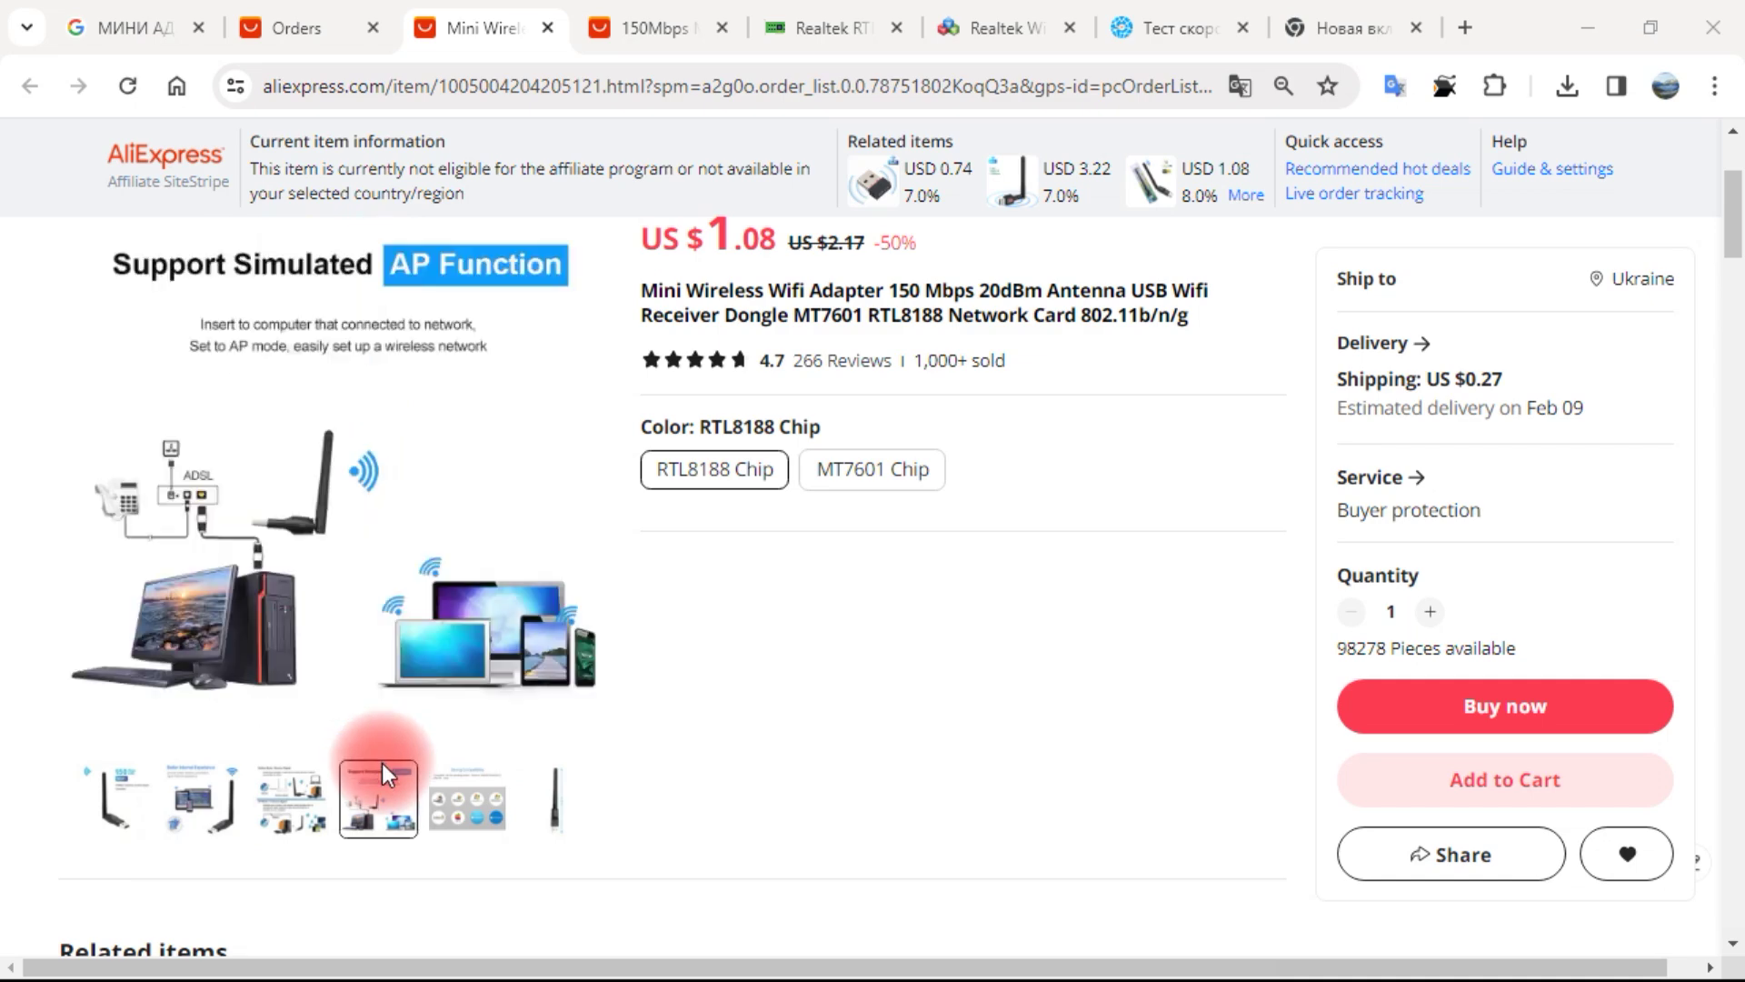
{"action": "left_click", "coordinate": [291, 798]}
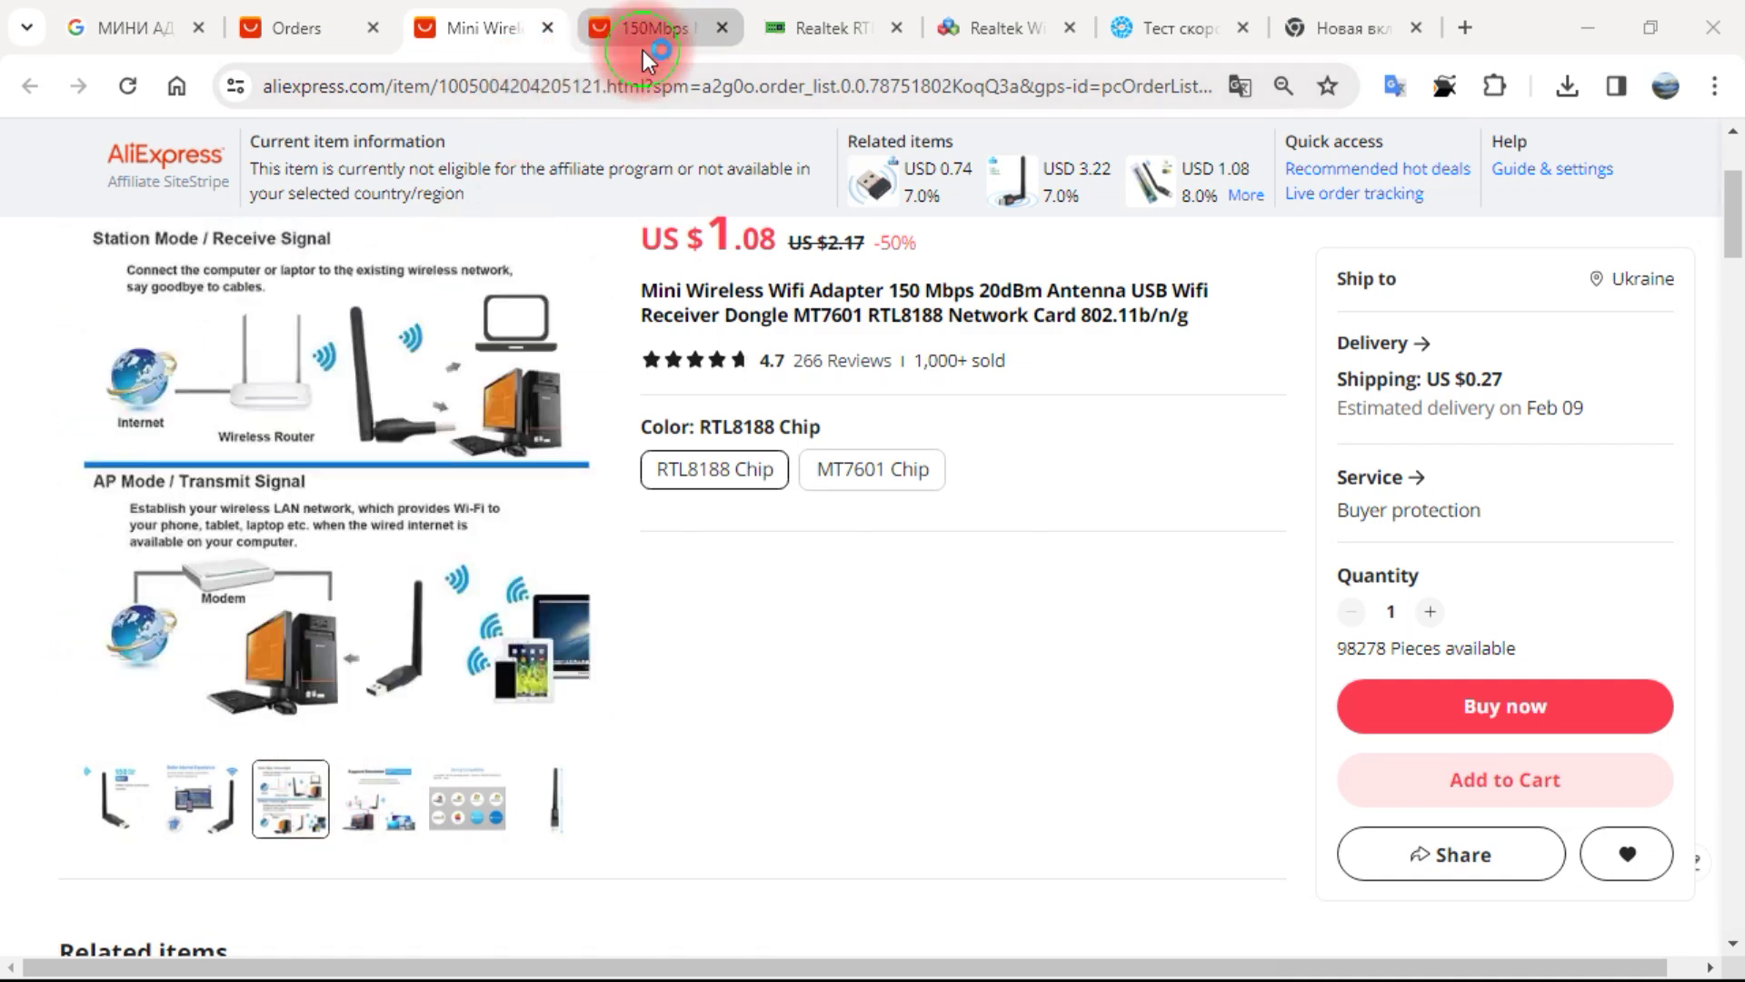
{"action": "left_click", "coordinate": [641, 41]}
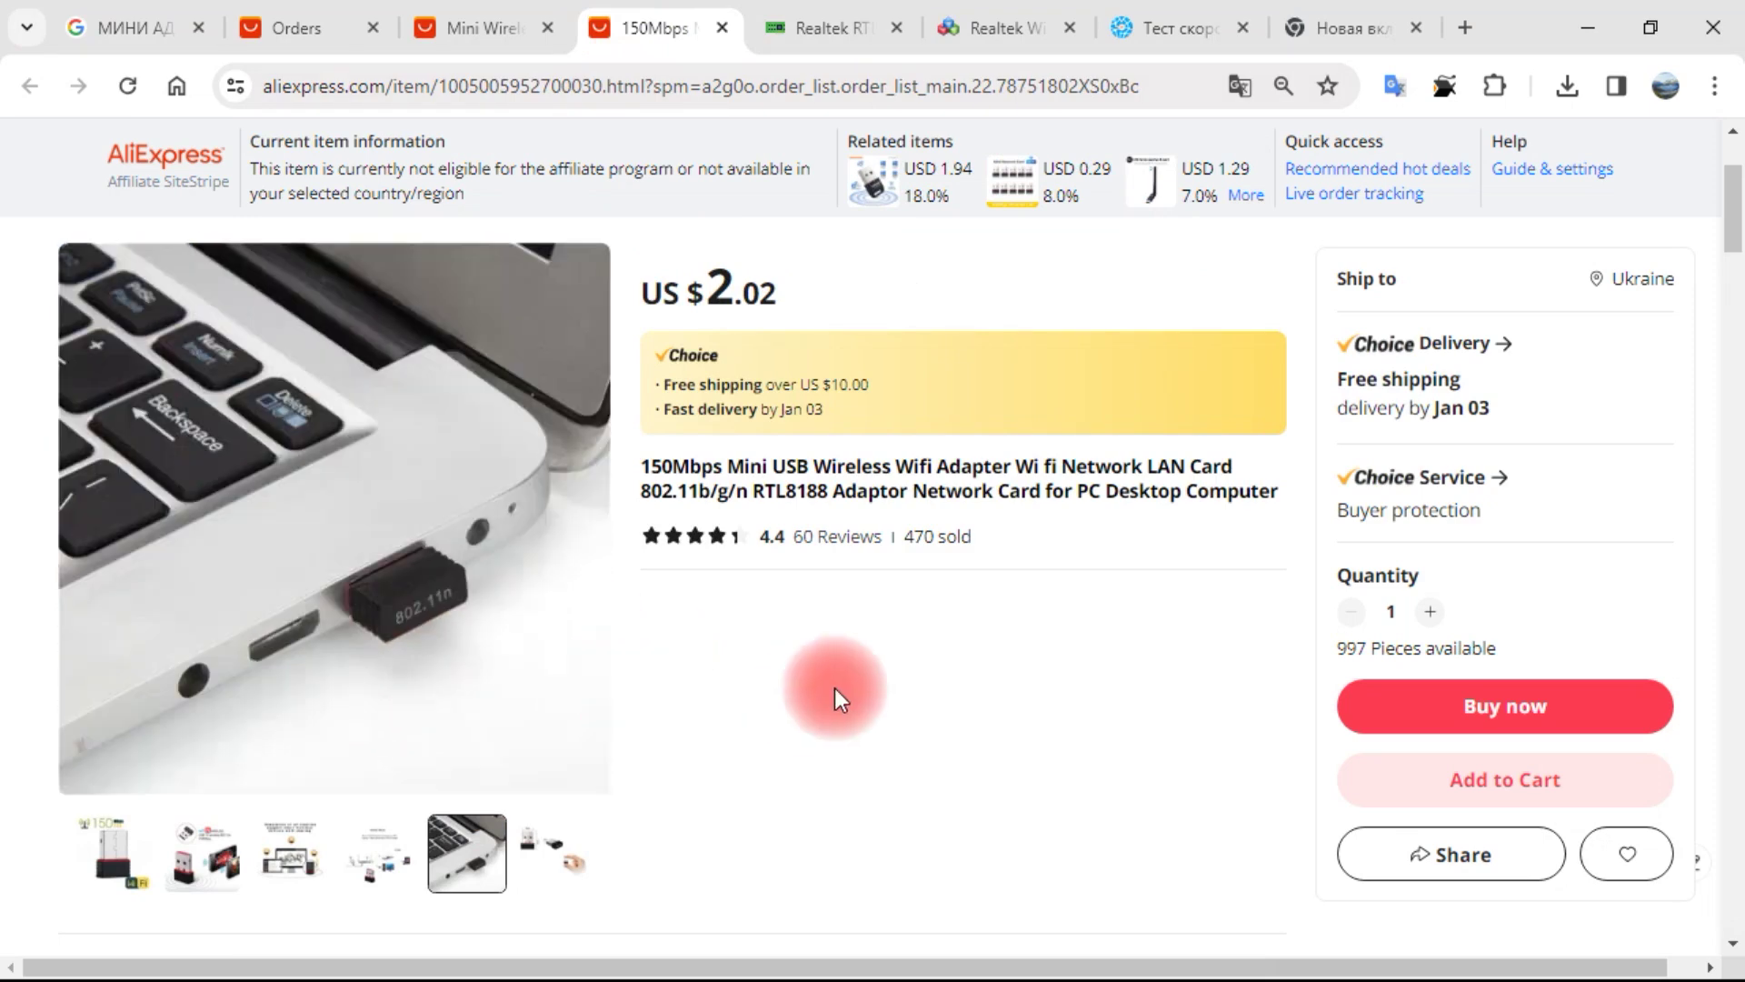
- In Windows Settings, open the mobile hotspot page, inspect the editable network name and password, and cancel the edit
{"action": "left_click", "coordinate": [1602, 968]}
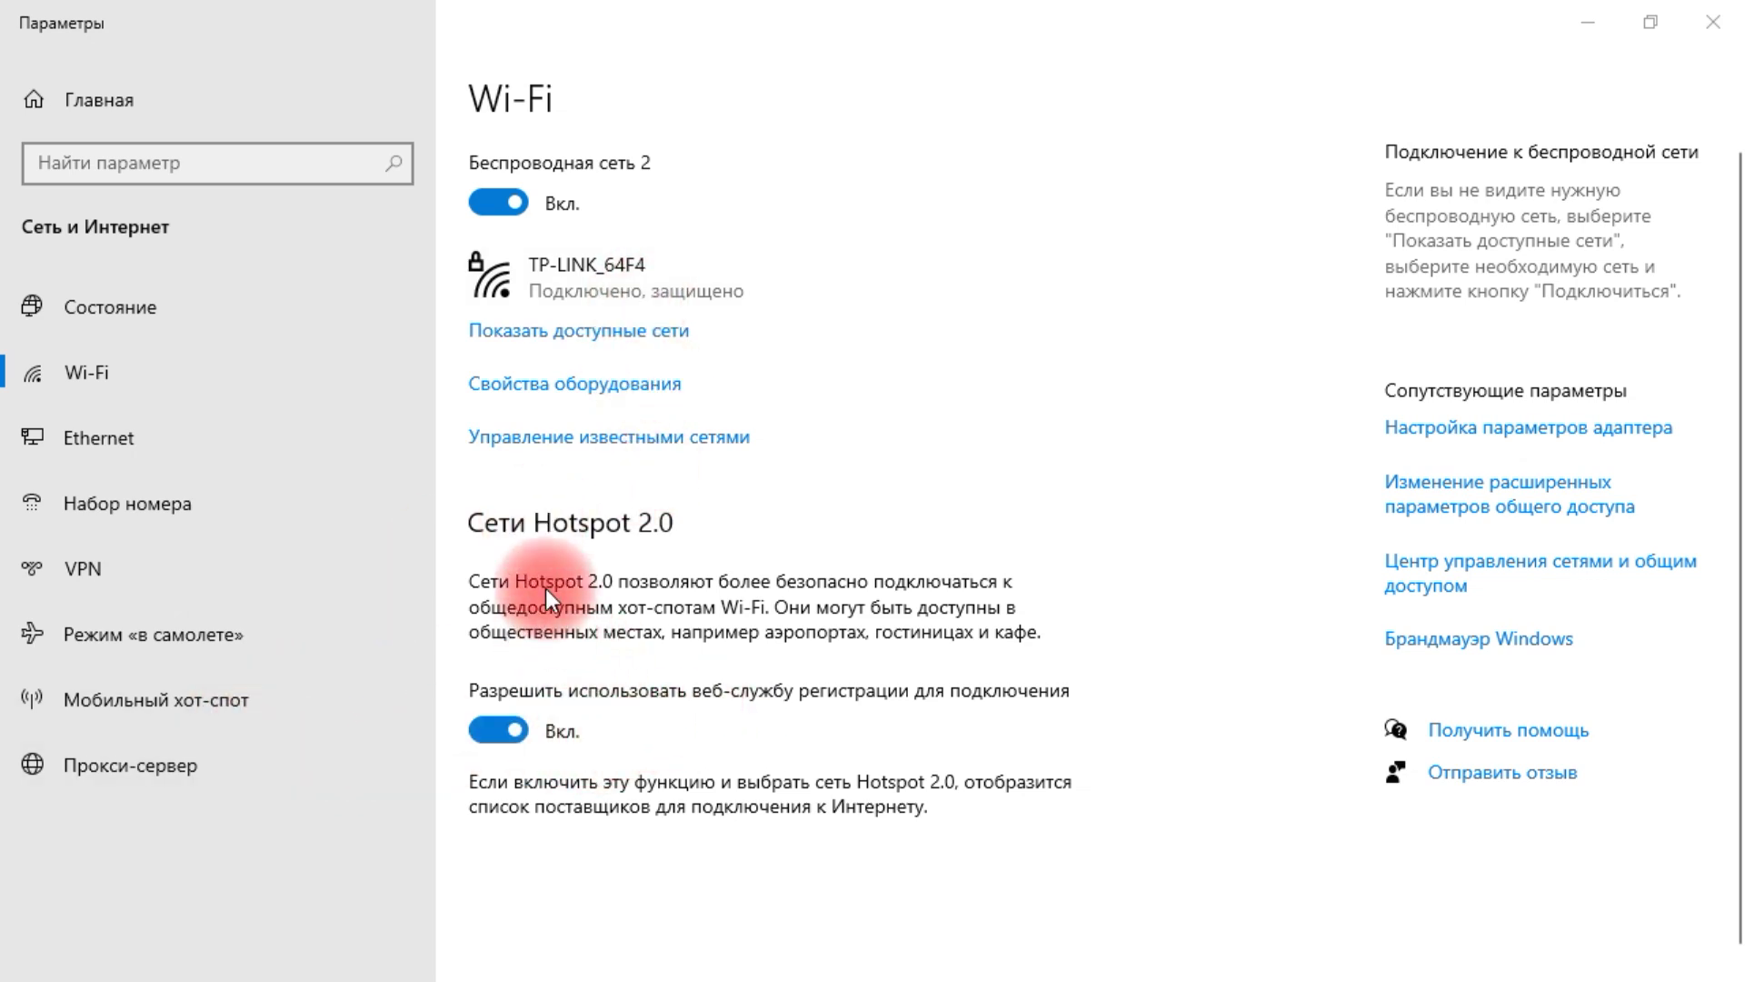
{"action": "left_click", "coordinate": [218, 697]}
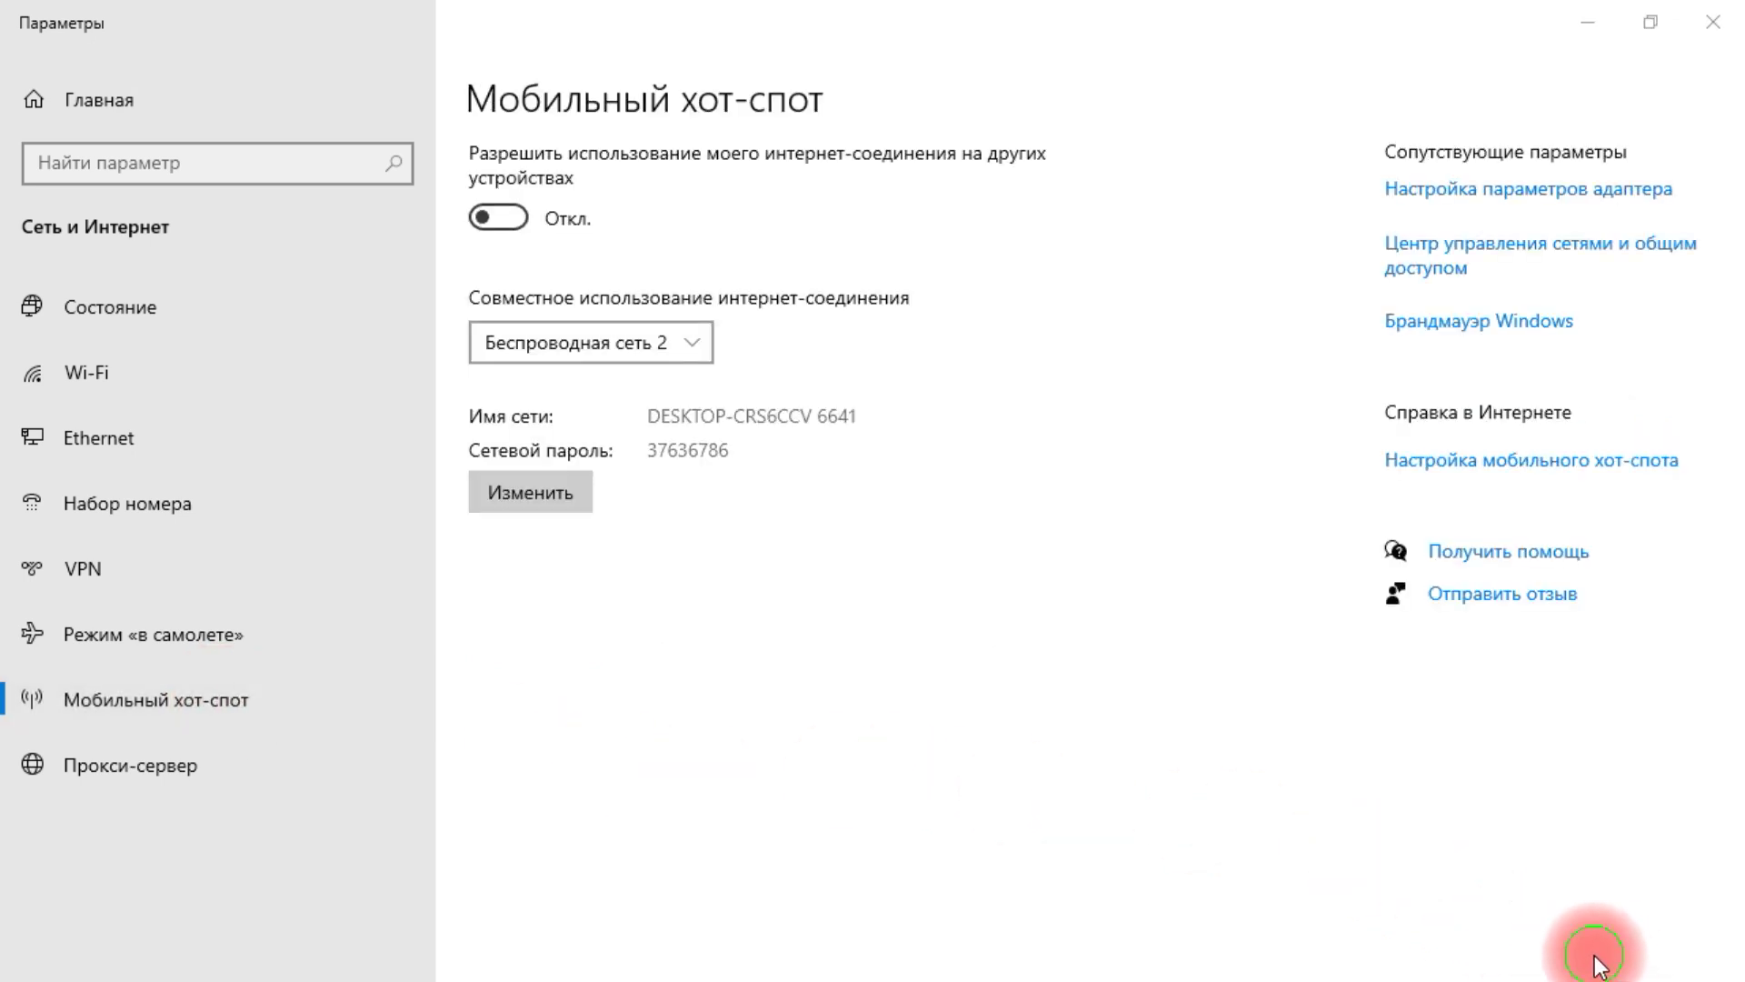
{"action": "left_click", "coordinate": [587, 487]}
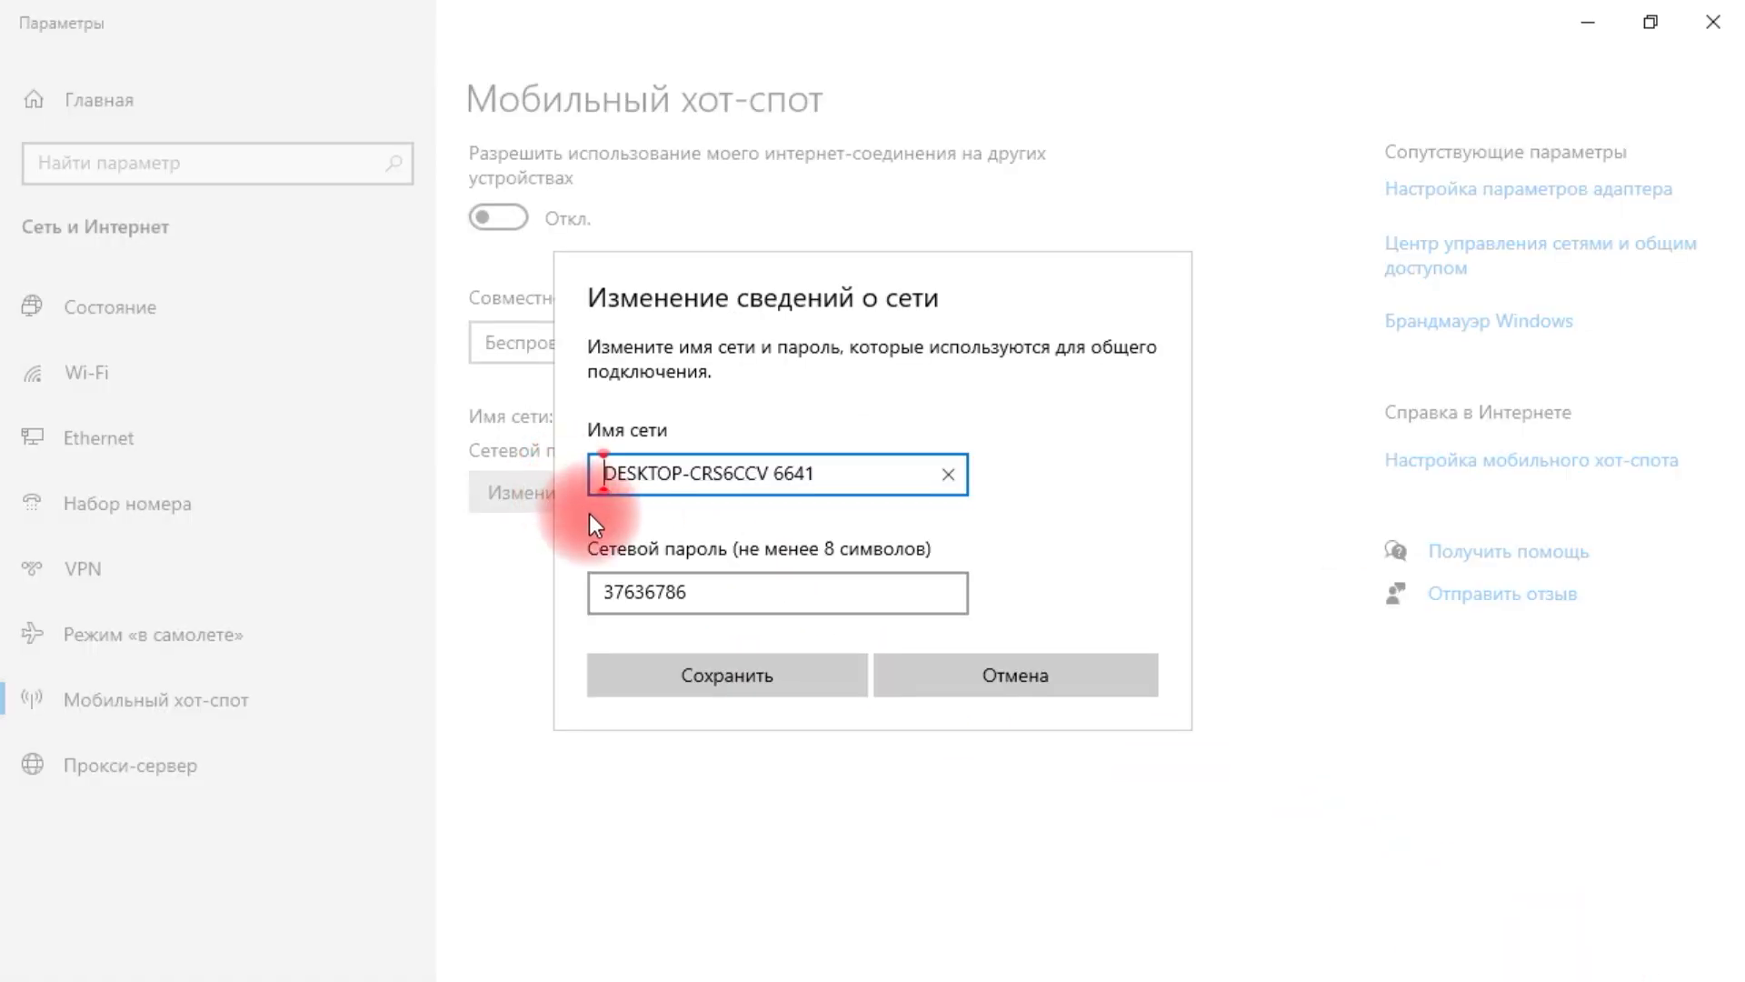
{"action": "left_click", "coordinate": [749, 592]}
{"action": "key", "text": "ctrl+a"}
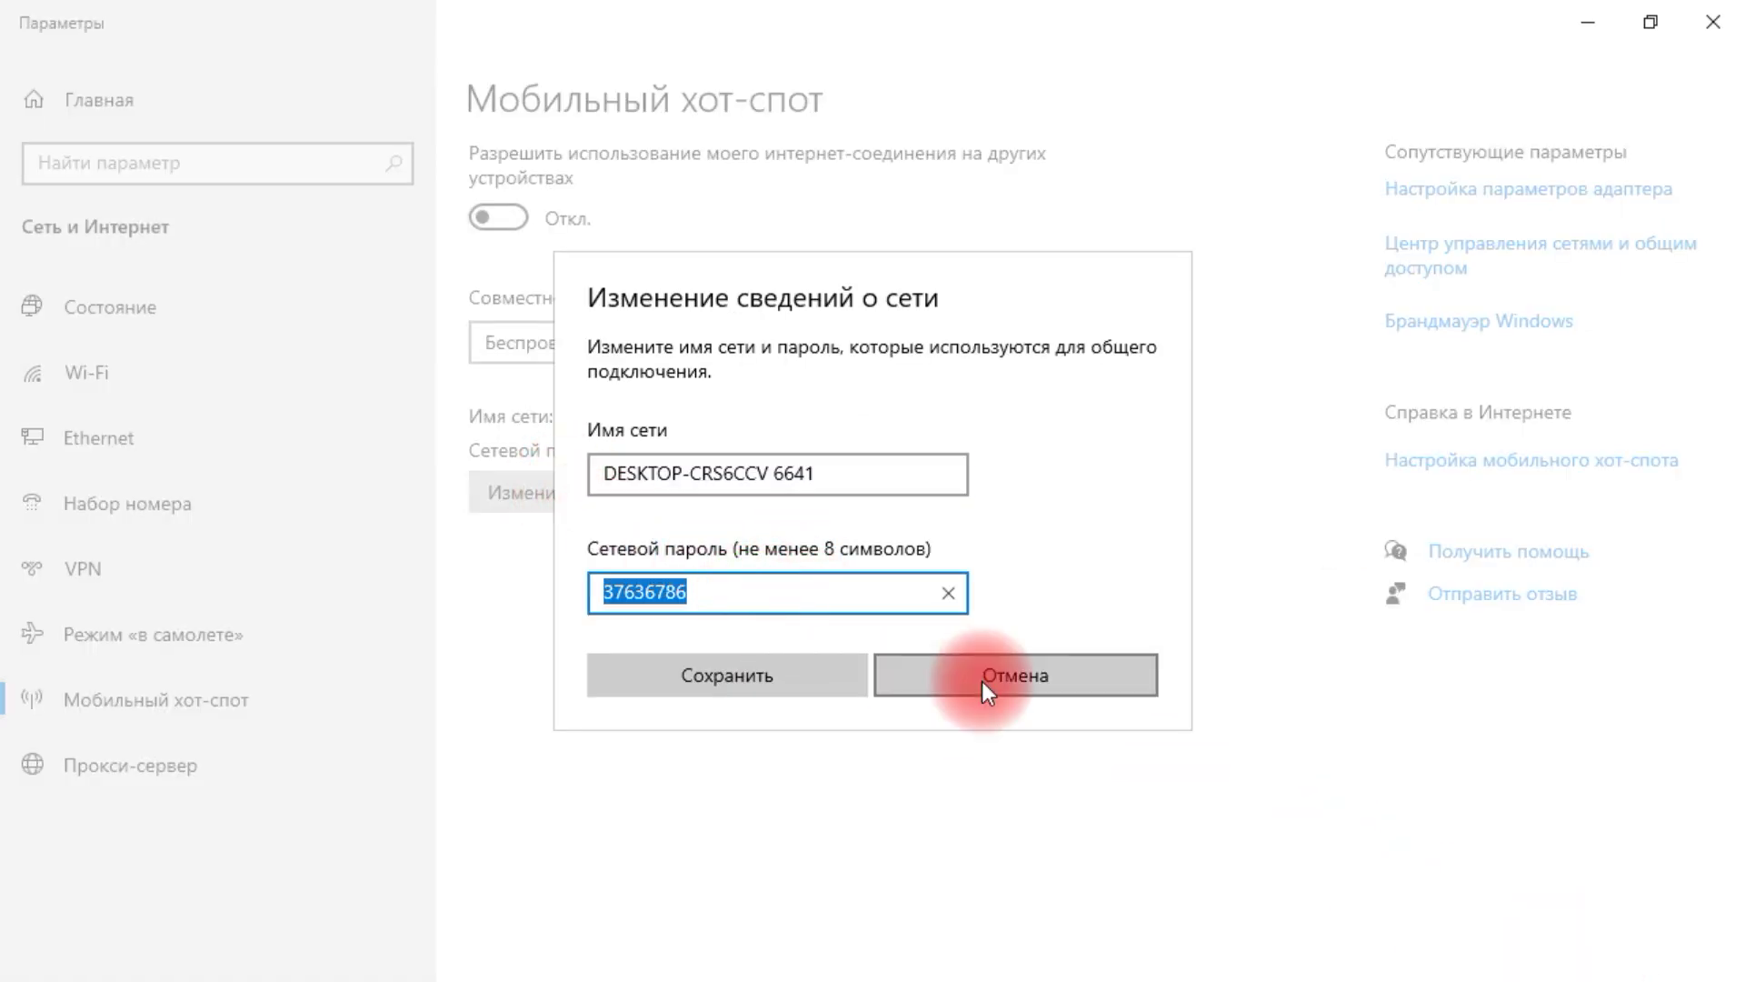
{"action": "triple_click", "coordinate": [747, 480]}
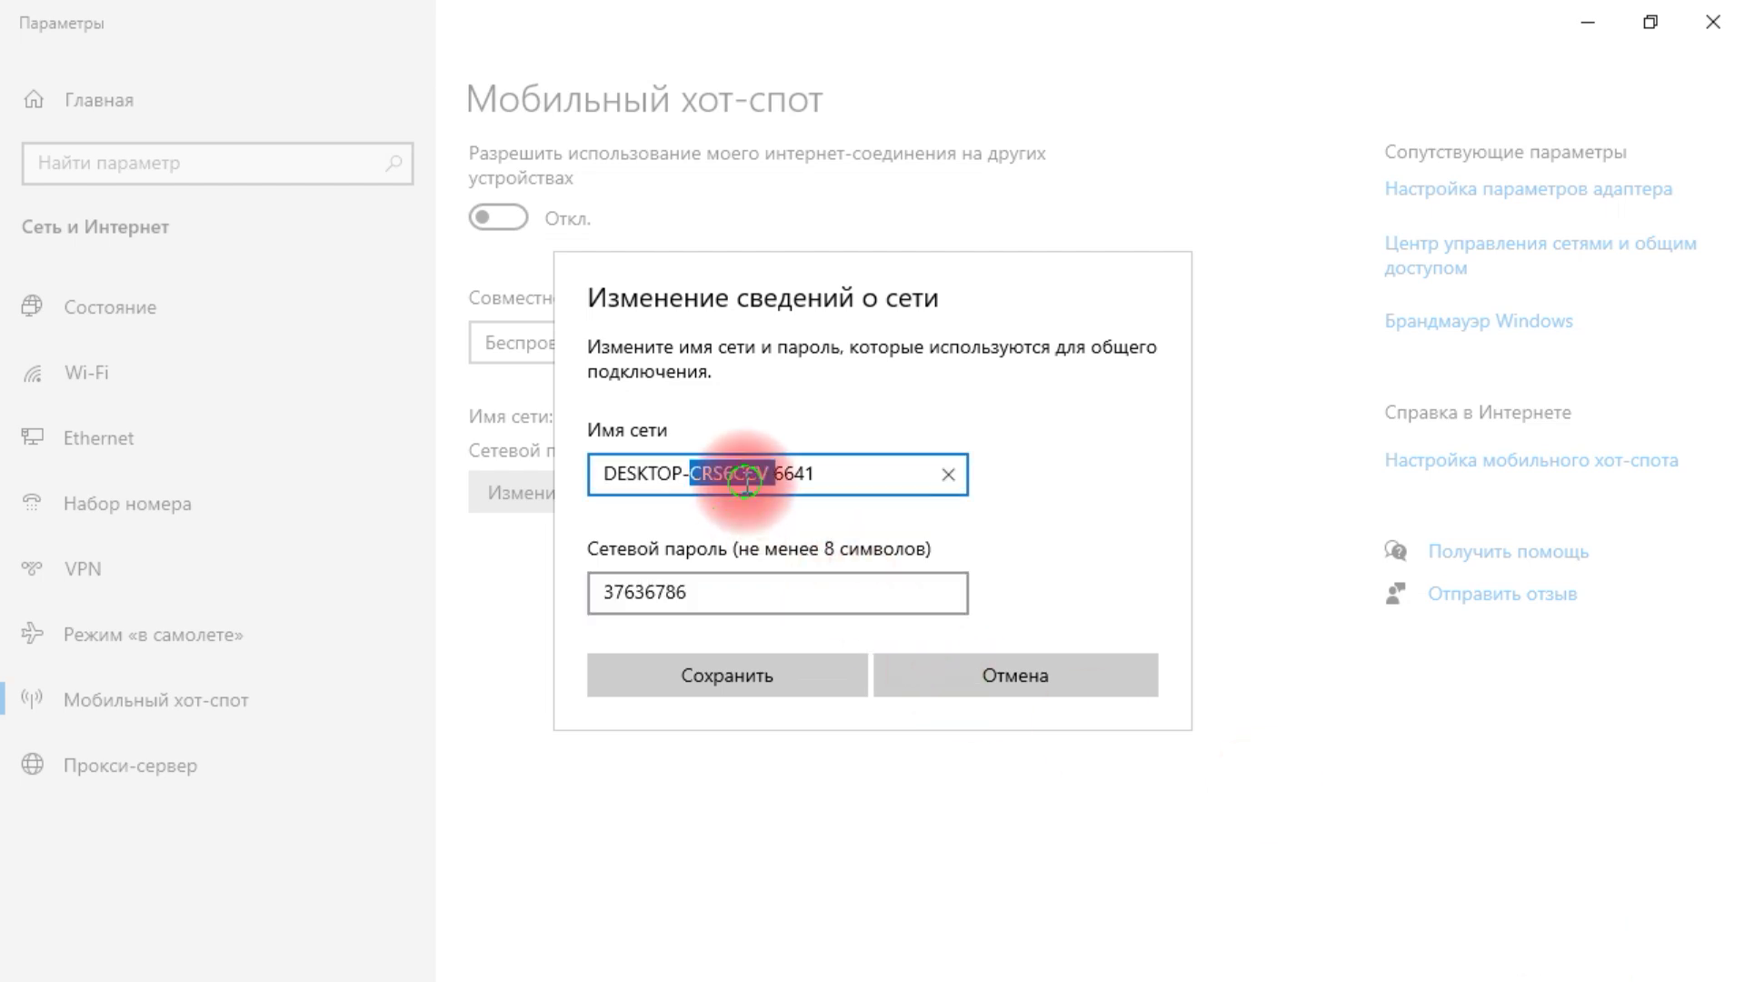
{"action": "left_click", "coordinate": [1007, 685]}
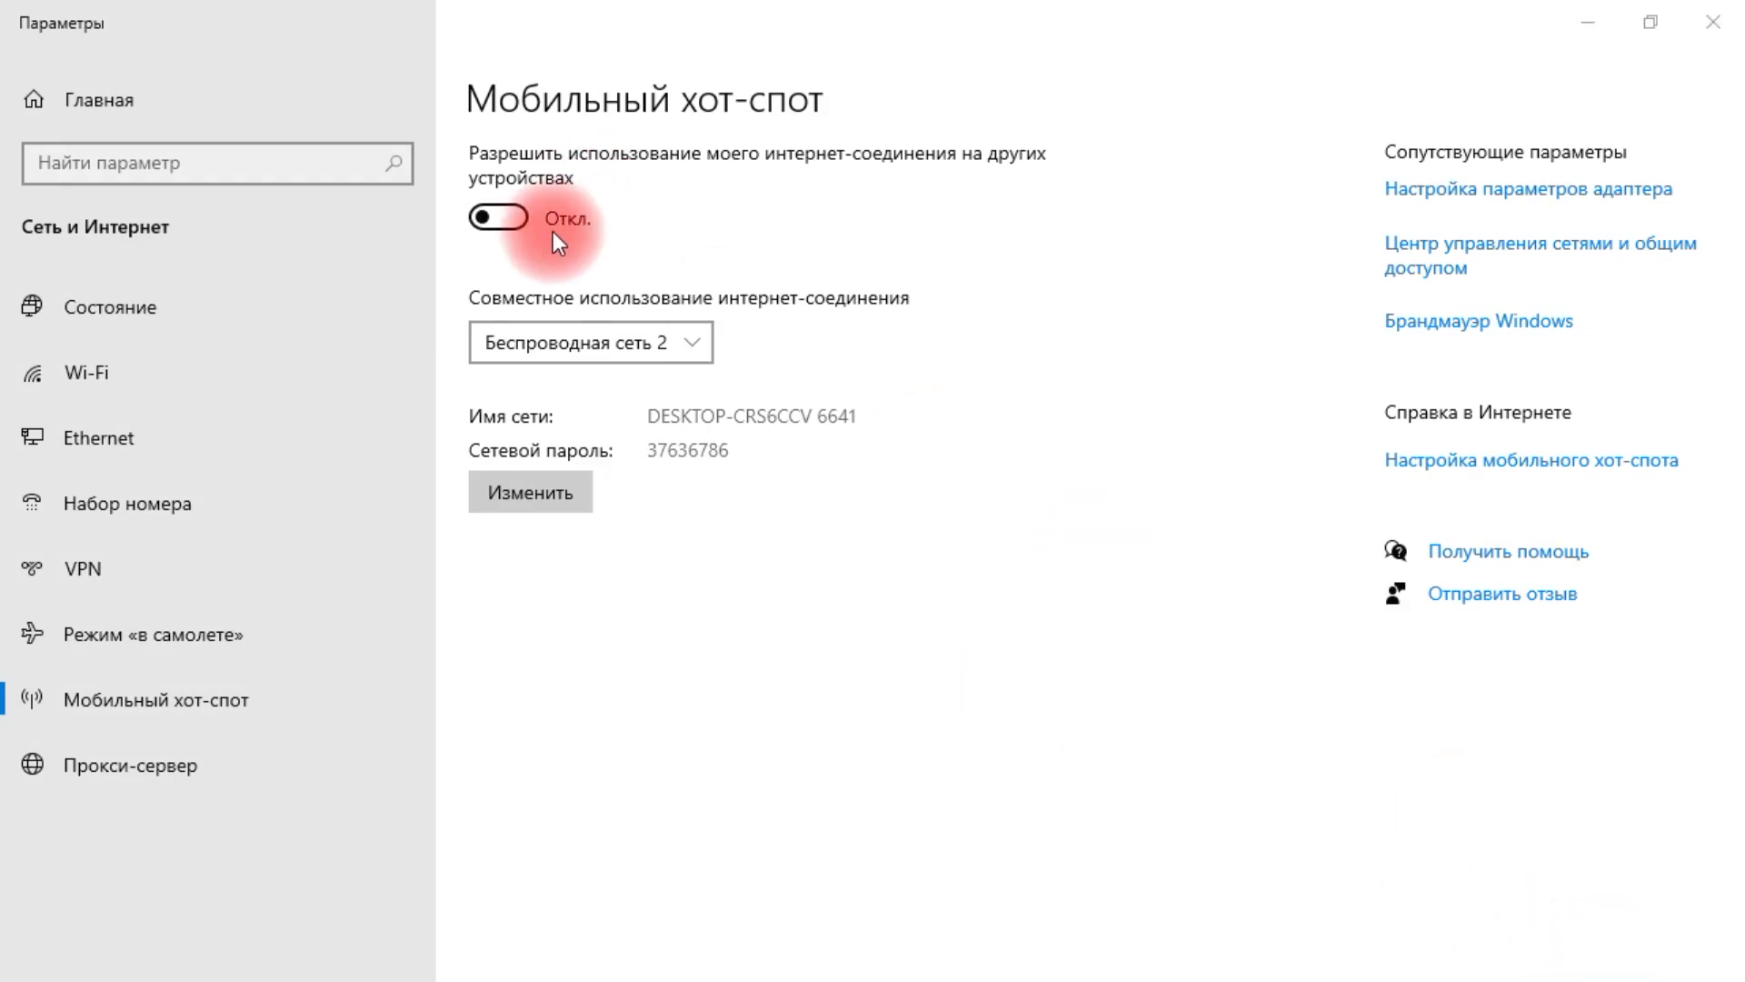
- Turn on sharing of the internet connection through the mobile hotspot and close Settings
{"action": "left_click", "coordinate": [516, 216]}
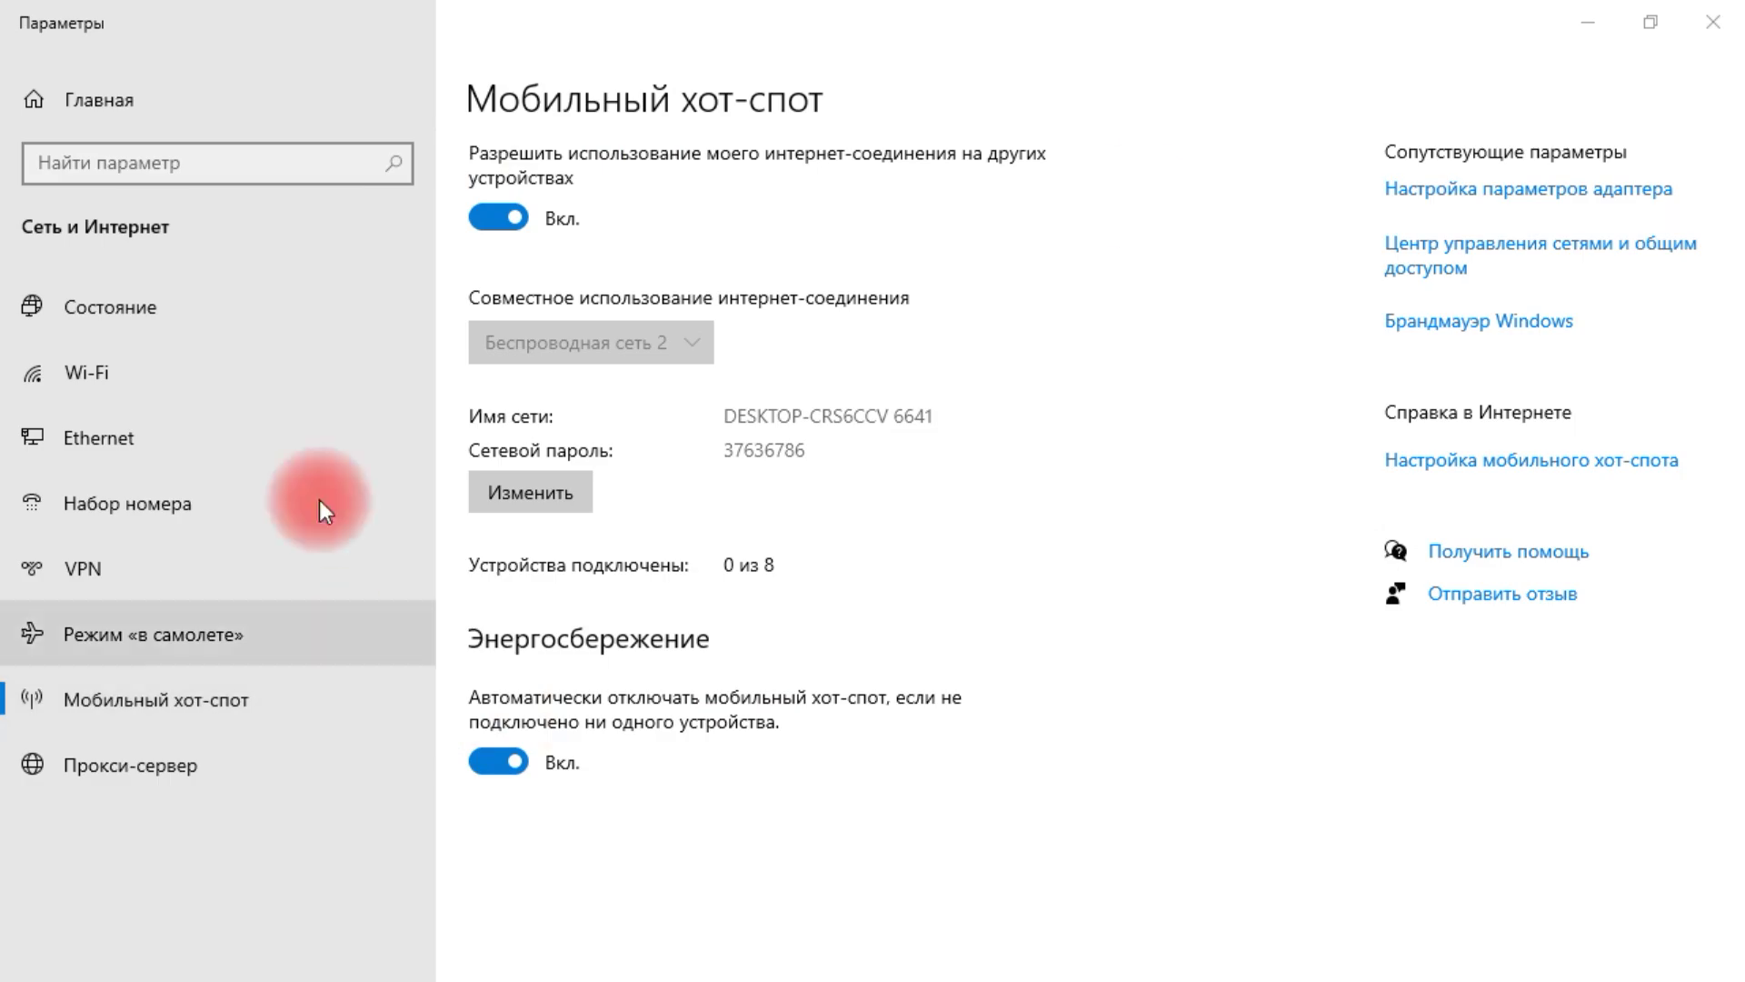
{"action": "left_click", "coordinate": [1723, 27]}
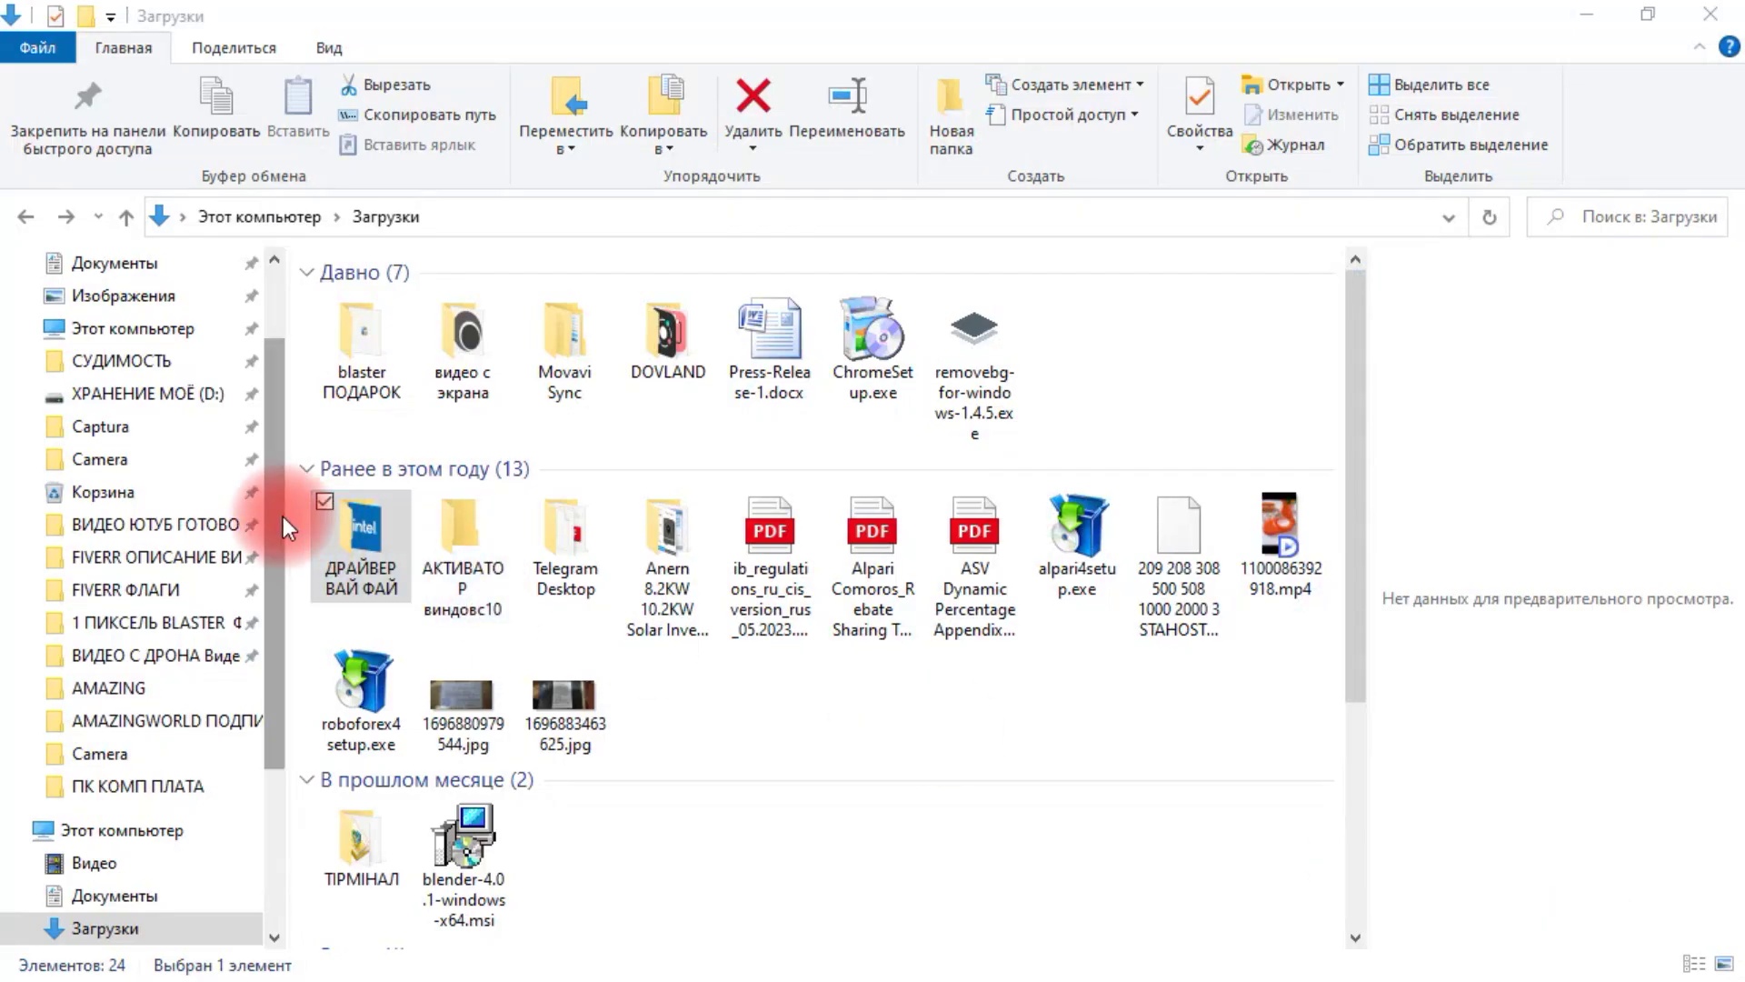
- In the Downloads folder, open the ДРАЙВЕР ВАЙ ФАЙ folder and select the WiFi-22.220.0-Driver64-Win10-Win11 installer
{"action": "left_click", "coordinate": [384, 582]}
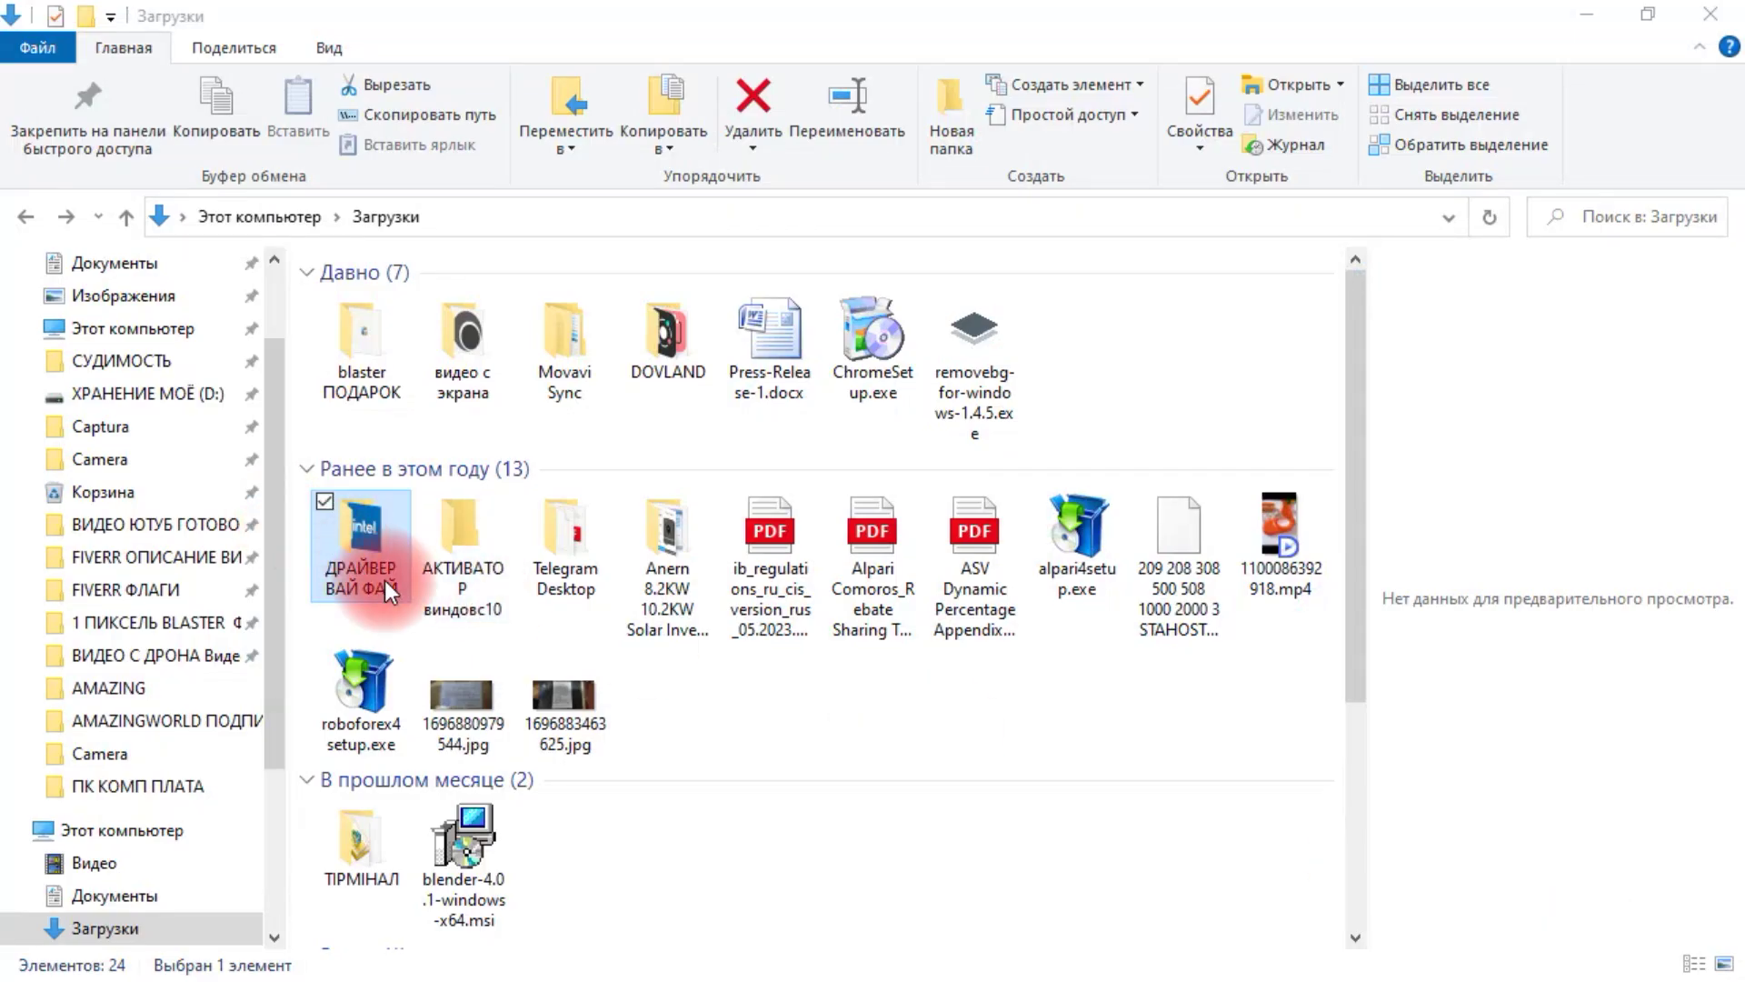
{"action": "double_click", "coordinate": [385, 580]}
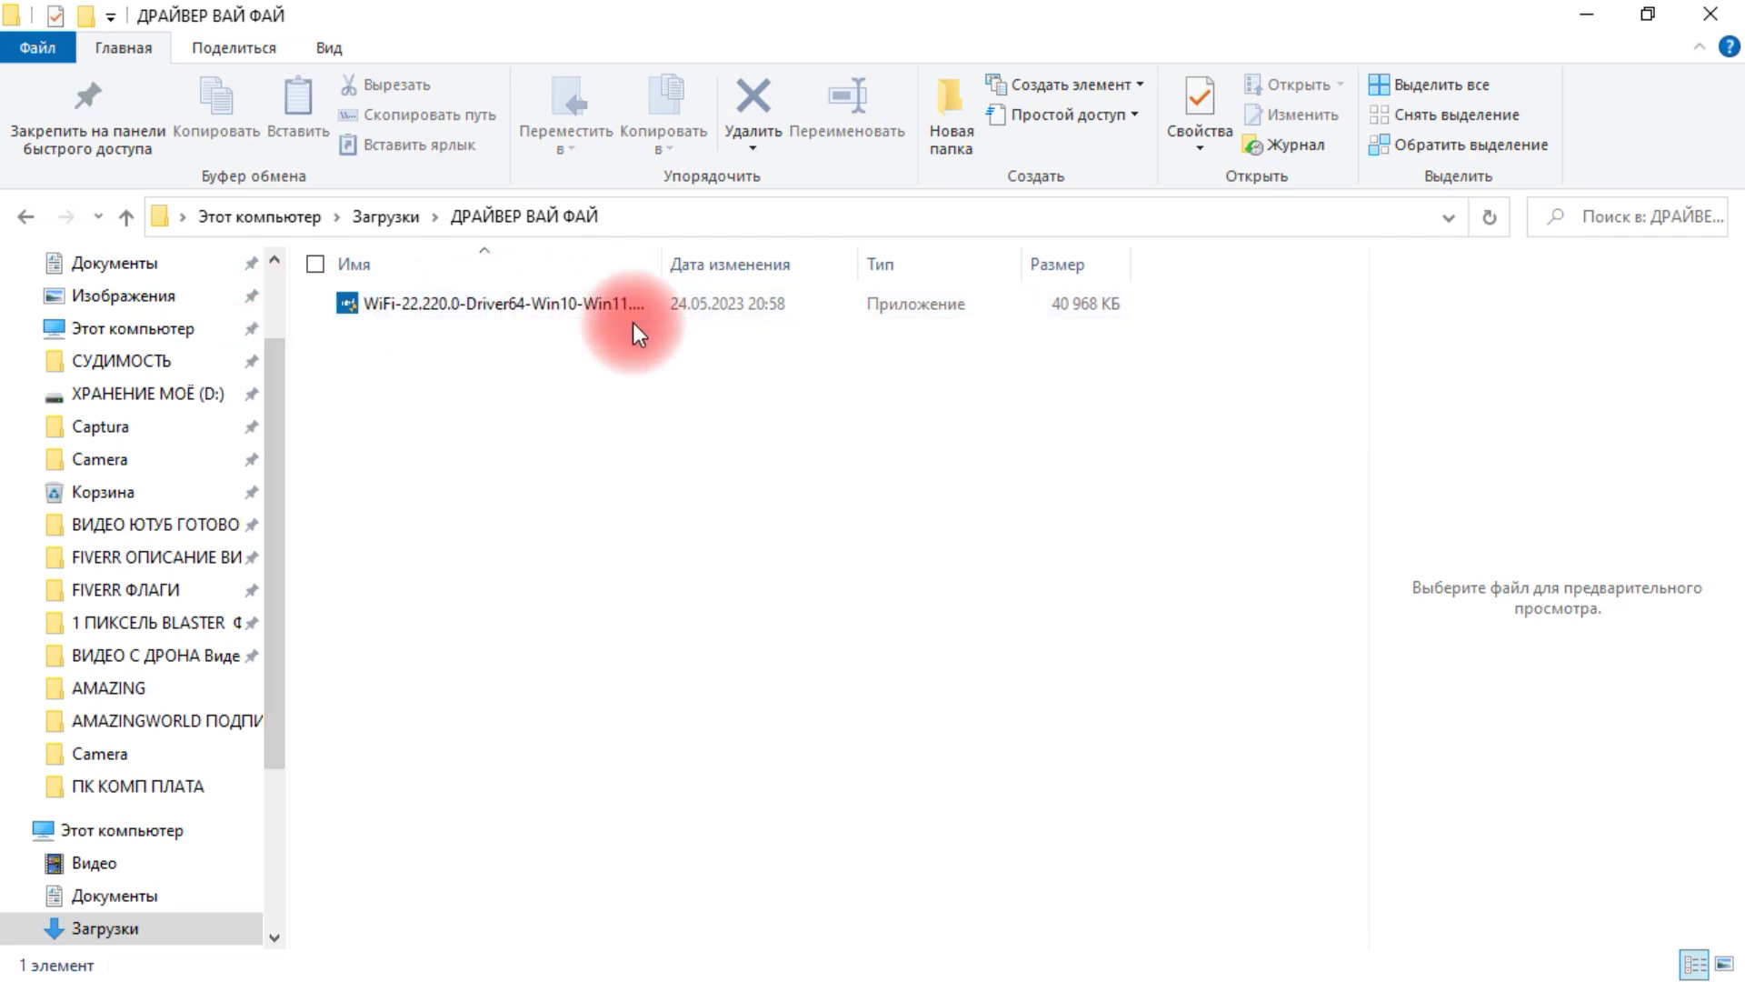
{"action": "left_click", "coordinate": [499, 313]}
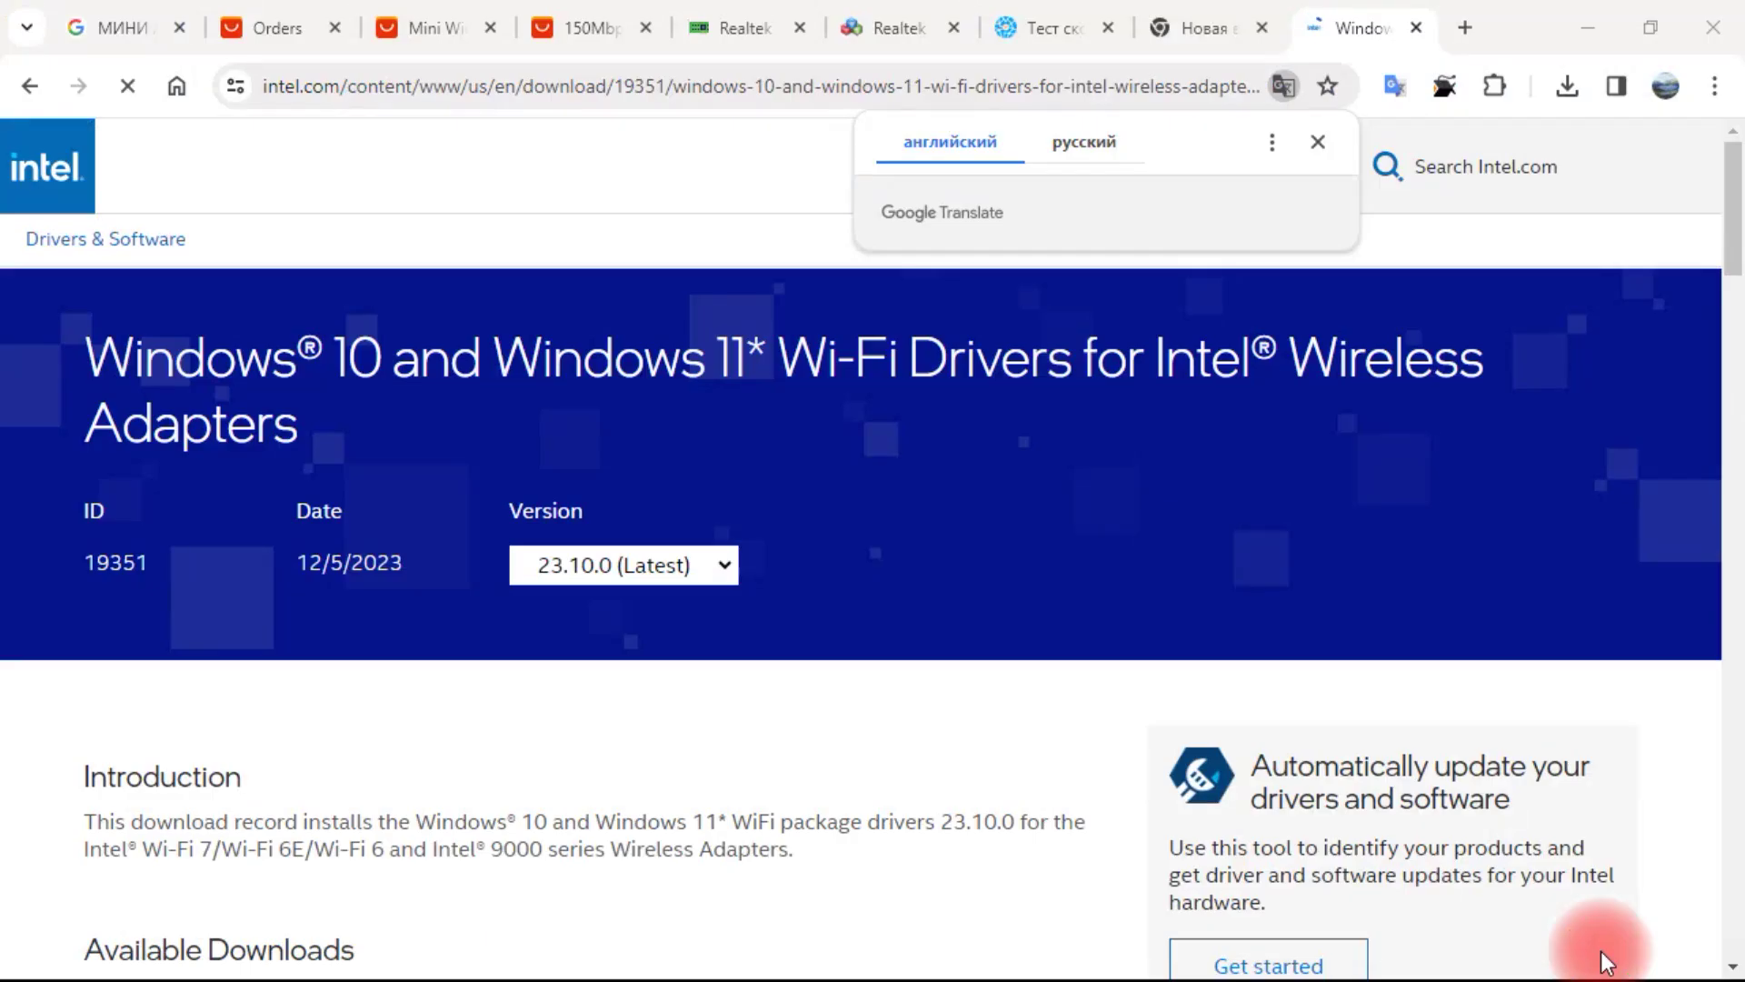
- Examine Intel's Windows 10 and Windows 11 Wi-Fi driver page in Chrome, including its address, introduction, available downloads and detailed description
{"action": "scroll", "coordinate": [834, 527], "scroll_direction": "down", "scroll_amount": 15}
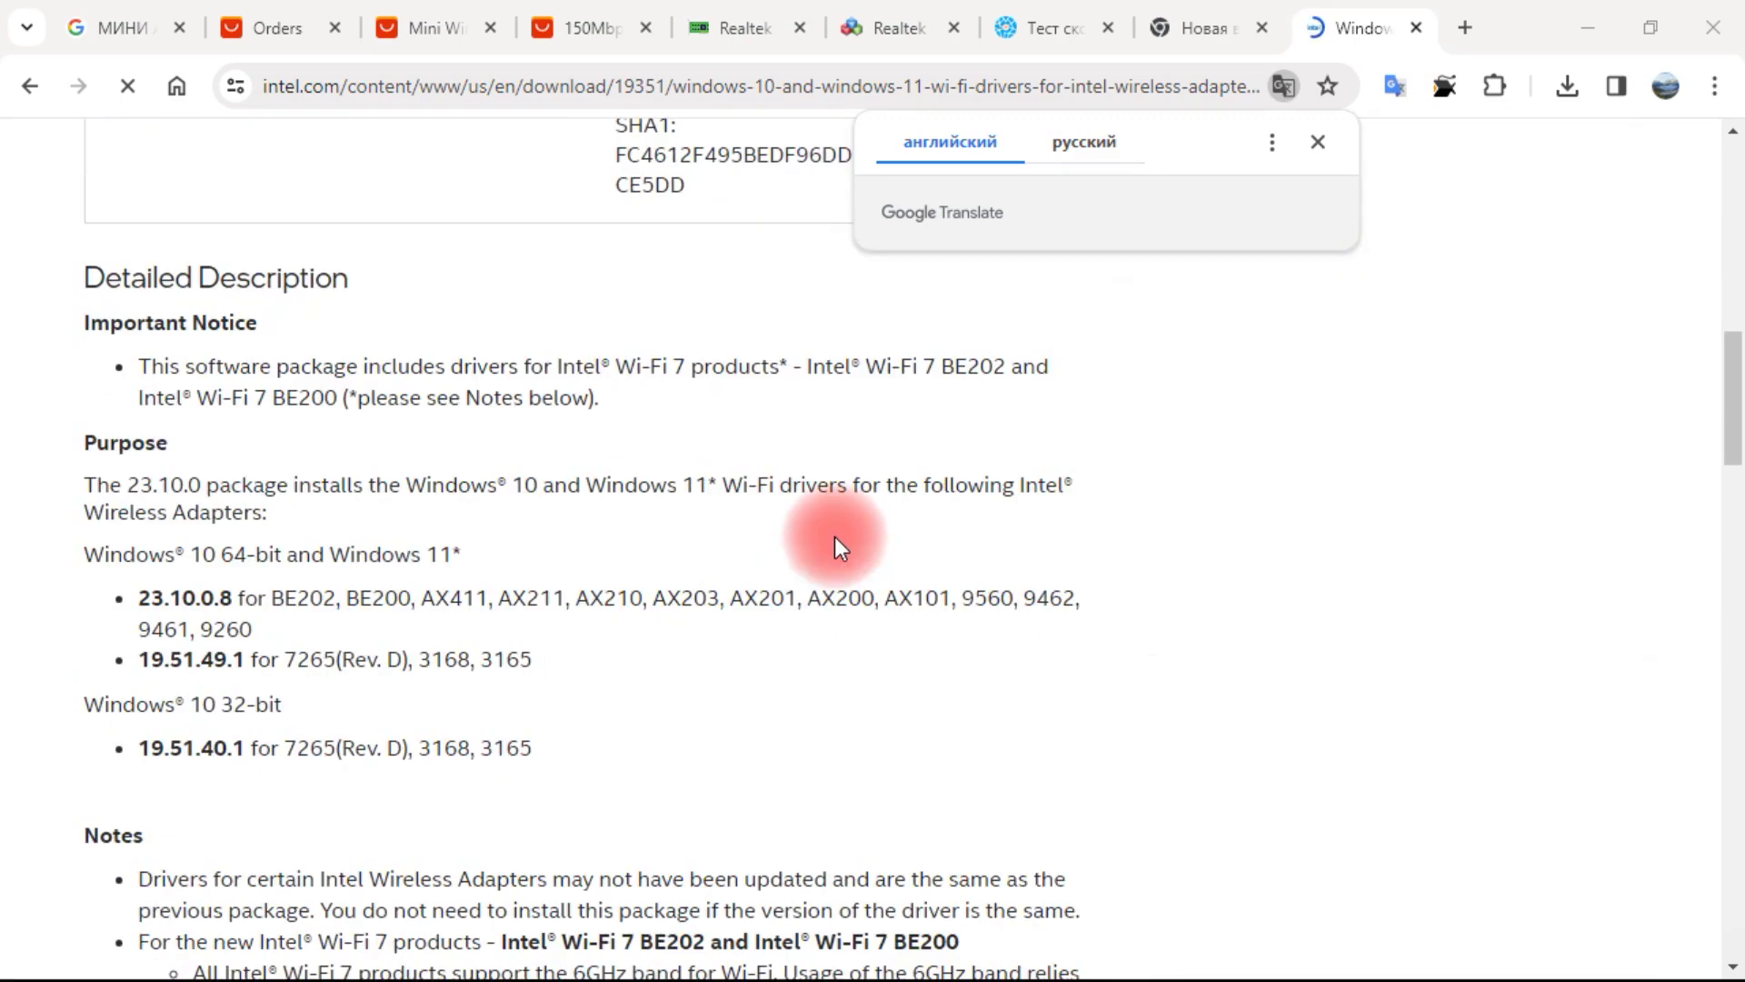
{"action": "scroll", "coordinate": [834, 542], "scroll_direction": "up", "scroll_amount": 6}
{"action": "scroll", "coordinate": [833, 542], "scroll_direction": "up", "scroll_amount": 10}
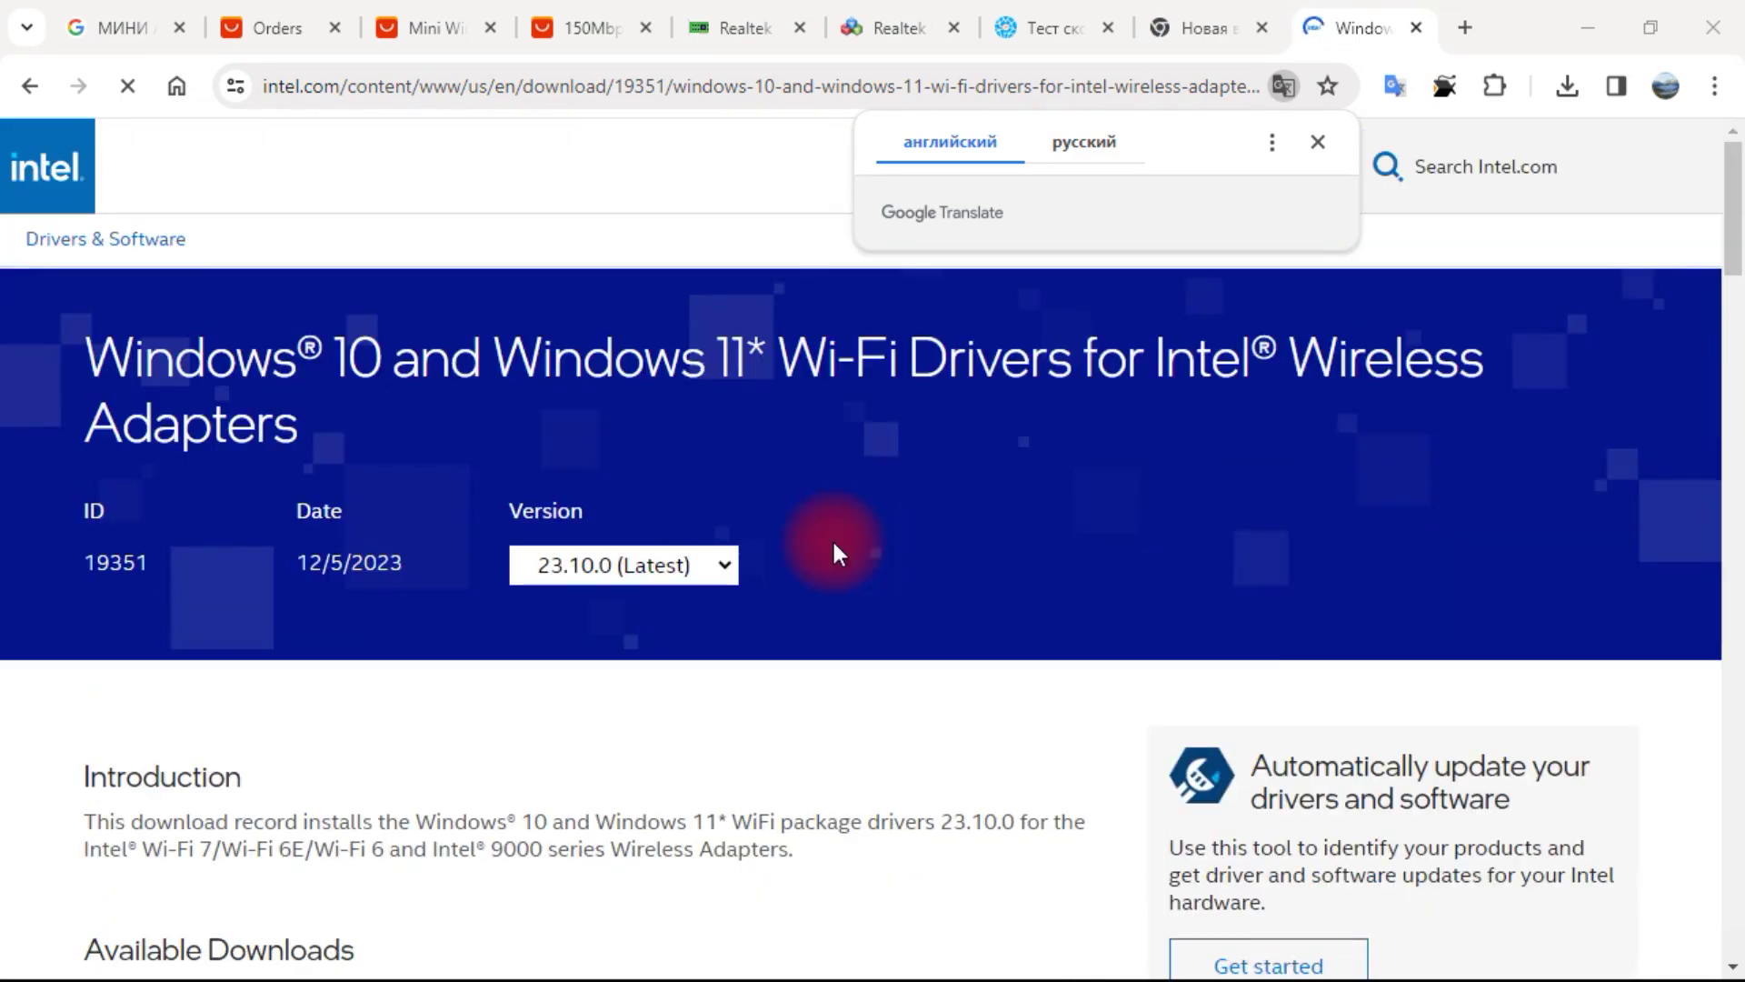
{"action": "left_click", "coordinate": [483, 91]}
{"action": "left_click", "coordinate": [487, 87]}
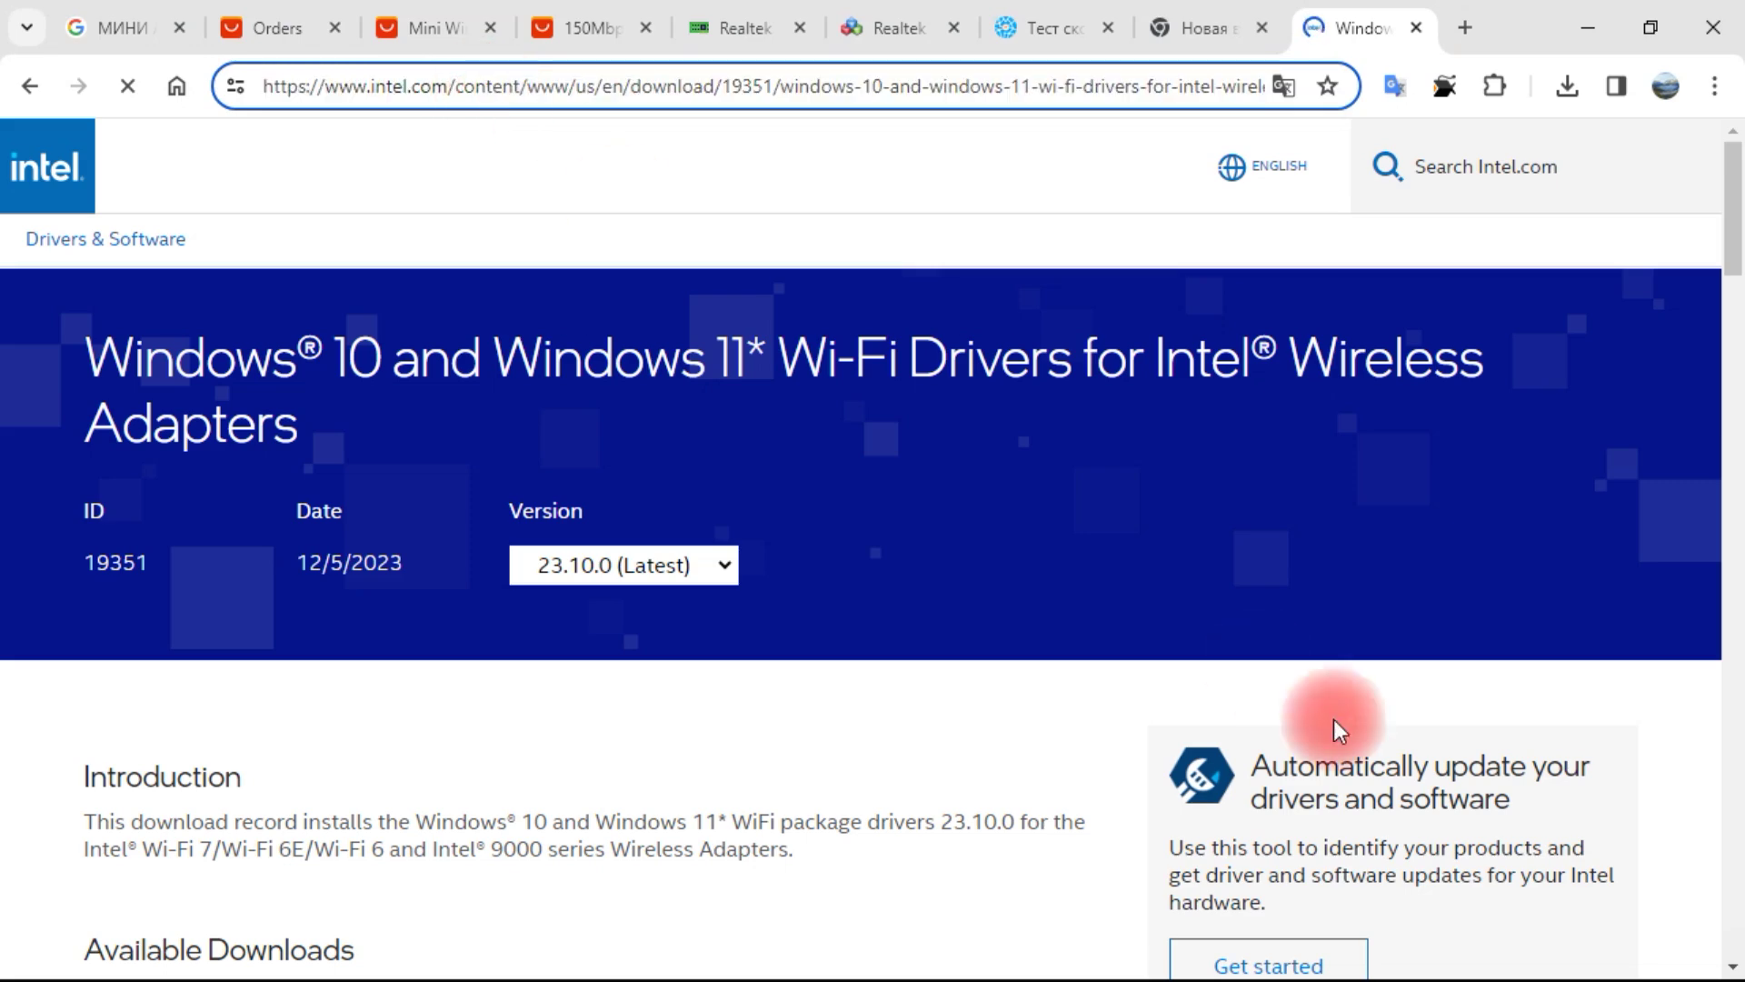
{"action": "scroll", "coordinate": [1591, 954], "scroll_direction": "down", "scroll_amount": 9}
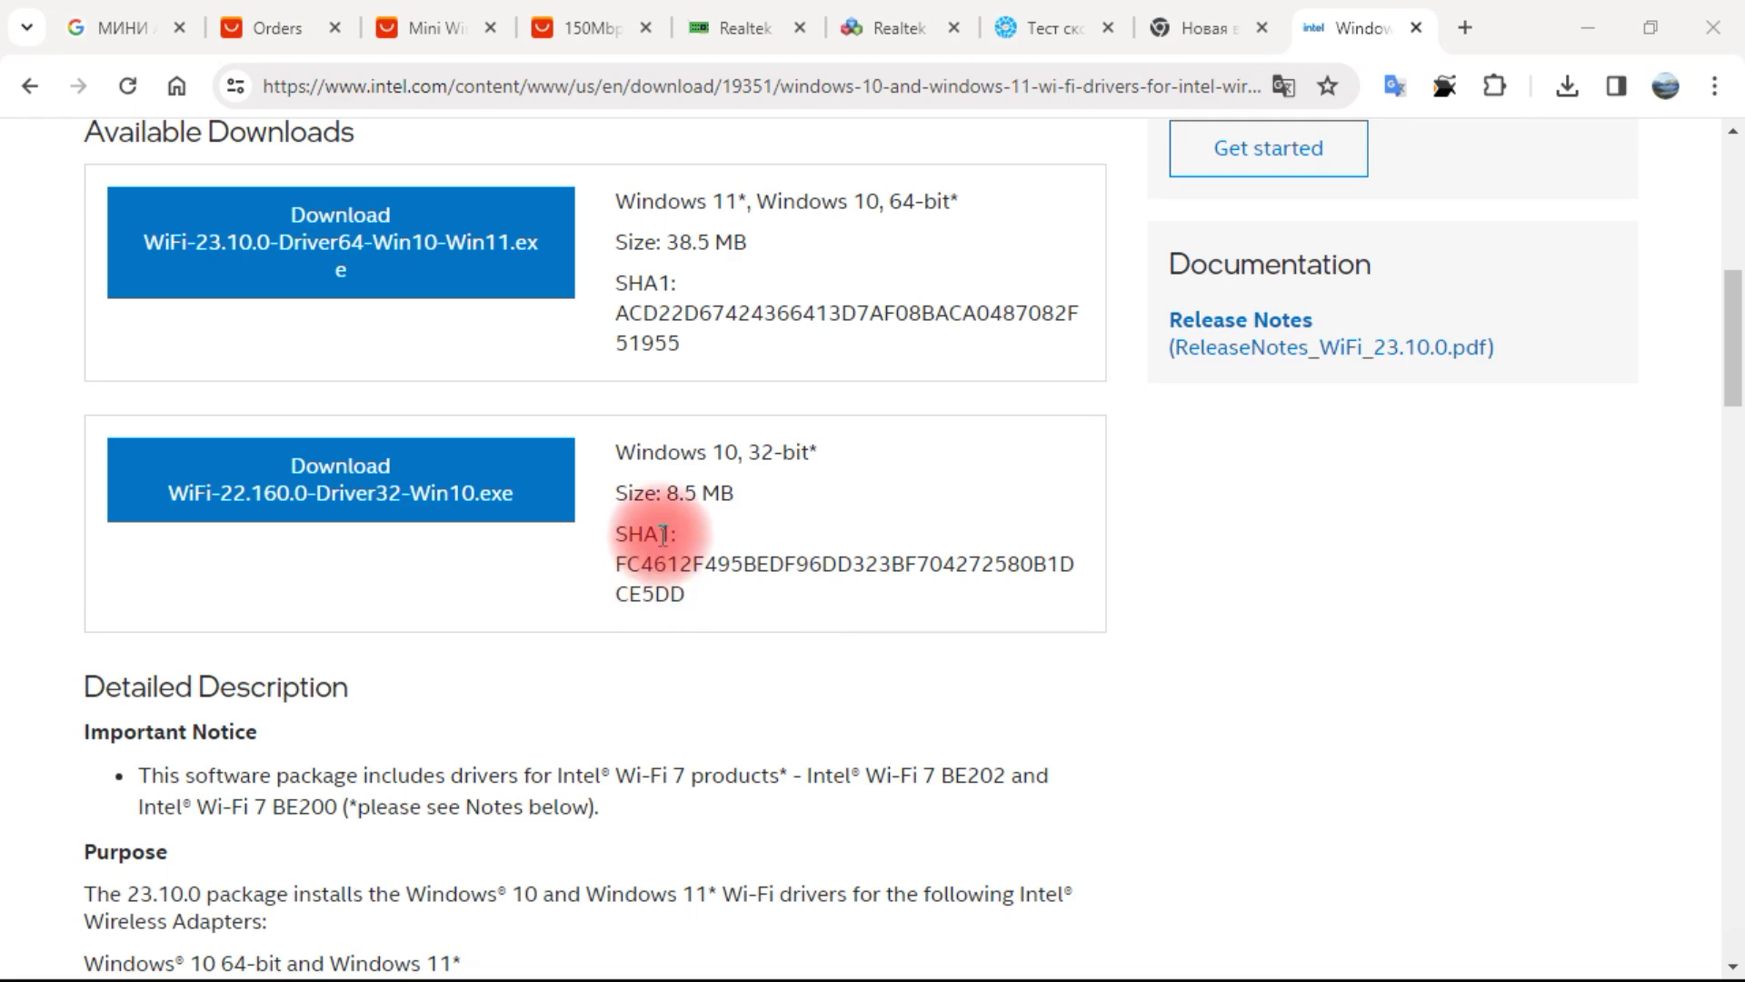
{"action": "left_click", "coordinate": [800, 466]}
{"action": "scroll", "coordinate": [1085, 800], "scroll_direction": "down", "scroll_amount": 5}
{"action": "scroll", "coordinate": [1086, 800], "scroll_direction": "down", "scroll_amount": 6}
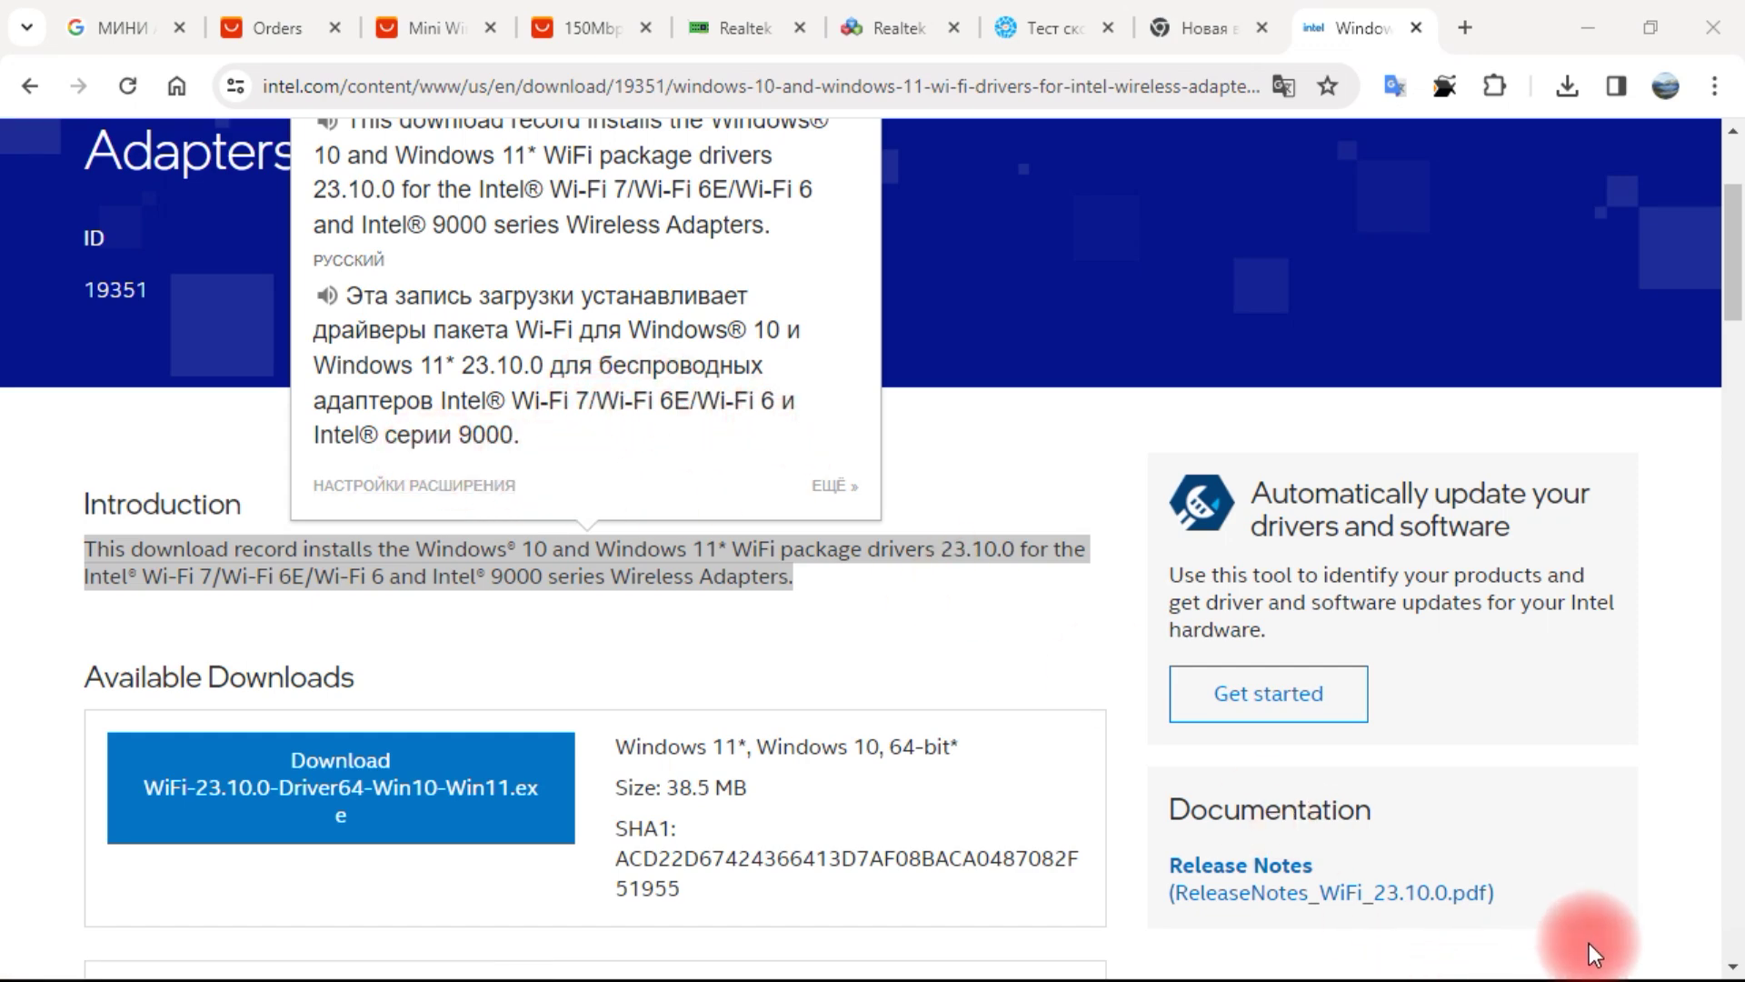
- Close the Intel driver tab and the new tab, and look over the AliExpress Mini Wireless Wifi Adapter page and its related items
{"action": "key", "text": "ctrl+w"}
{"action": "key", "text": "ctrl+w"}
{"action": "scroll", "coordinate": [343, 576], "scroll_direction": "up", "scroll_amount": 3}
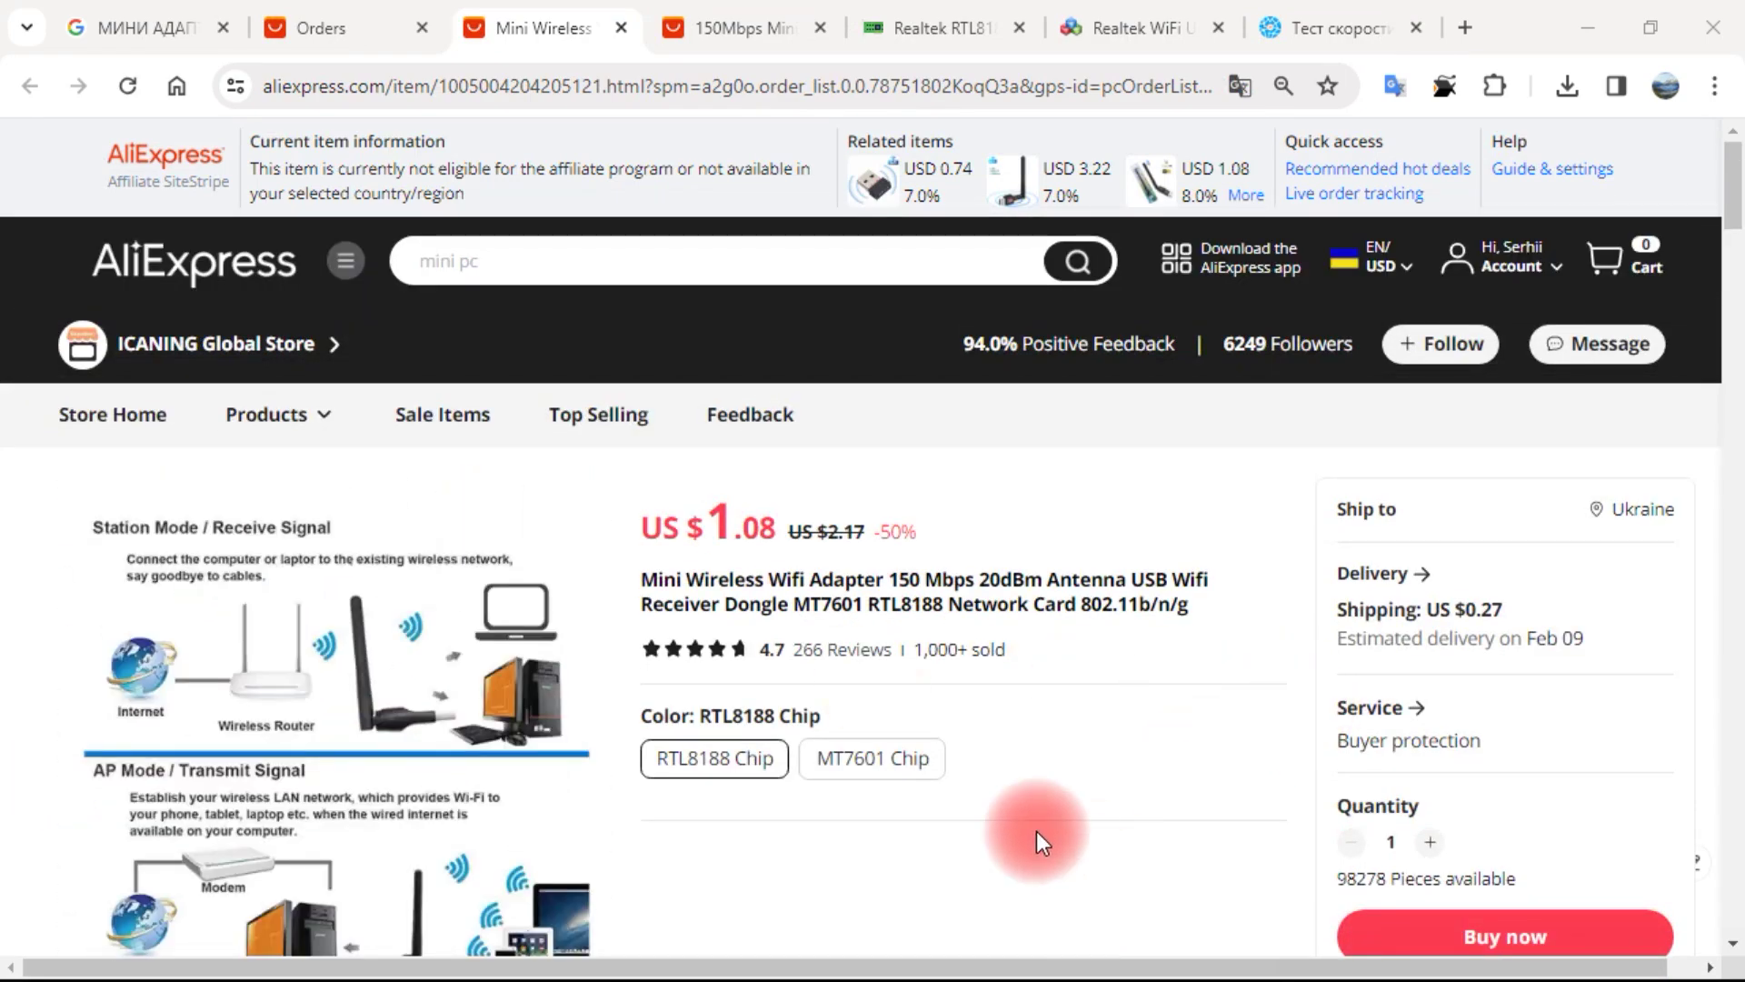
{"action": "scroll", "coordinate": [1027, 831], "scroll_direction": "down", "scroll_amount": 2}
{"action": "scroll", "coordinate": [413, 820], "scroll_direction": "down", "scroll_amount": 3}
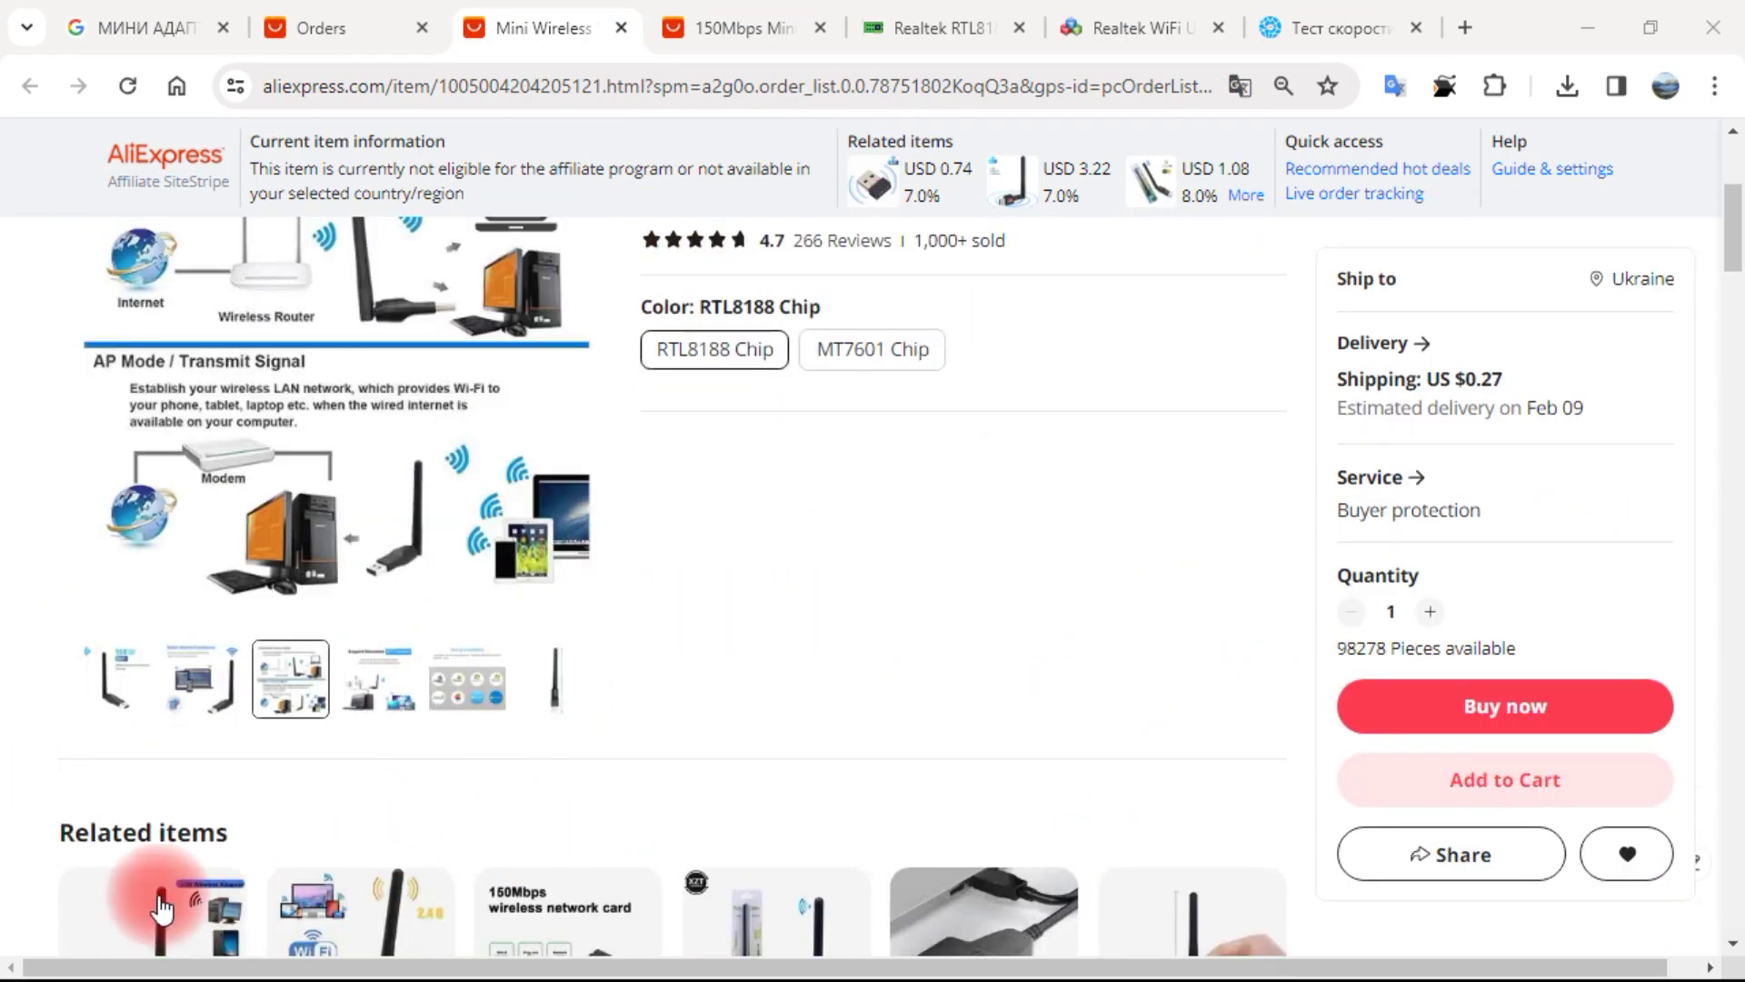
{"action": "scroll", "coordinate": [162, 909], "scroll_direction": "down", "scroll_amount": 3}
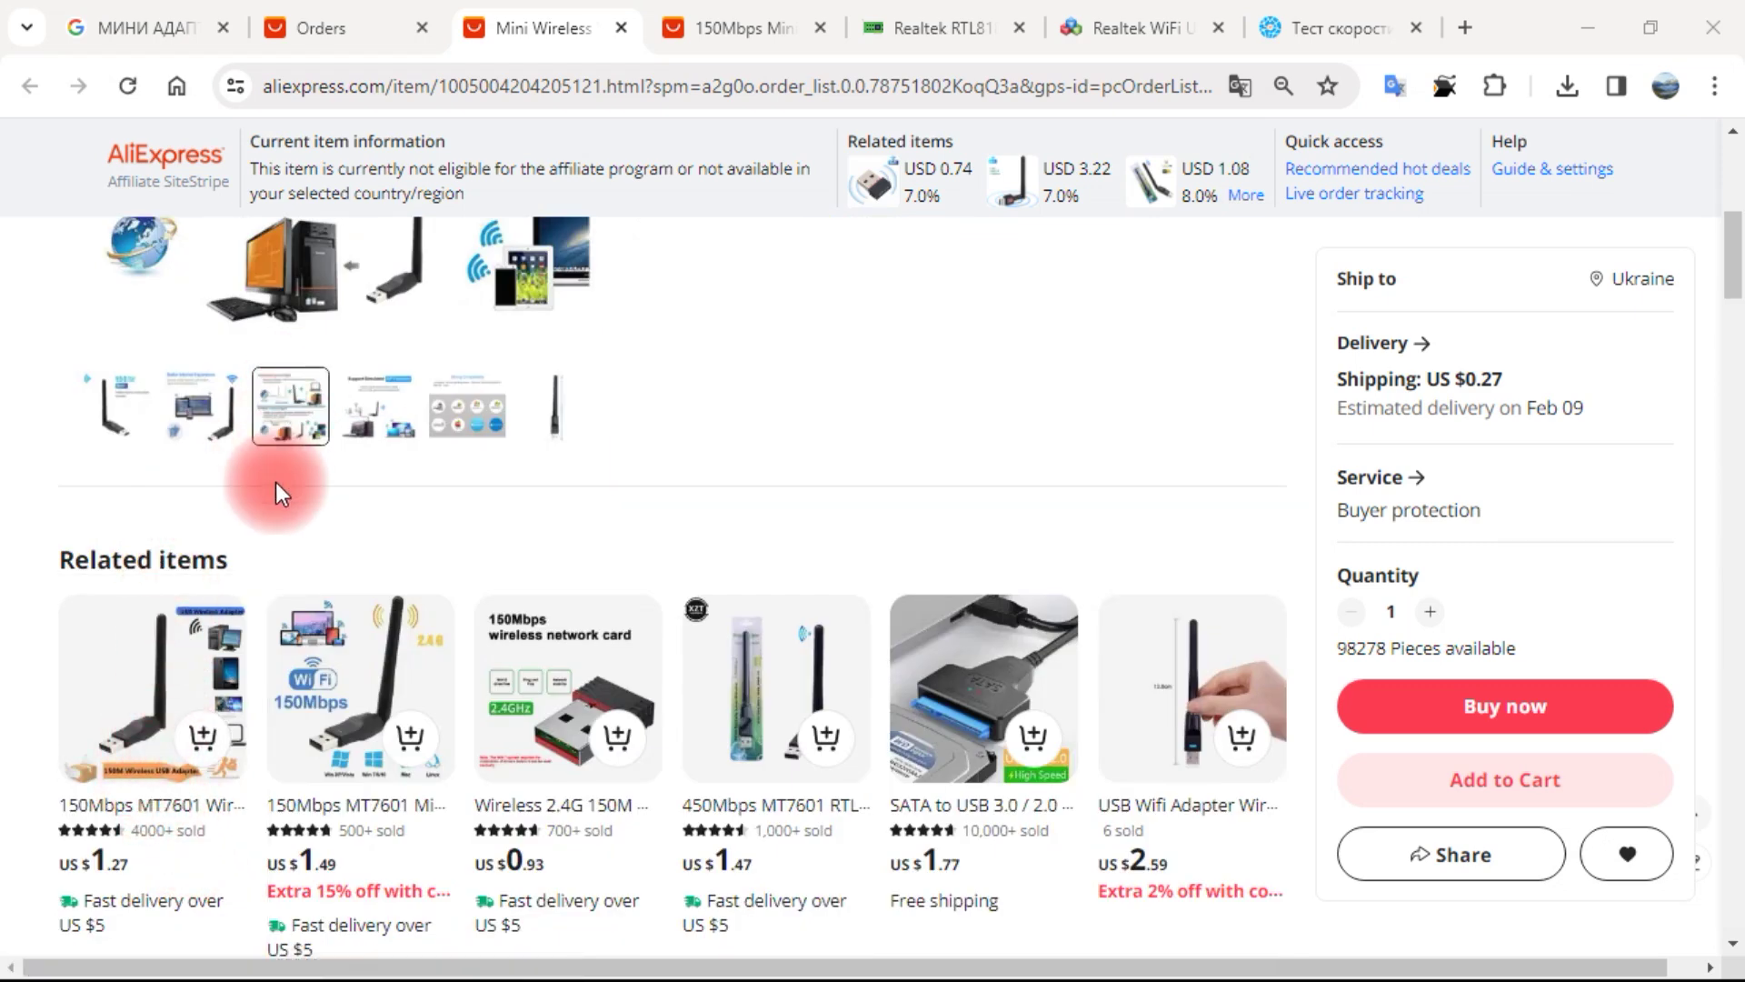
{"action": "scroll", "coordinate": [275, 482], "scroll_direction": "up", "scroll_amount": 4}
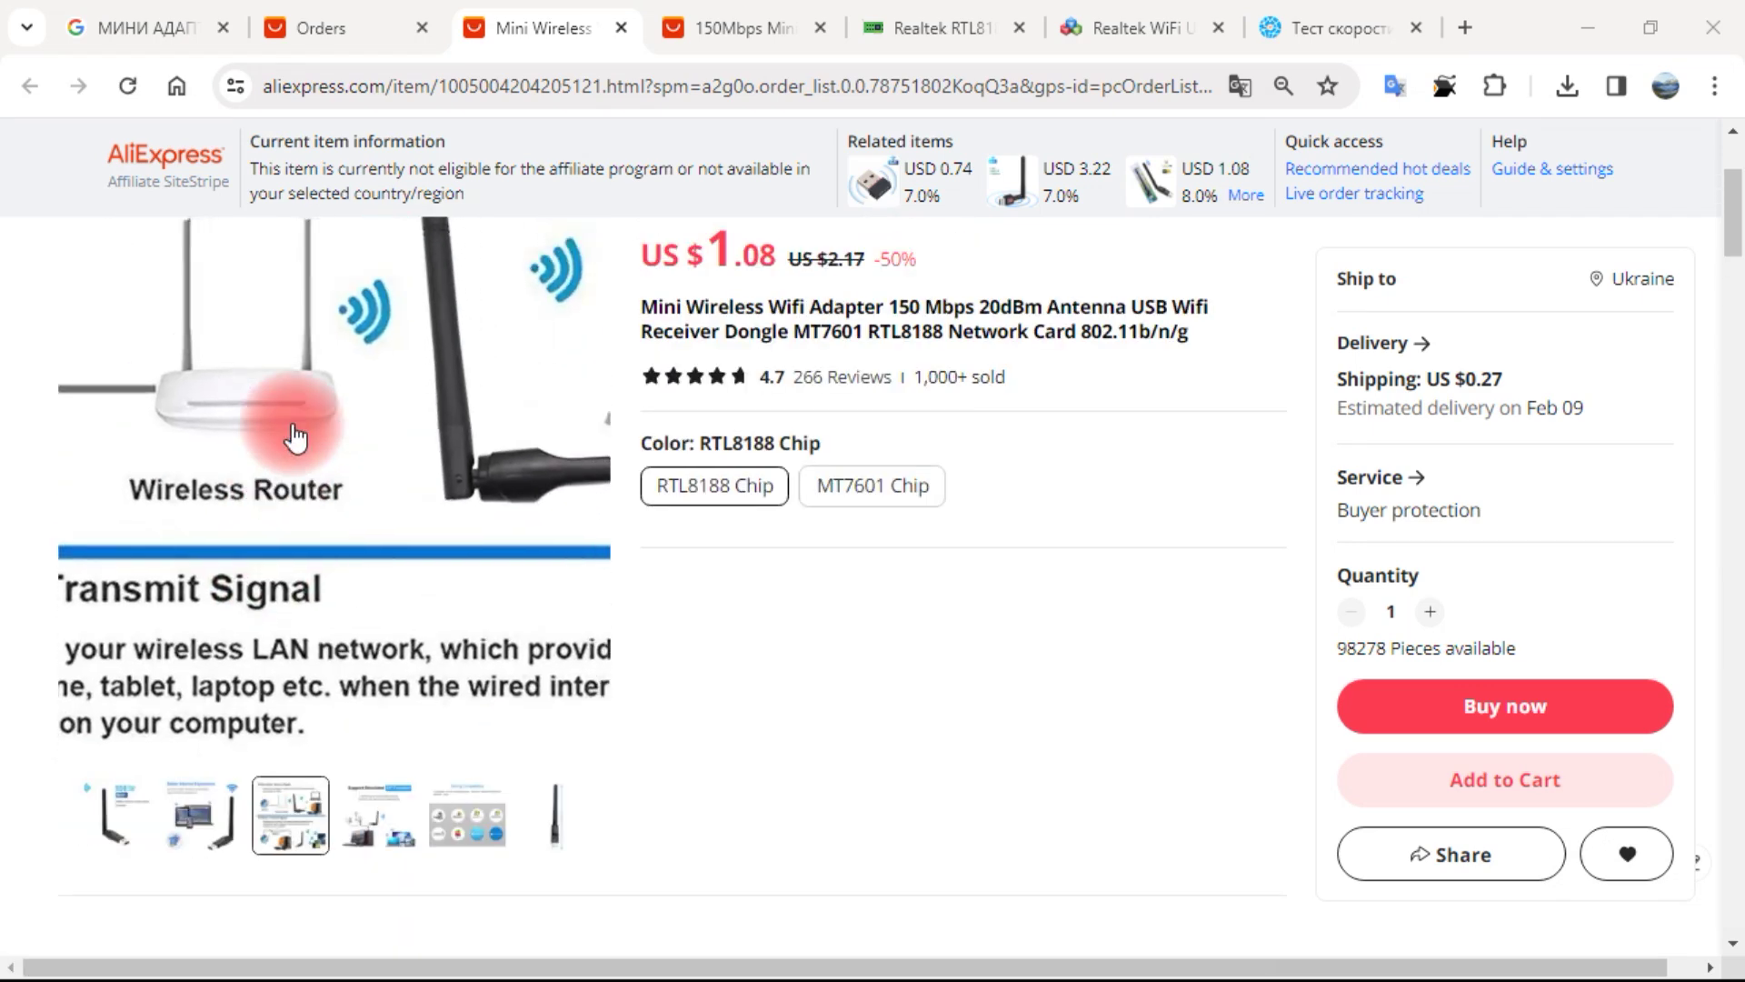
- Browse the driver folders in DOVLAND on drive D and run wifi_ralink_1.5.39.173.exe from the WI-FI WINDA 10 ДРАЙВЕР folder
{"action": "mouse_move", "coordinate": [556, 815]}
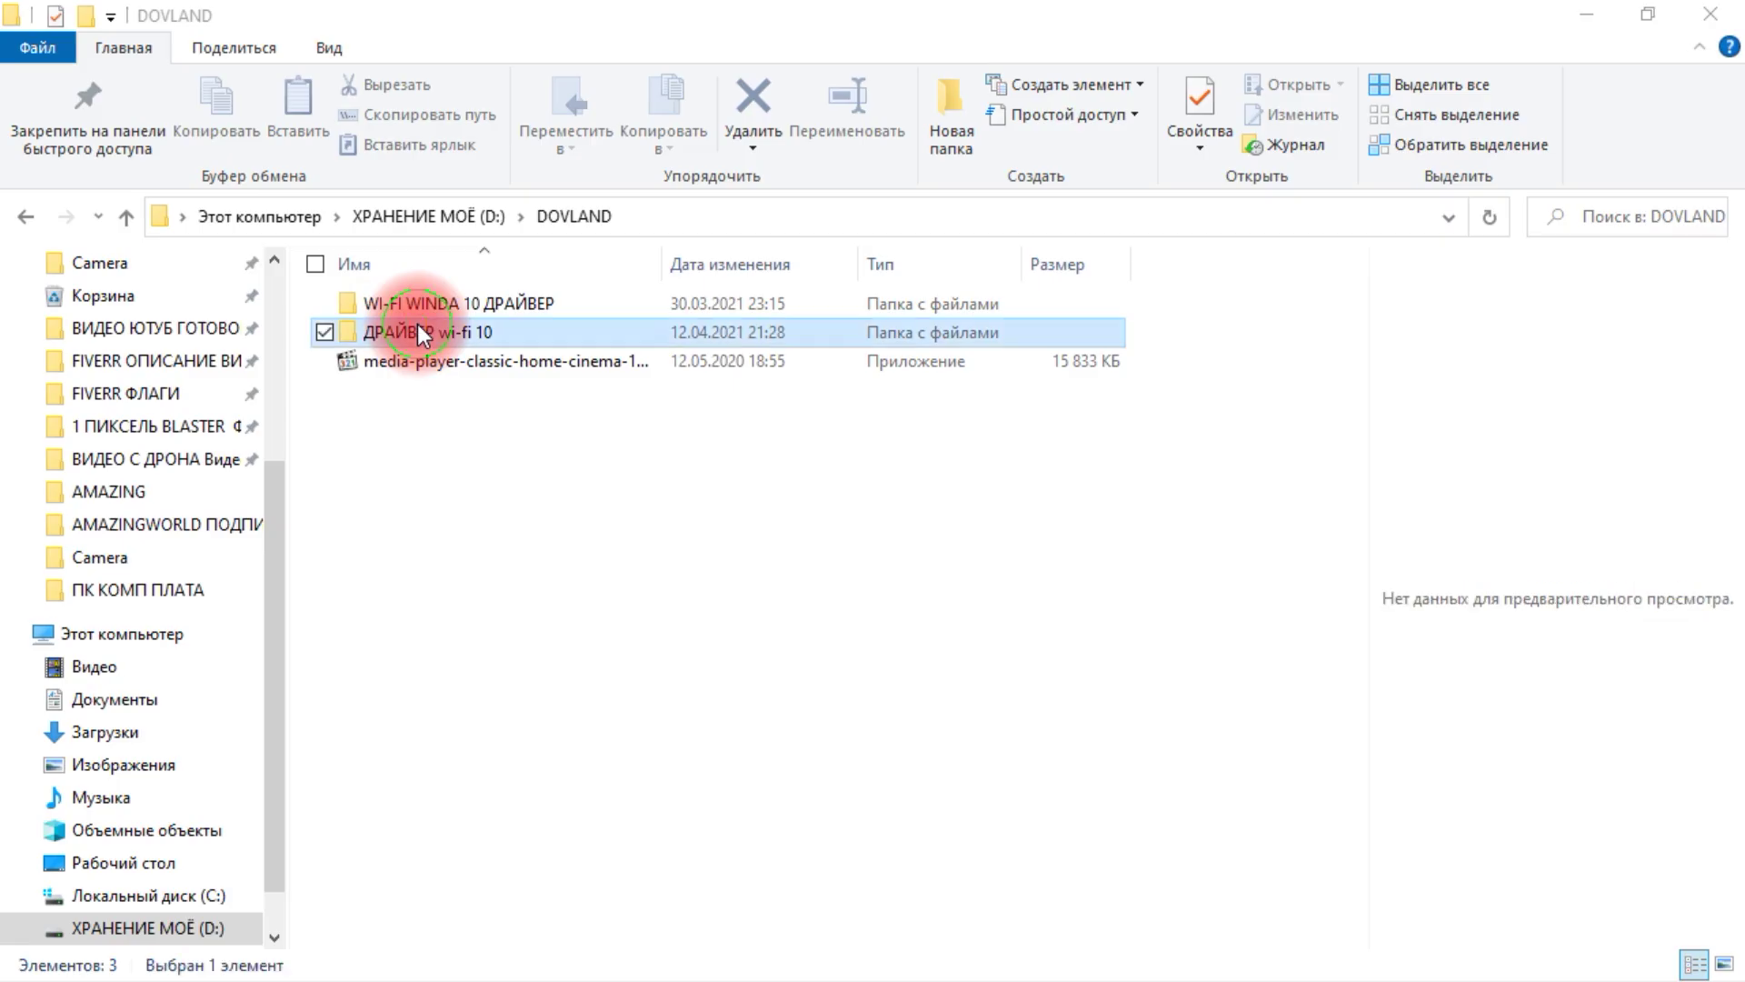
{"action": "double_click", "coordinate": [418, 325]}
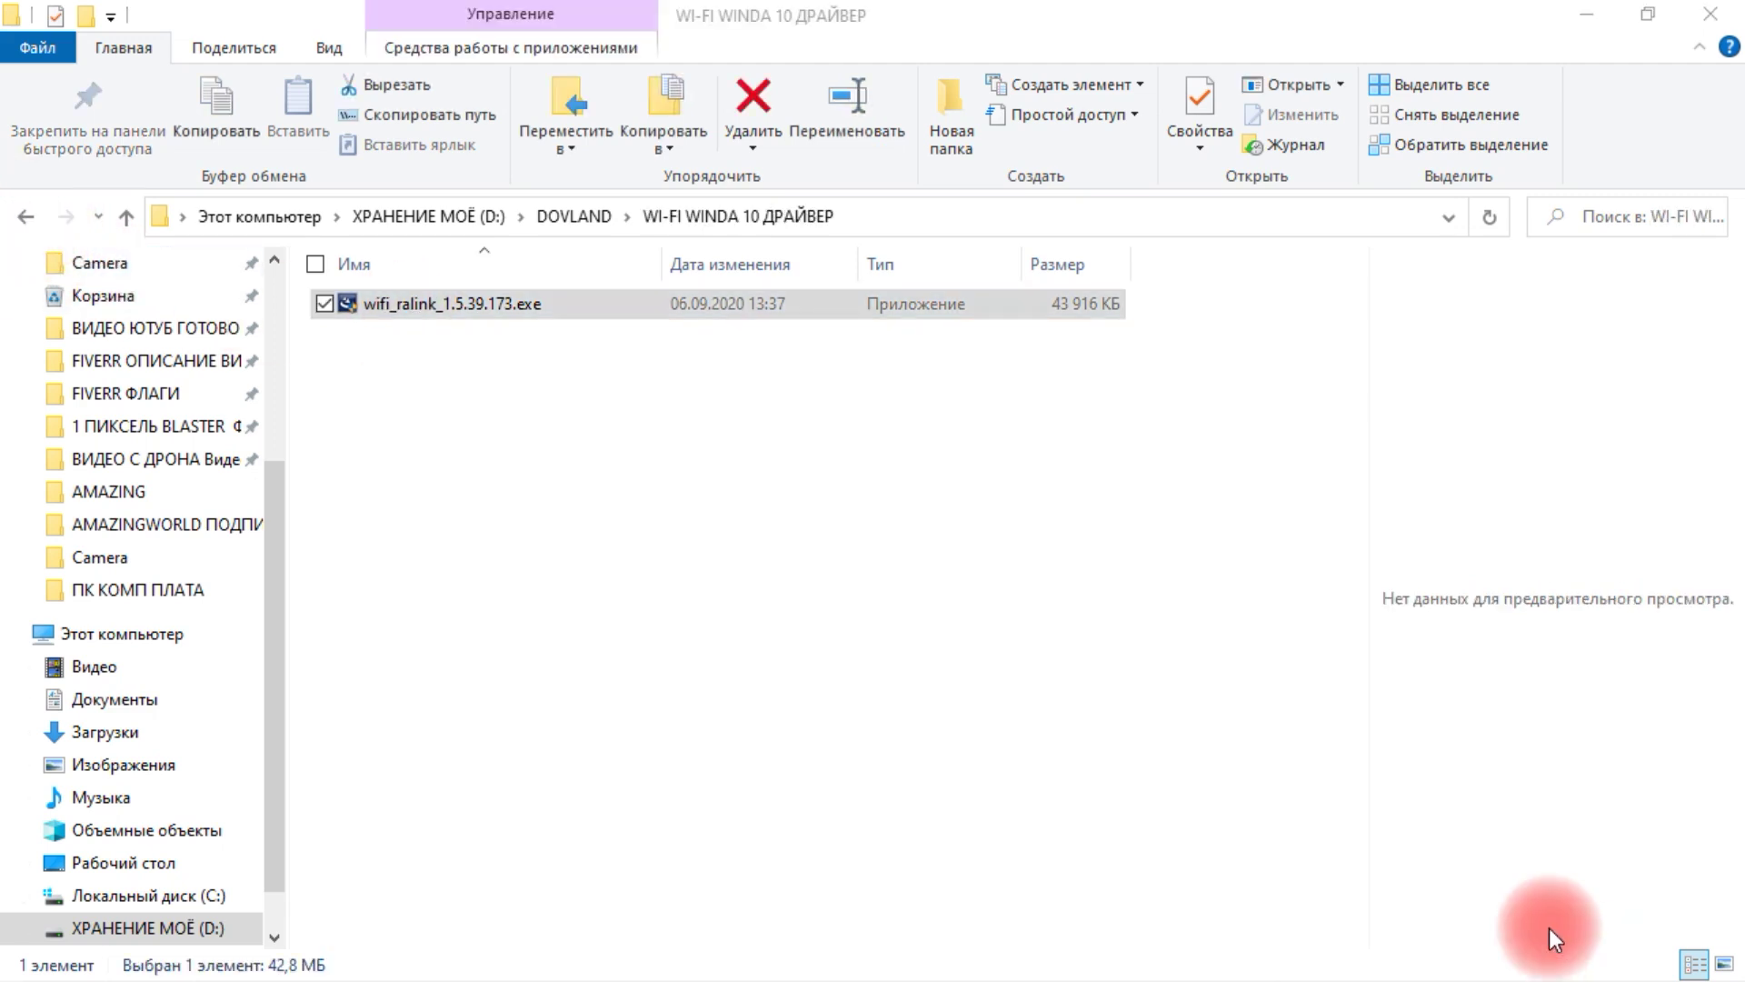
{"action": "double_click", "coordinate": [454, 309]}
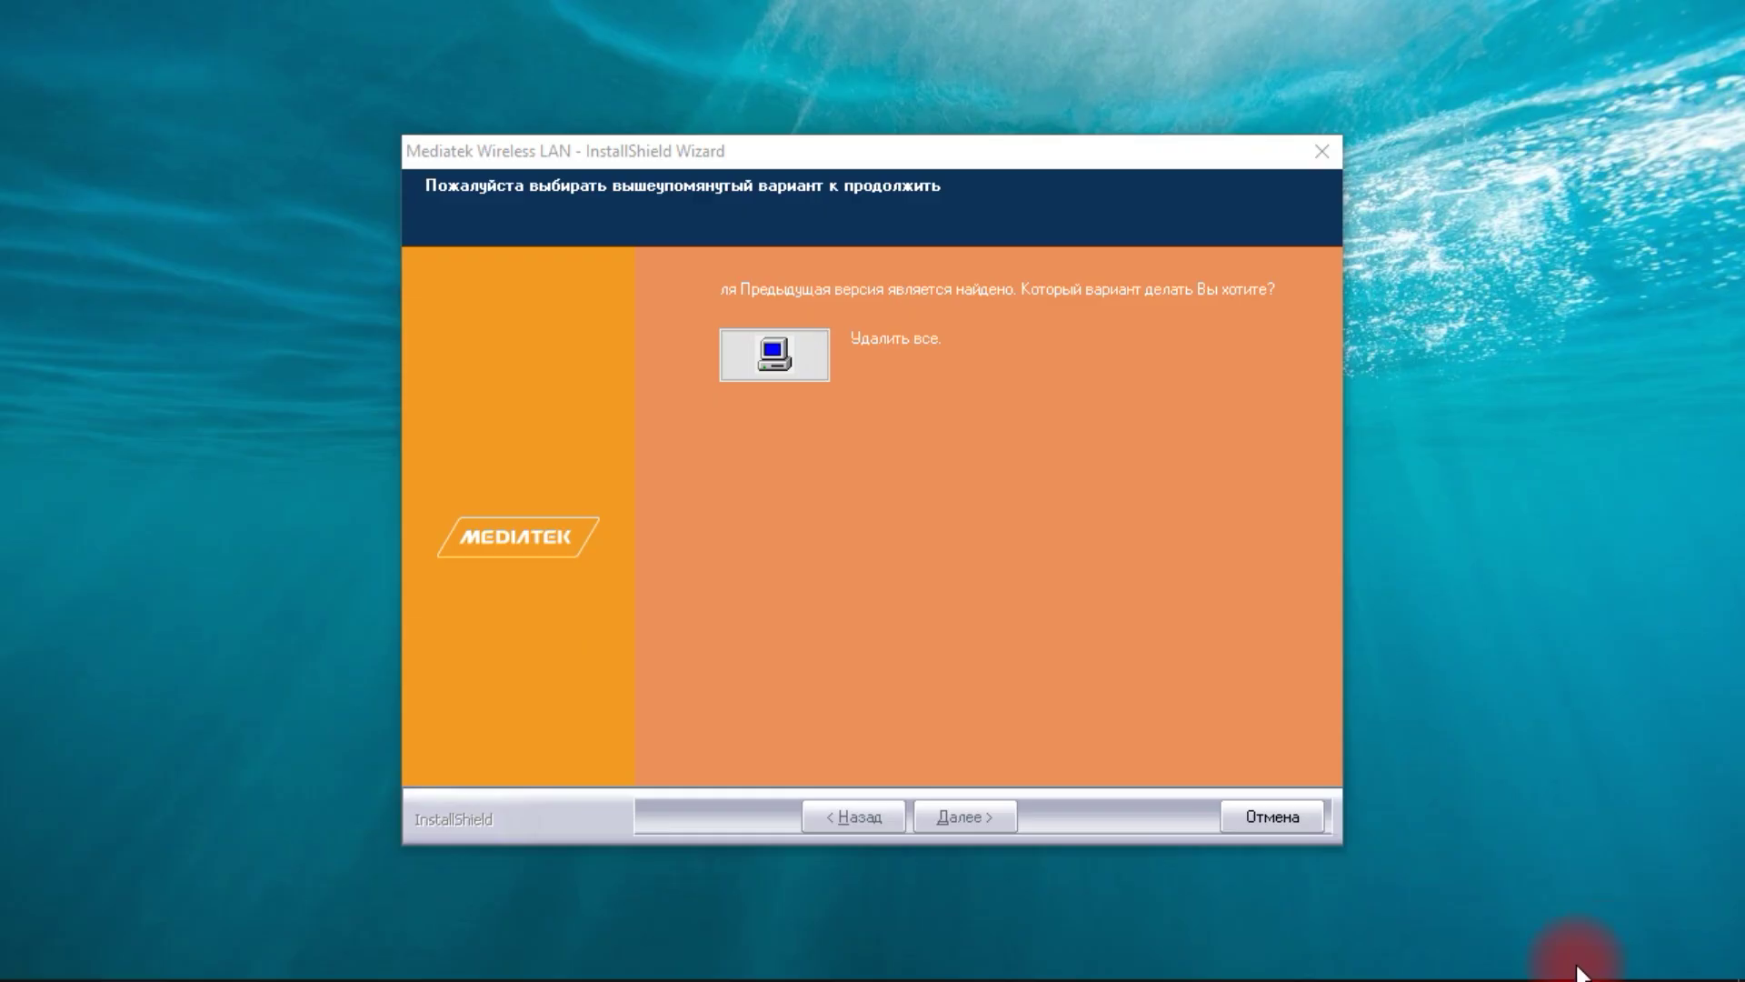
- Try the Удалить все option in the Mediatek Wireless LAN wizard, and cancel the installation
{"action": "left_click", "coordinate": [771, 356]}
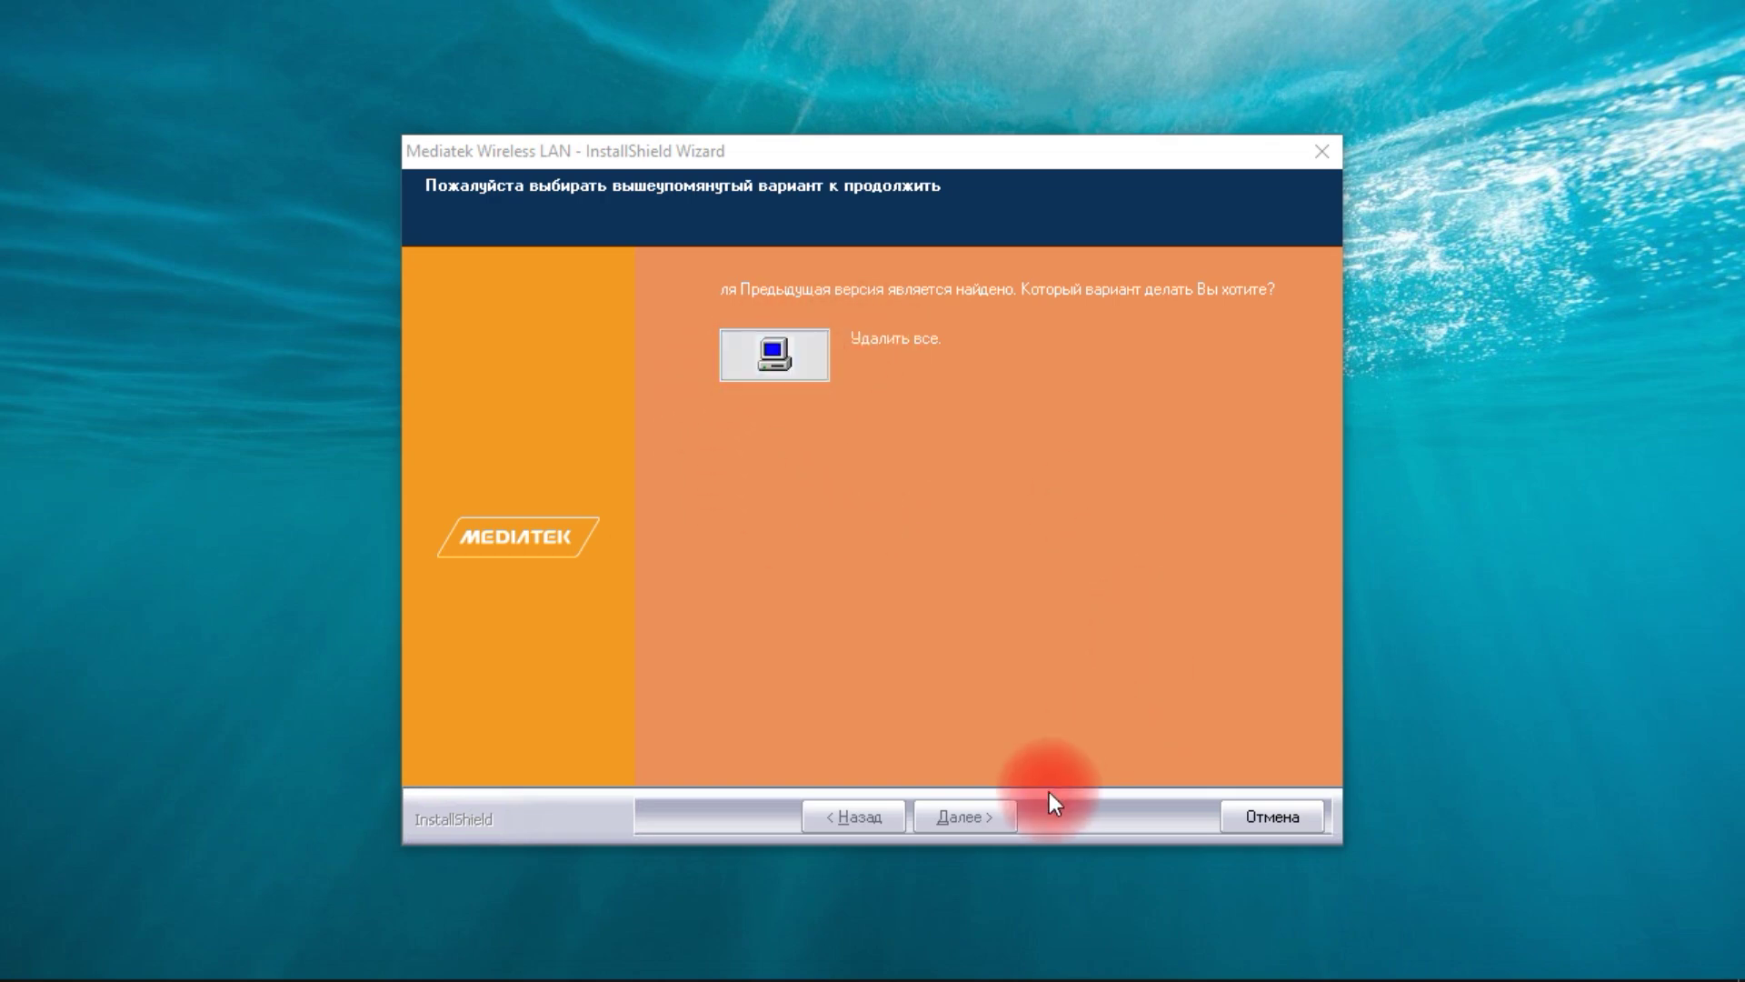
{"action": "left_click", "coordinate": [802, 351]}
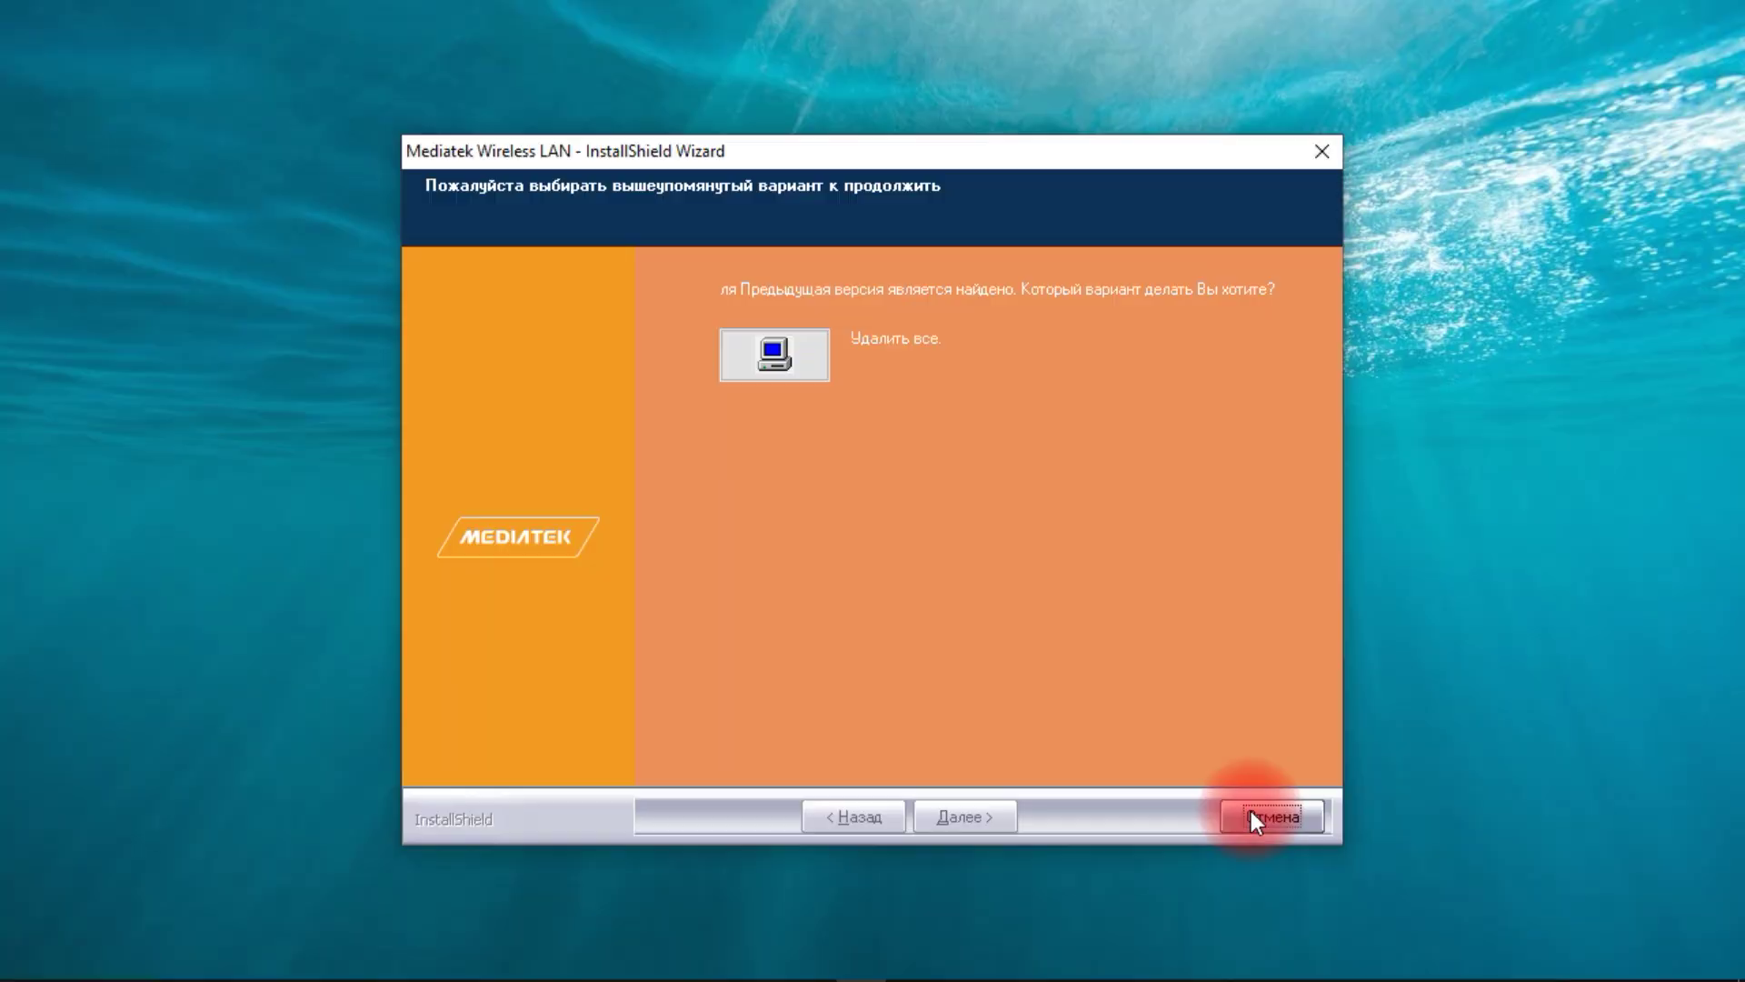
{"action": "left_click", "coordinate": [1250, 811]}
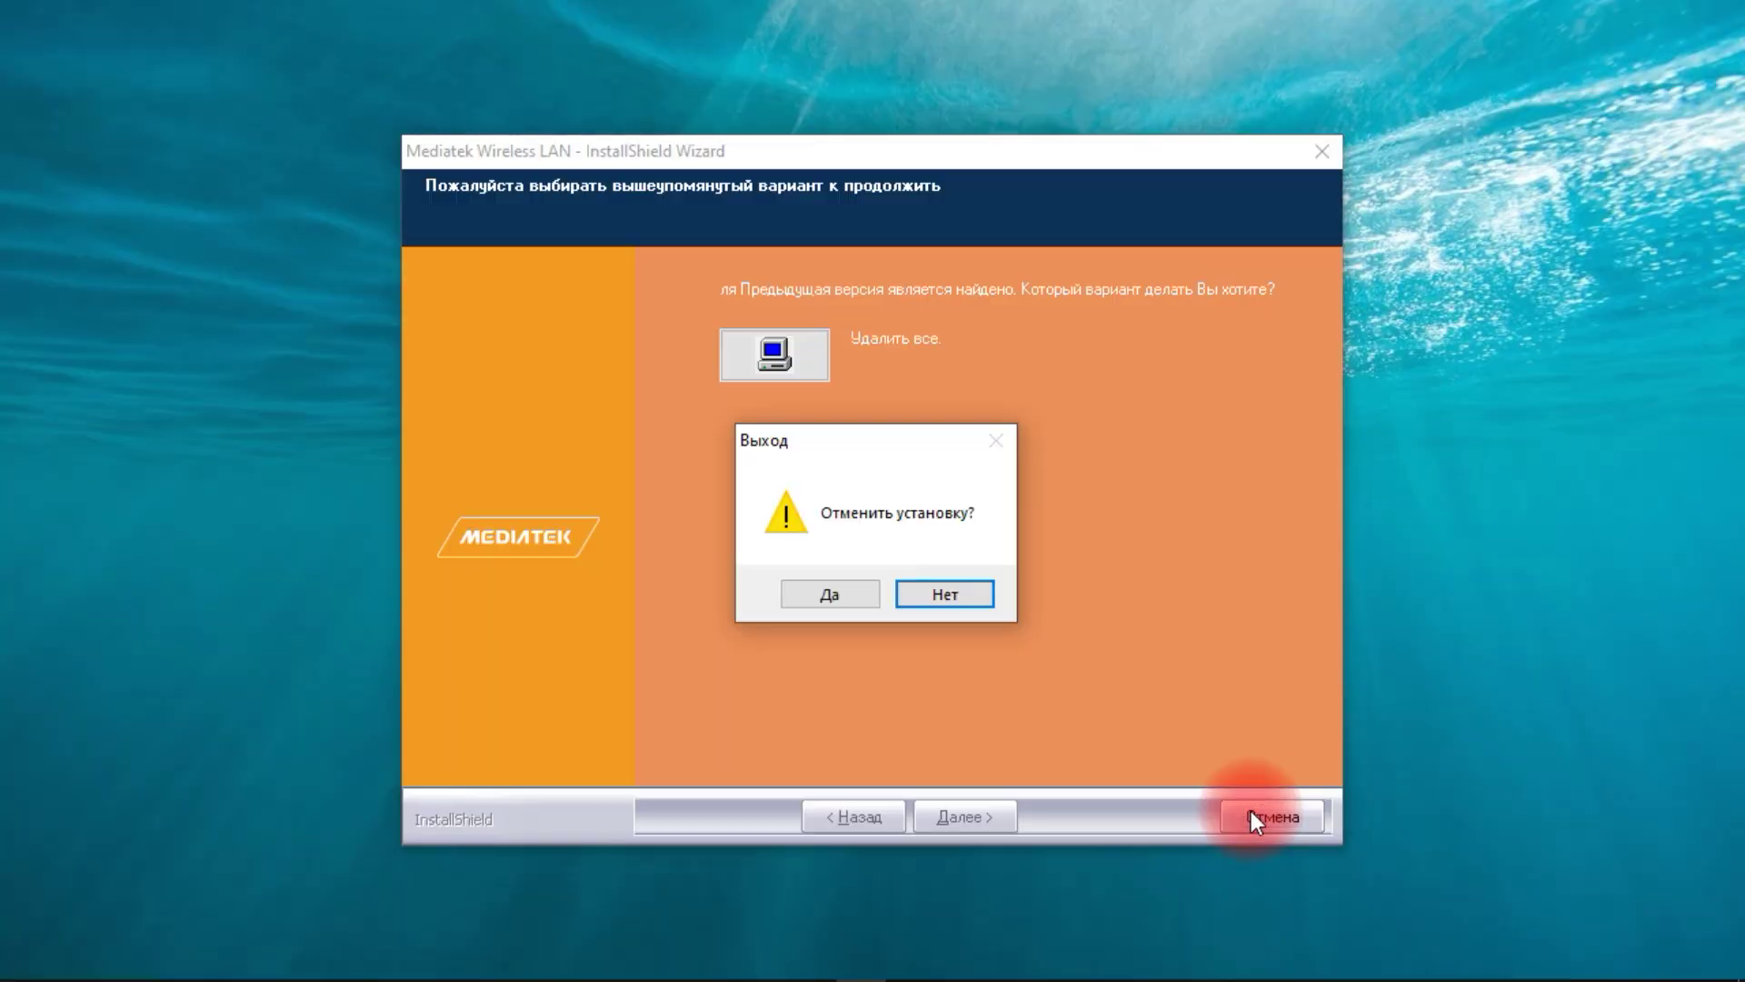
{"action": "left_click", "coordinate": [786, 589]}
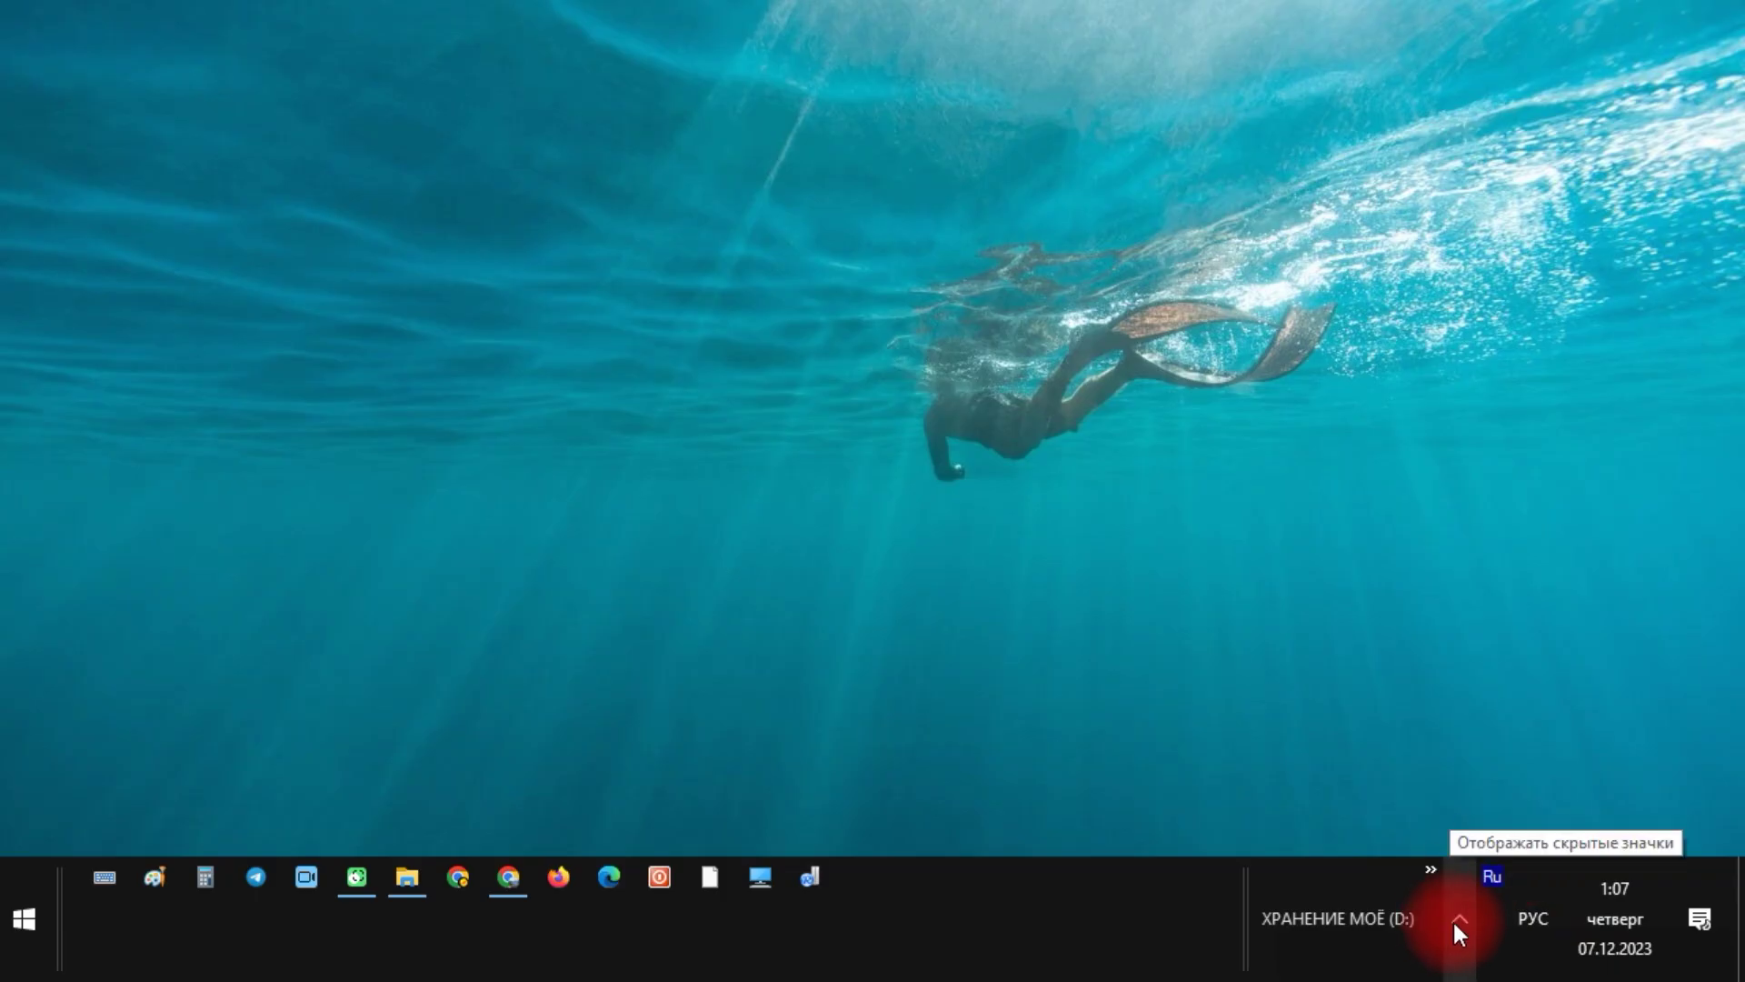
- Connect to the TP-LINK_64F4 Wi-Fi network from the available networks list and reopen the list to check the connection
{"action": "left_click", "coordinate": [1457, 919]}
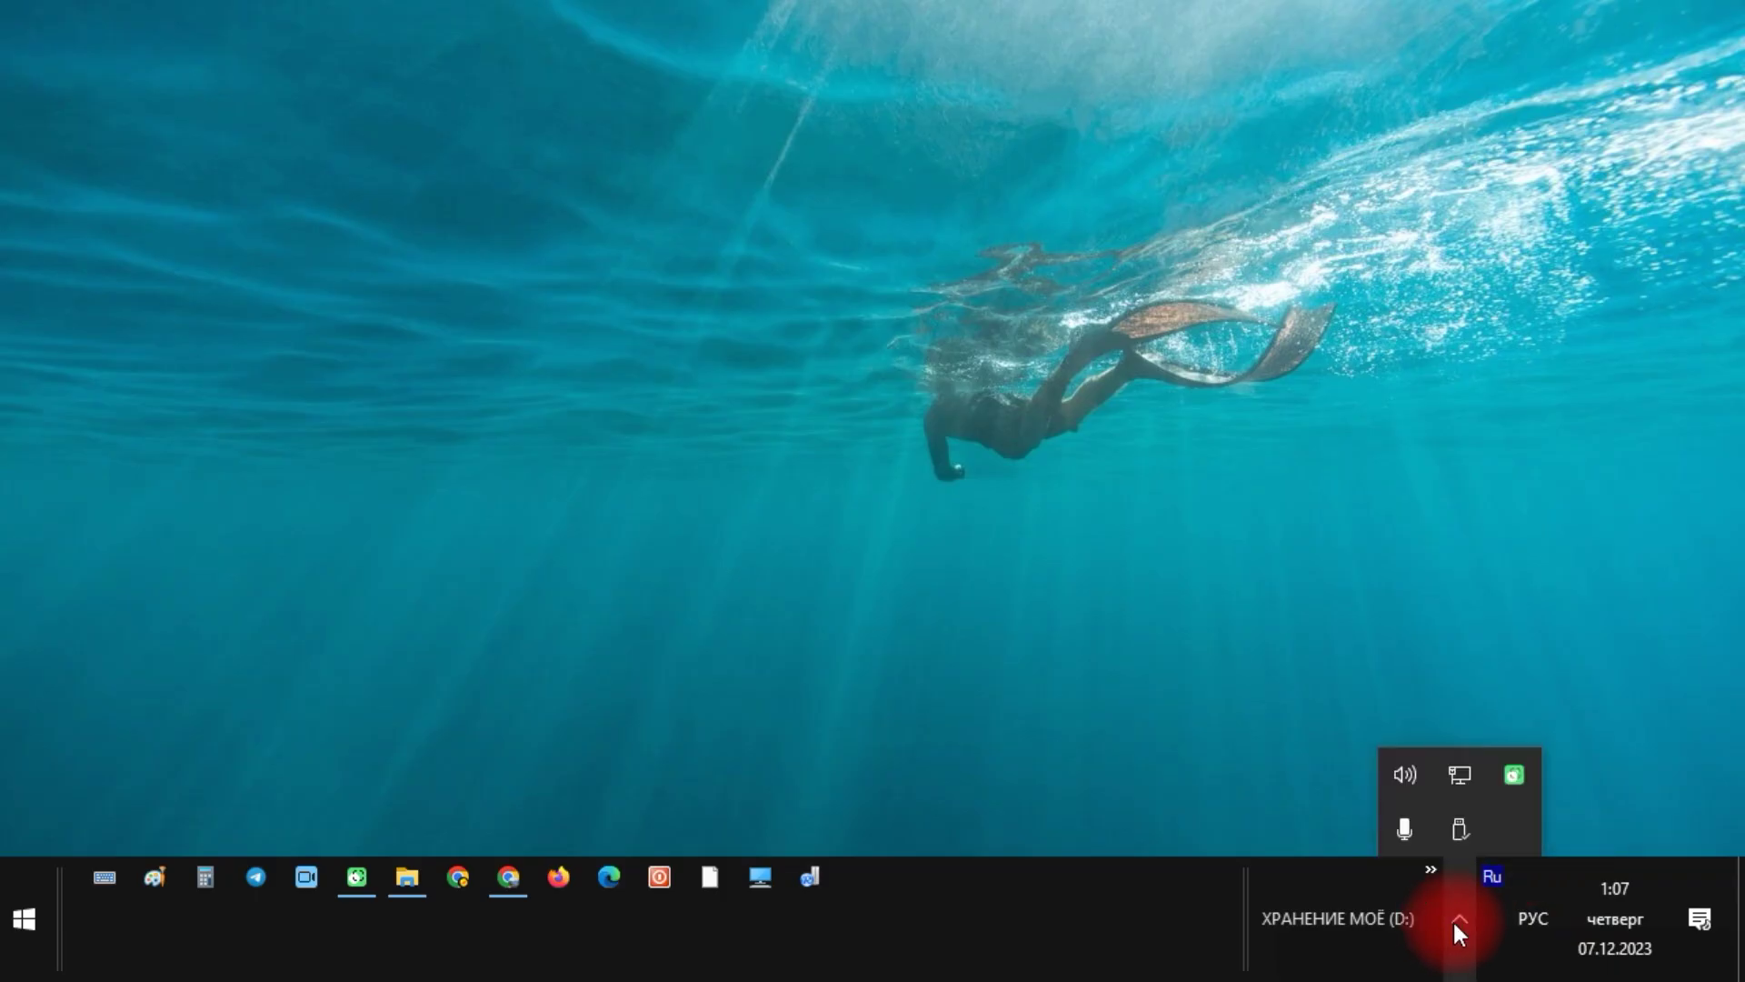
{"action": "left_click", "coordinate": [1459, 775]}
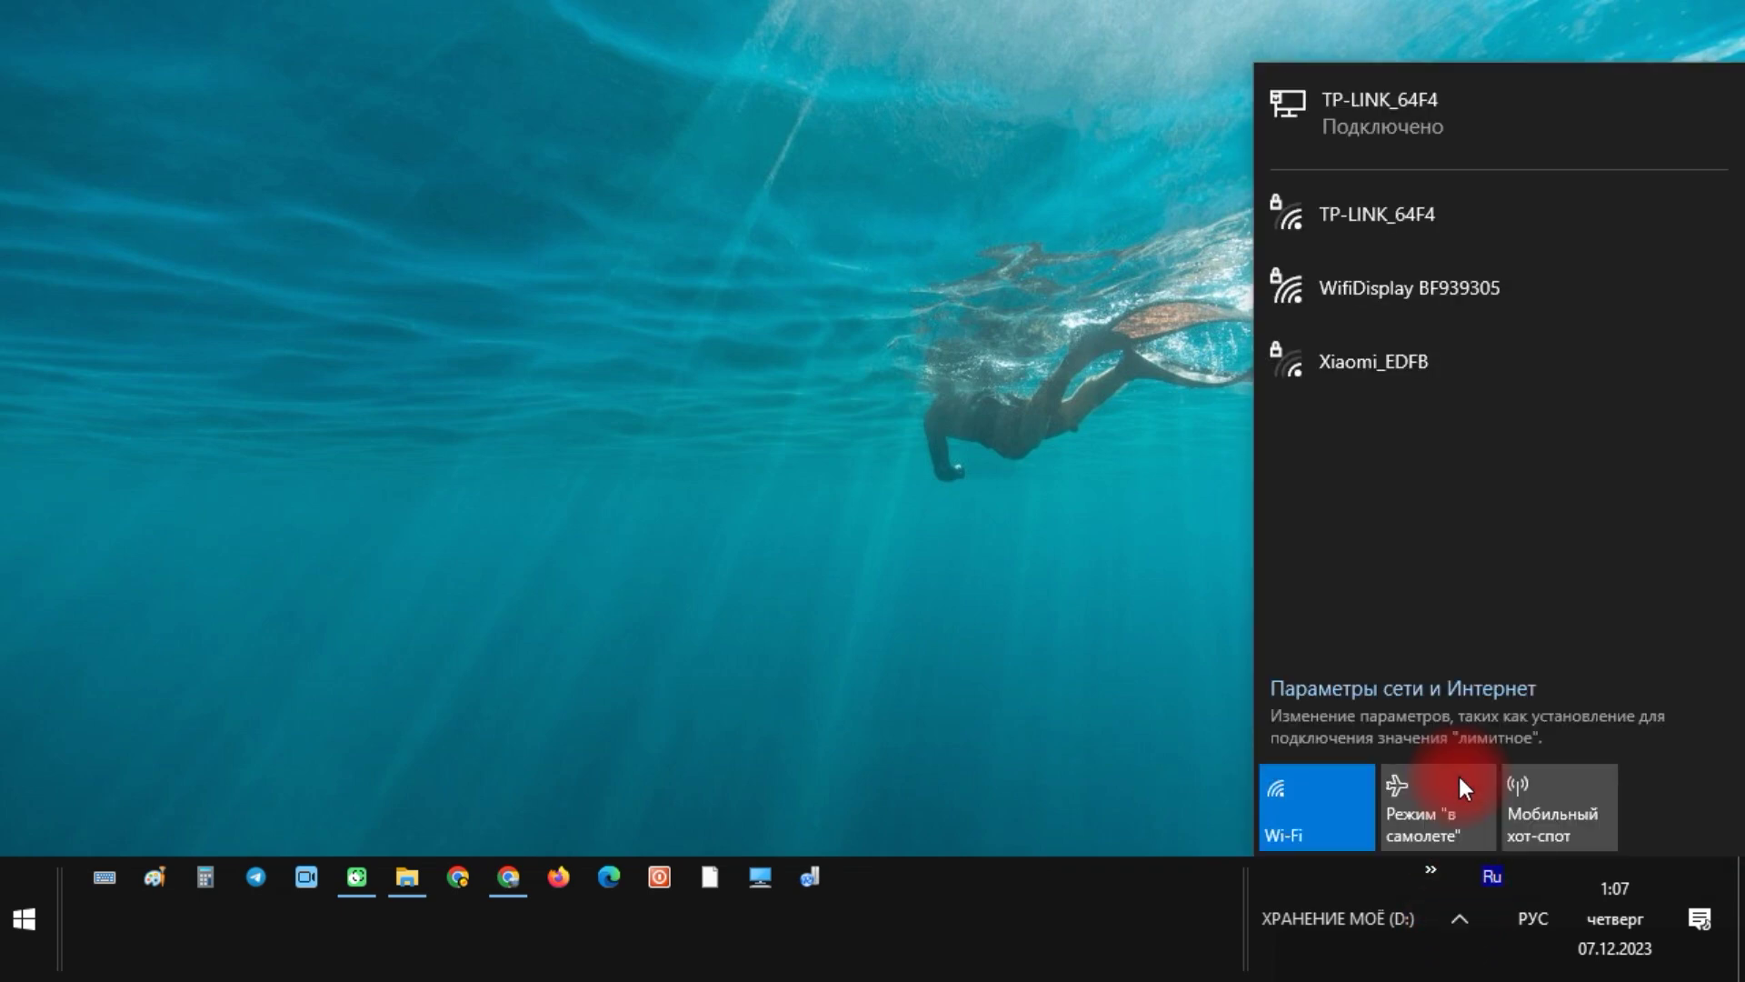
{"action": "left_click", "coordinate": [1403, 209]}
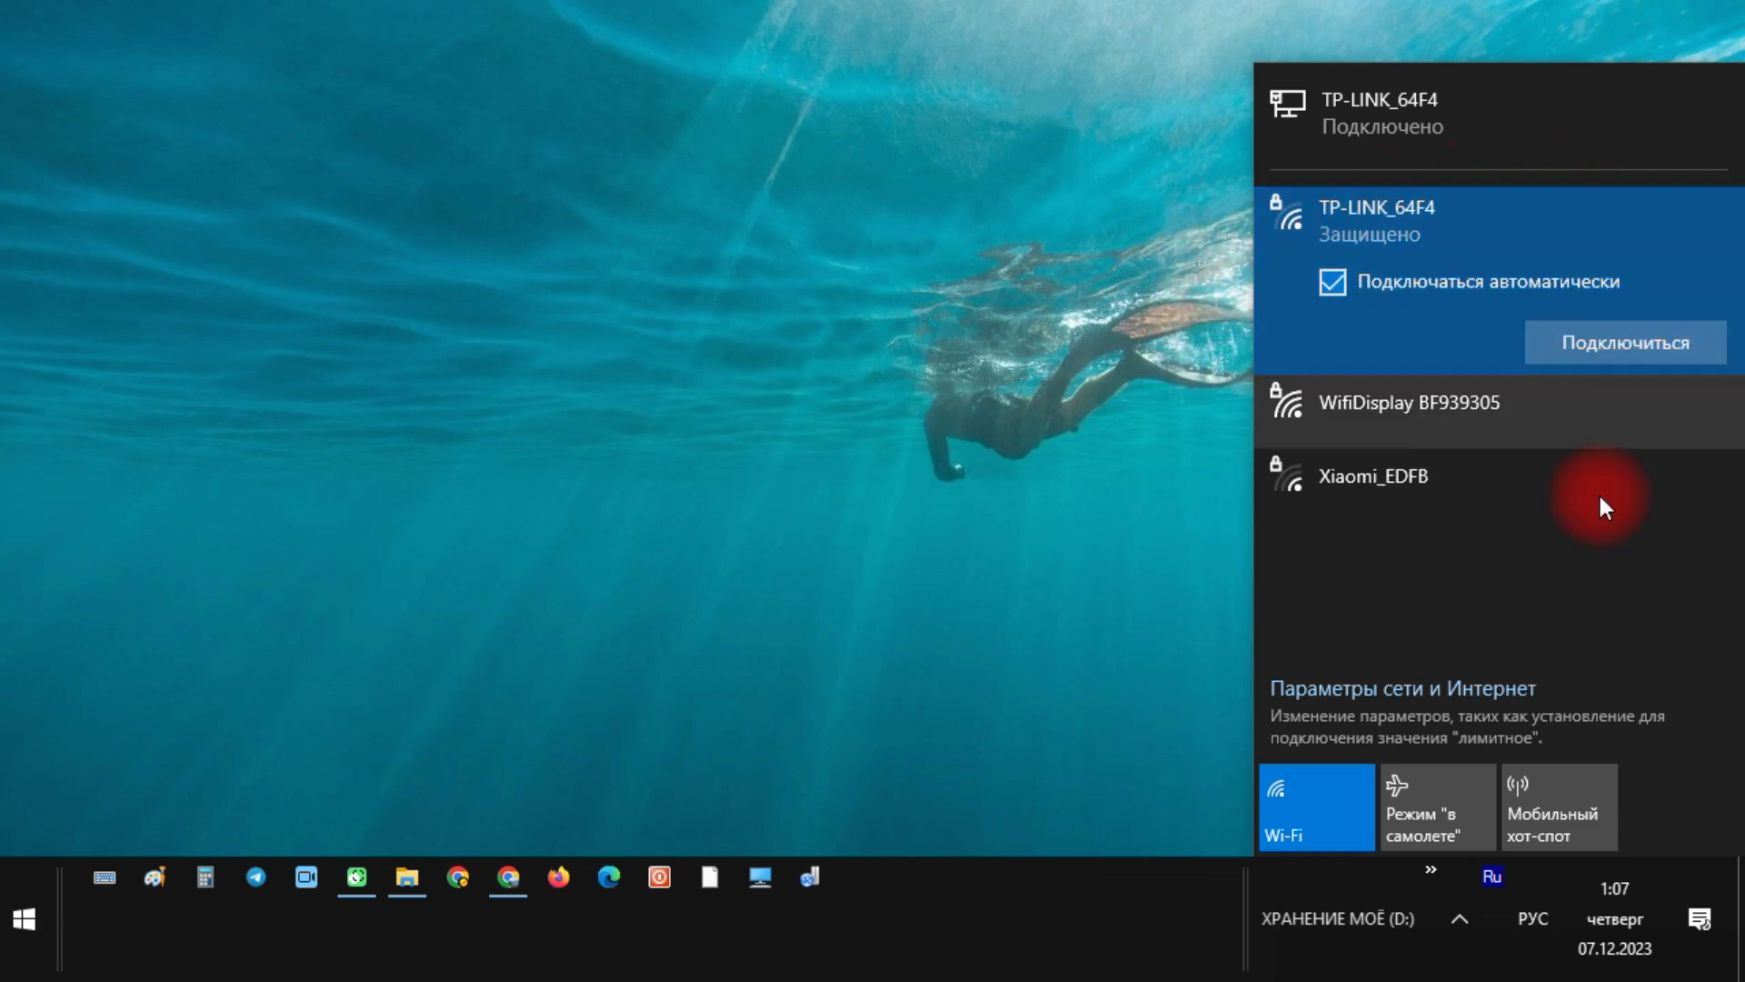
{"action": "left_click", "coordinate": [1612, 346]}
{"action": "left_click", "coordinate": [1459, 919]}
{"action": "left_click", "coordinate": [1461, 775]}
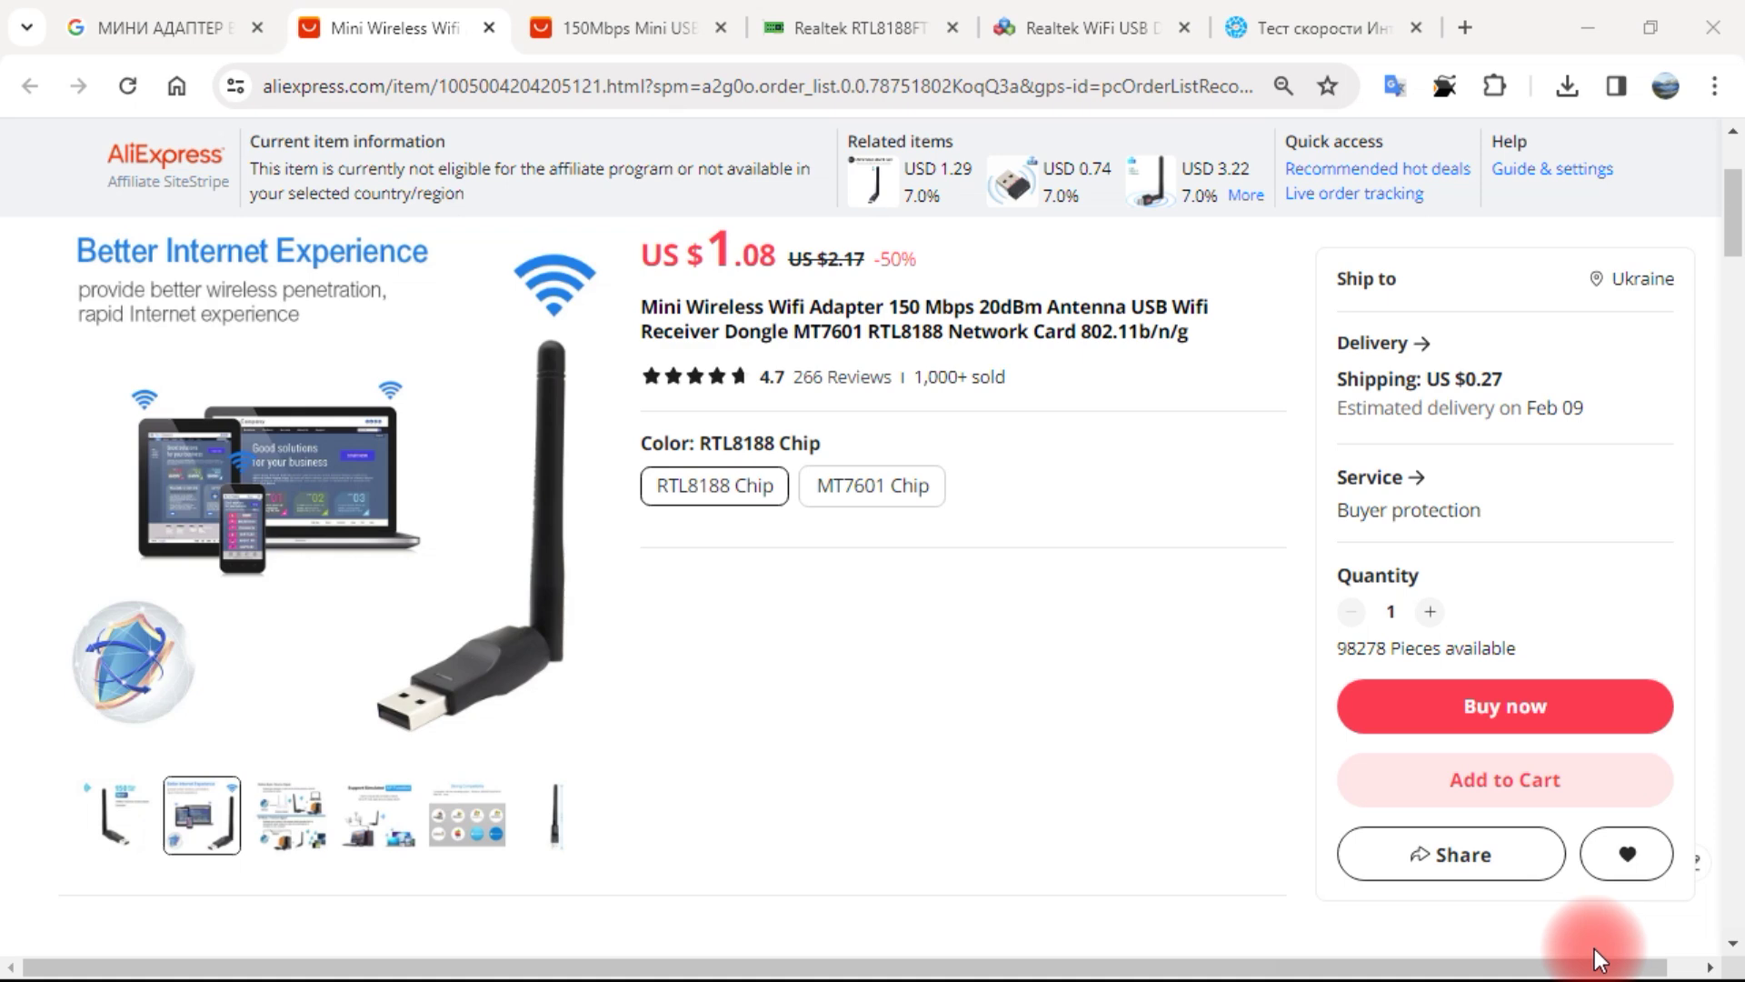
- Switch to the rocketdrivers.com page for the Realtek RTL8188FTV network adapter driver in Chrome
{"action": "key", "text": "ctrl+4"}
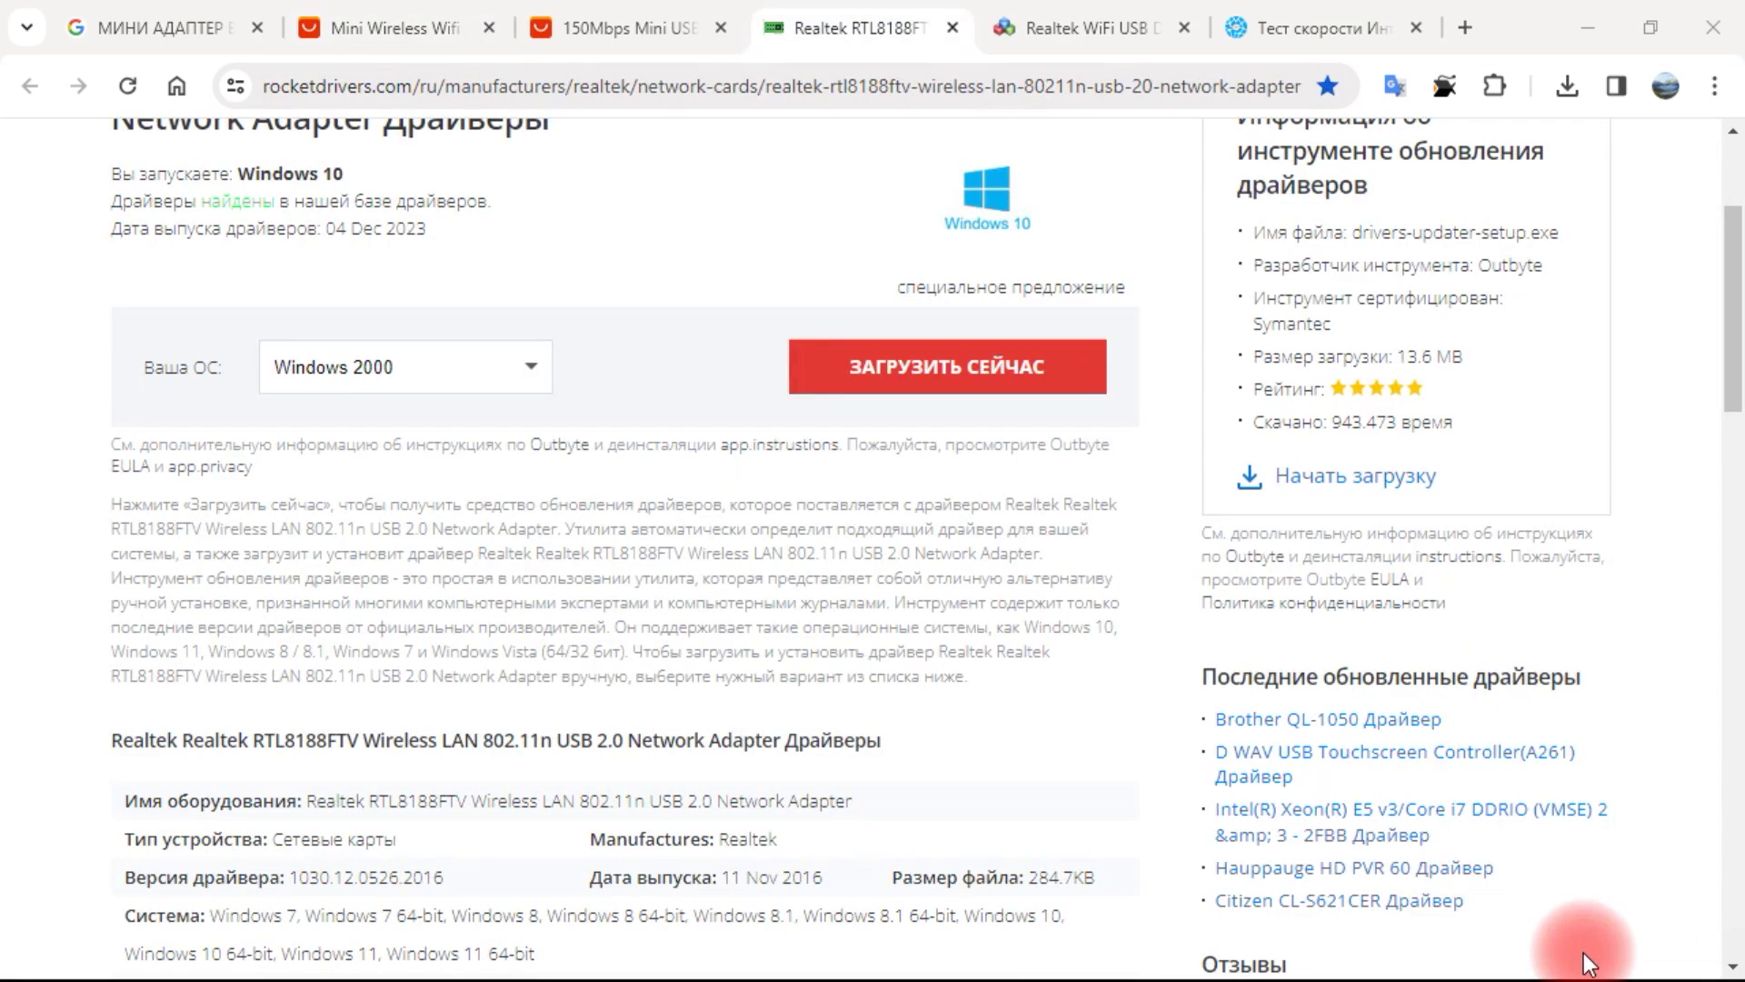